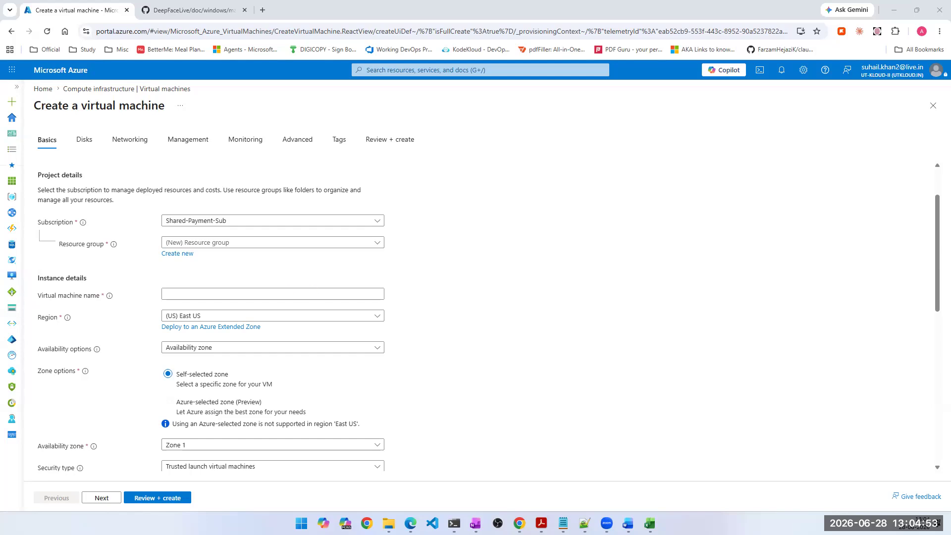
- Examine the new virtual machine's disk encryption, OS disk and data disk settings, and return to the basic settings
{"action": "left_click", "coordinate": [697, 304]}
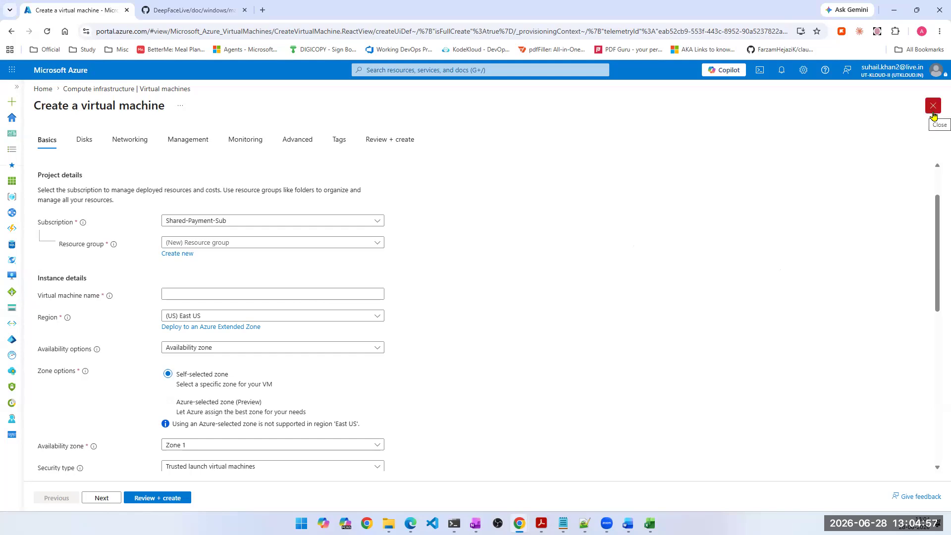
{"action": "left_click", "coordinate": [78, 148]}
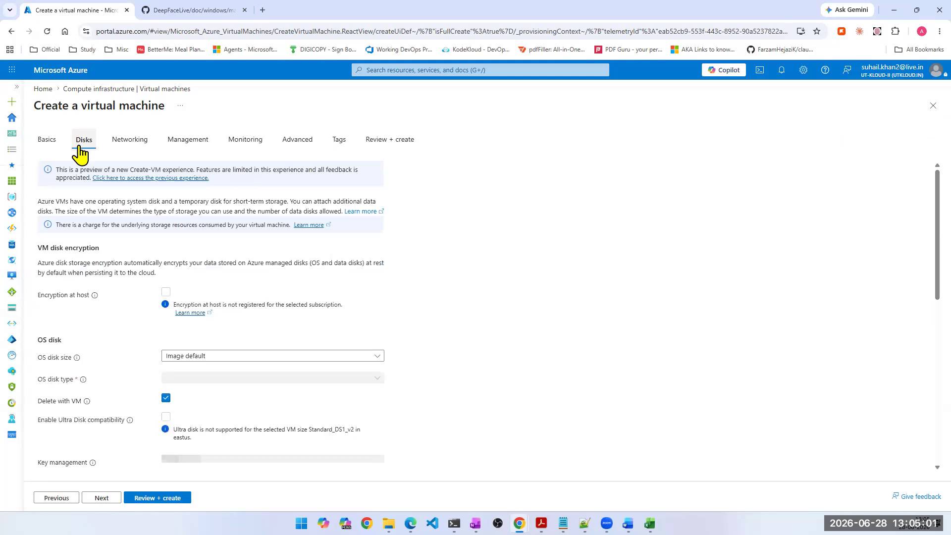
{"action": "scroll", "coordinate": [179, 370], "scroll_direction": "down", "scroll_amount": 2}
{"action": "scroll", "coordinate": [179, 371], "scroll_direction": "down", "scroll_amount": 3}
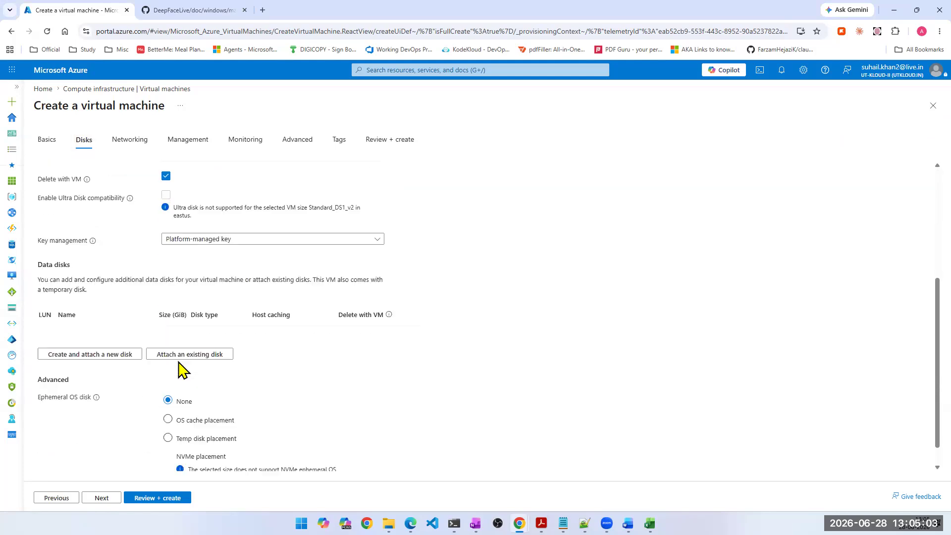
{"action": "scroll", "coordinate": [179, 371], "scroll_direction": "up", "scroll_amount": 5}
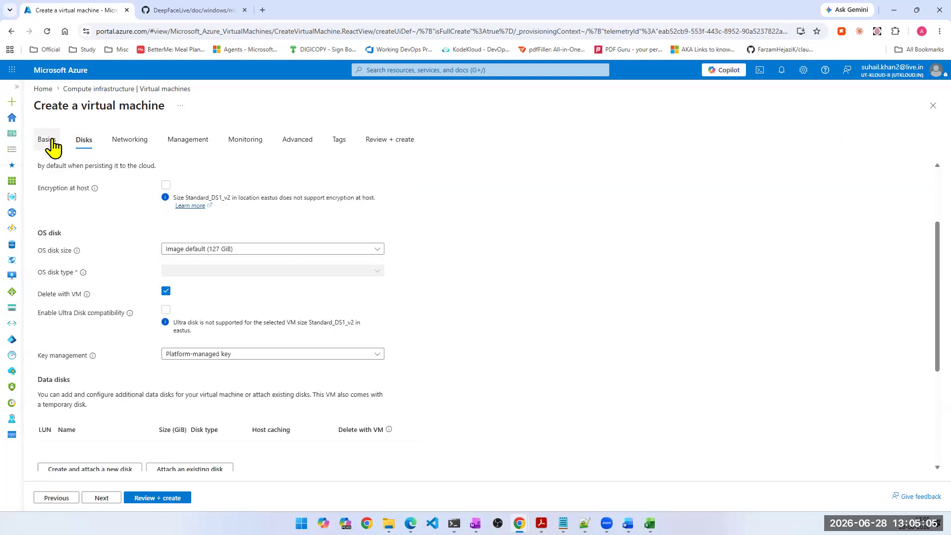
{"action": "left_click", "coordinate": [48, 140]}
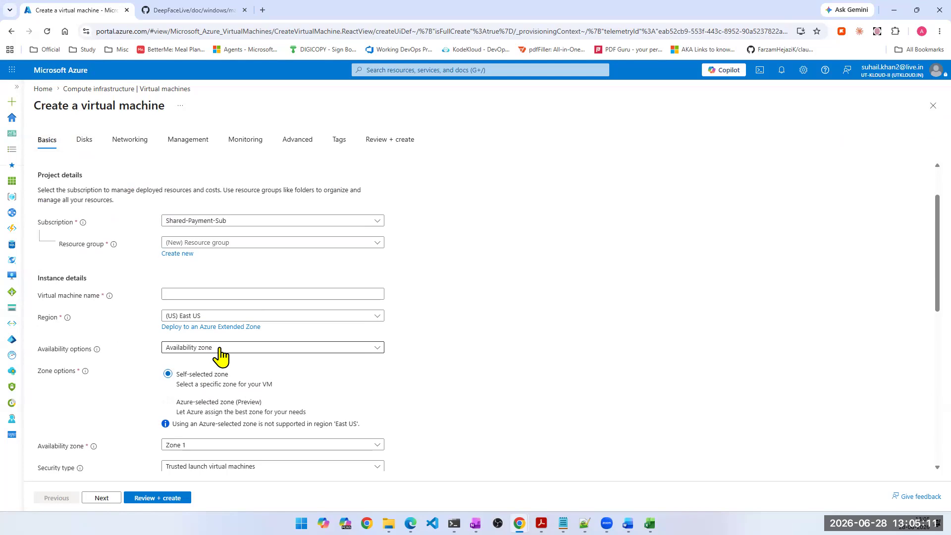
- Look through the virtual machine's networking, monitoring, disk and management settings, down to auto-shutdown and backup
{"action": "scroll", "coordinate": [222, 356], "scroll_direction": "down", "scroll_amount": 1}
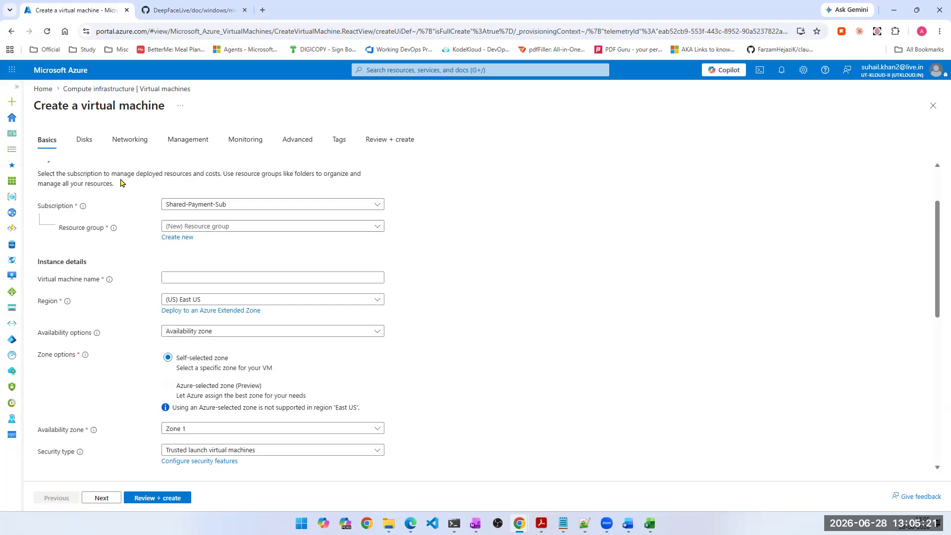
{"action": "left_click", "coordinate": [131, 138]}
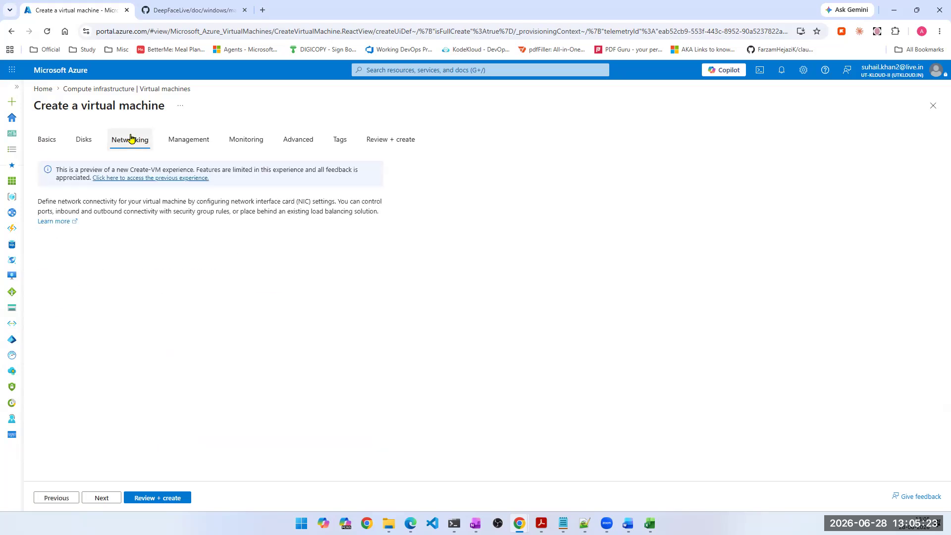
{"action": "left_click", "coordinate": [265, 143]}
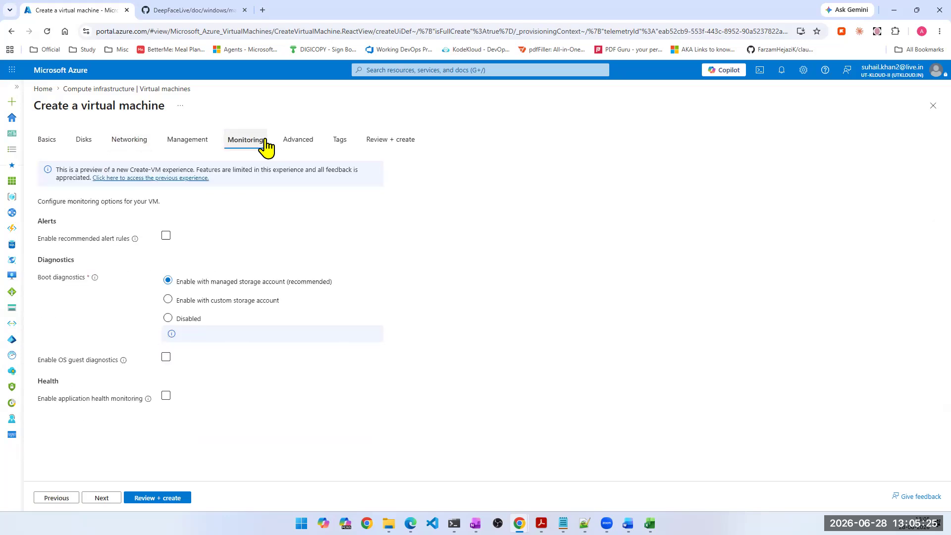
{"action": "left_click", "coordinate": [47, 141]}
{"action": "left_click", "coordinate": [82, 142]}
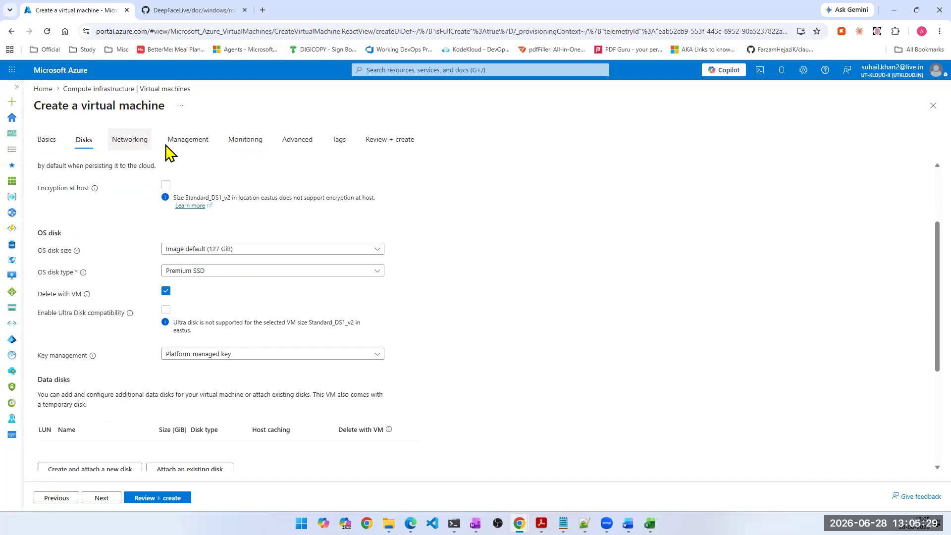
{"action": "left_click", "coordinate": [186, 144]}
{"action": "scroll", "coordinate": [200, 391], "scroll_direction": "down", "scroll_amount": 3}
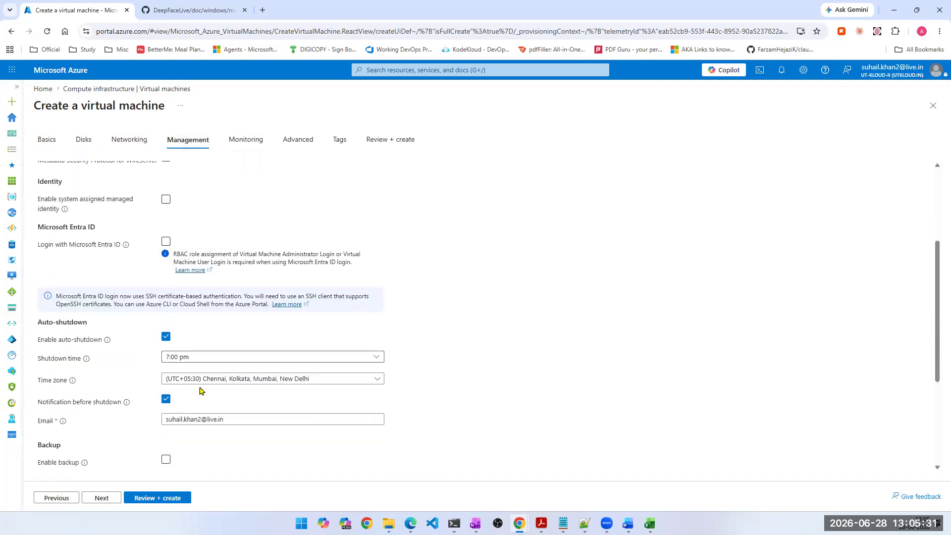
{"action": "scroll", "coordinate": [199, 390], "scroll_direction": "down", "scroll_amount": 1}
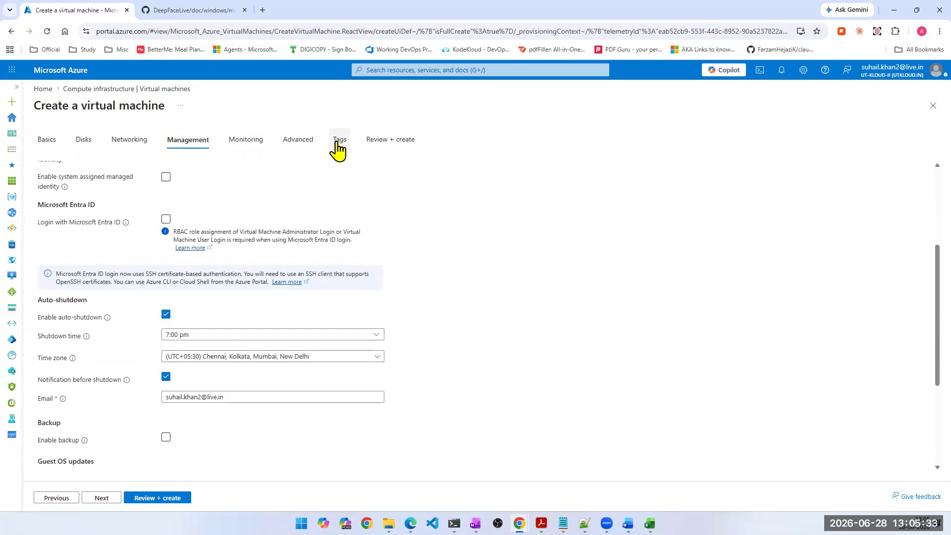
- Review the project details and instance details in the basic settings, including subscription, resource group, region and availability options
{"action": "left_click", "coordinate": [47, 140]}
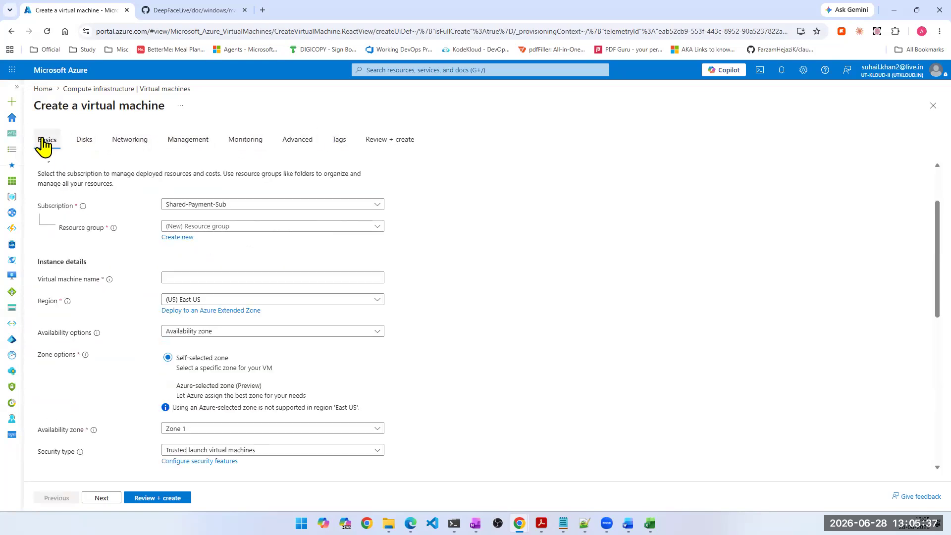
{"action": "mouse_move", "coordinate": [81, 214]}
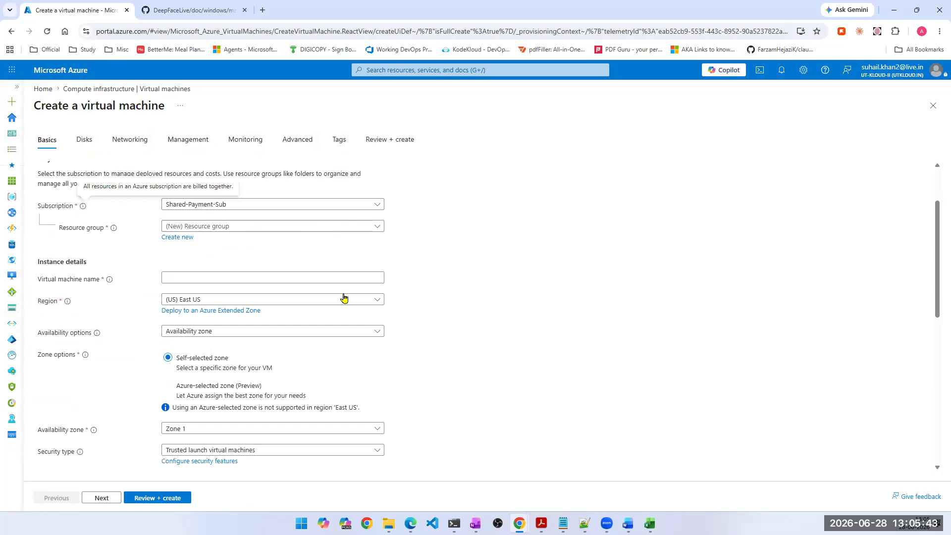
{"action": "scroll", "coordinate": [361, 304], "scroll_direction": "up", "scroll_amount": 1}
{"action": "scroll", "coordinate": [361, 305], "scroll_direction": "up", "scroll_amount": 1}
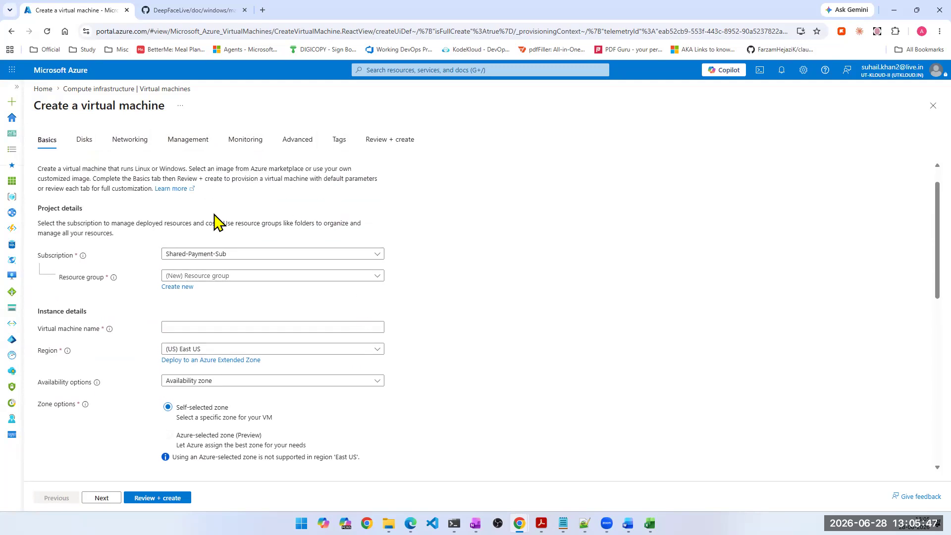
{"action": "scroll", "coordinate": [218, 218], "scroll_direction": "down", "scroll_amount": 1}
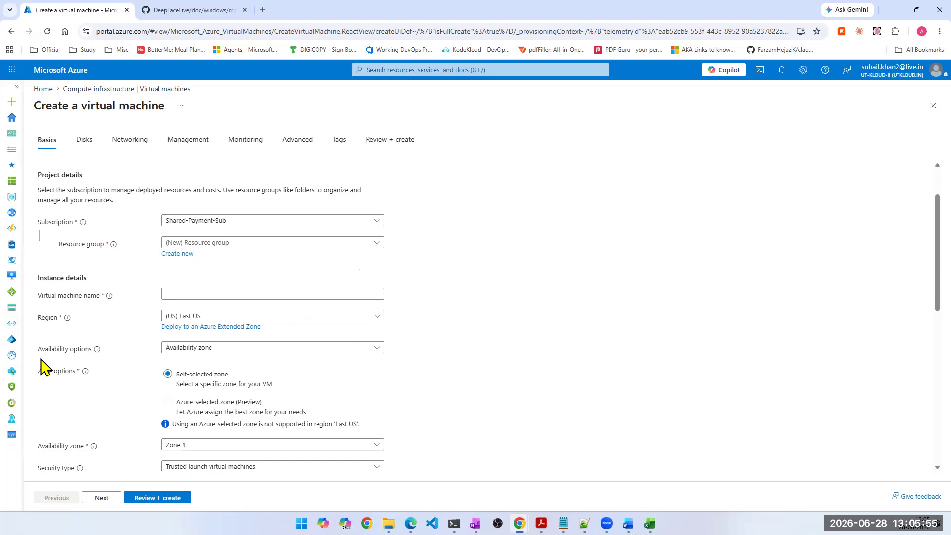
{"action": "double_click", "coordinate": [74, 350]}
{"action": "triple_click", "coordinate": [74, 351]}
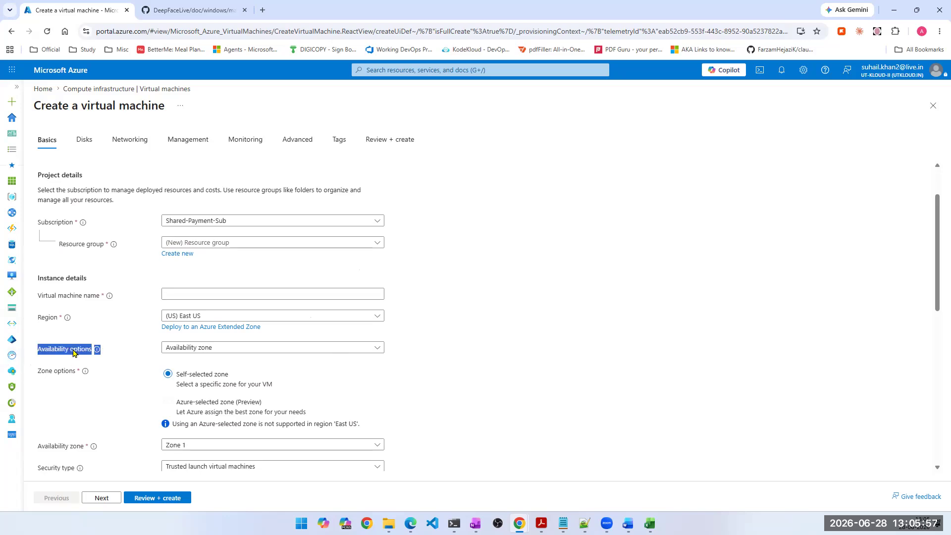
- Review the image, size, administrator account and inbound port settings, including which public inbound ports can be selected
{"action": "scroll", "coordinate": [132, 383], "scroll_direction": "down", "scroll_amount": 1}
{"action": "scroll", "coordinate": [132, 379], "scroll_direction": "down", "scroll_amount": 2}
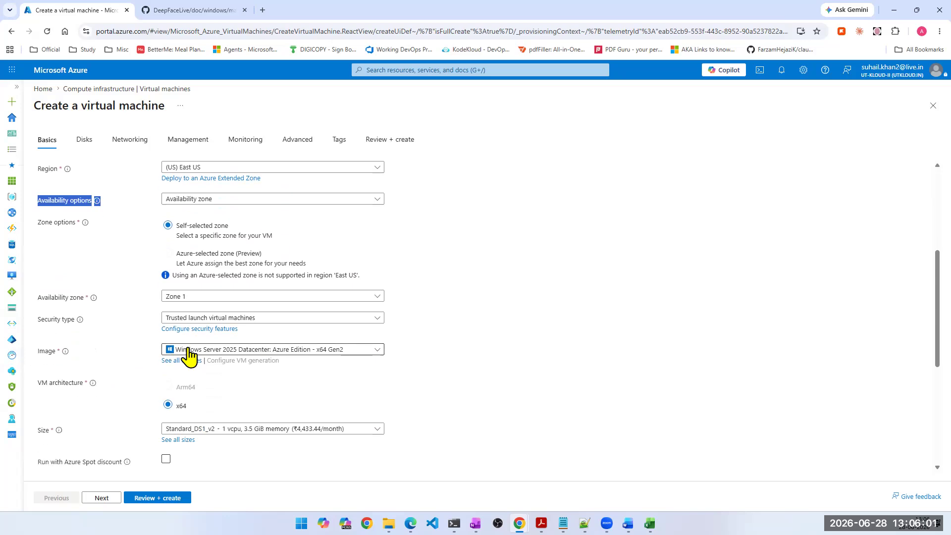
{"action": "scroll", "coordinate": [188, 354], "scroll_direction": "down", "scroll_amount": 2}
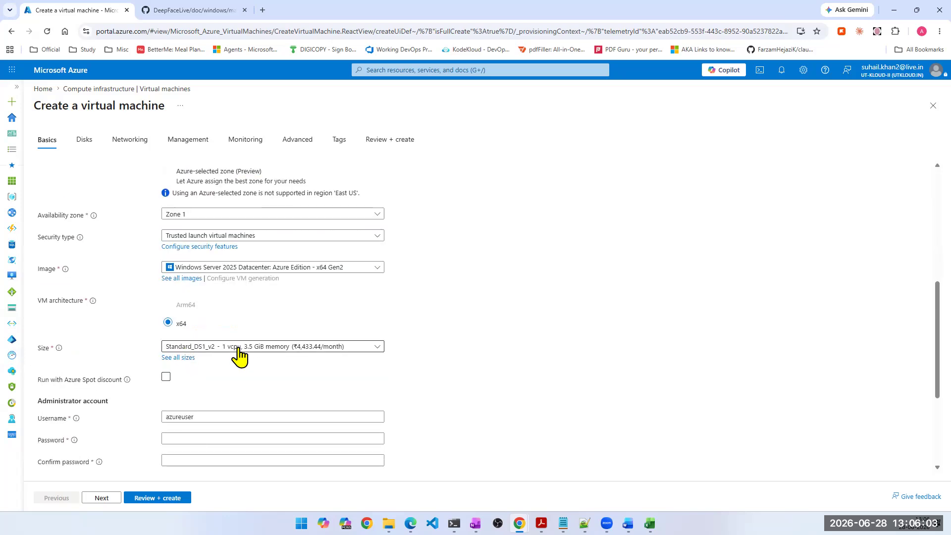
{"action": "scroll", "coordinate": [239, 355], "scroll_direction": "down", "scroll_amount": 2}
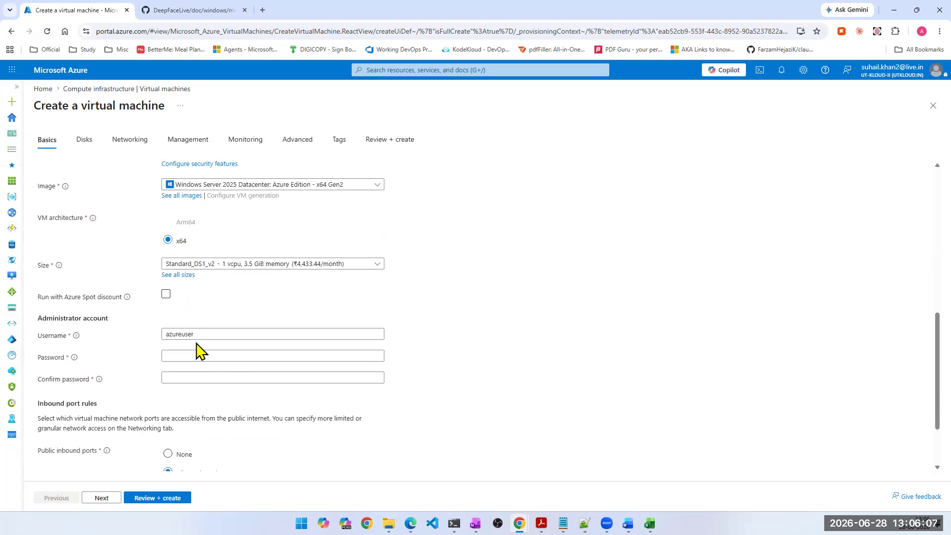
{"action": "scroll", "coordinate": [201, 349], "scroll_direction": "down", "scroll_amount": 2}
{"action": "left_click", "coordinate": [186, 433]}
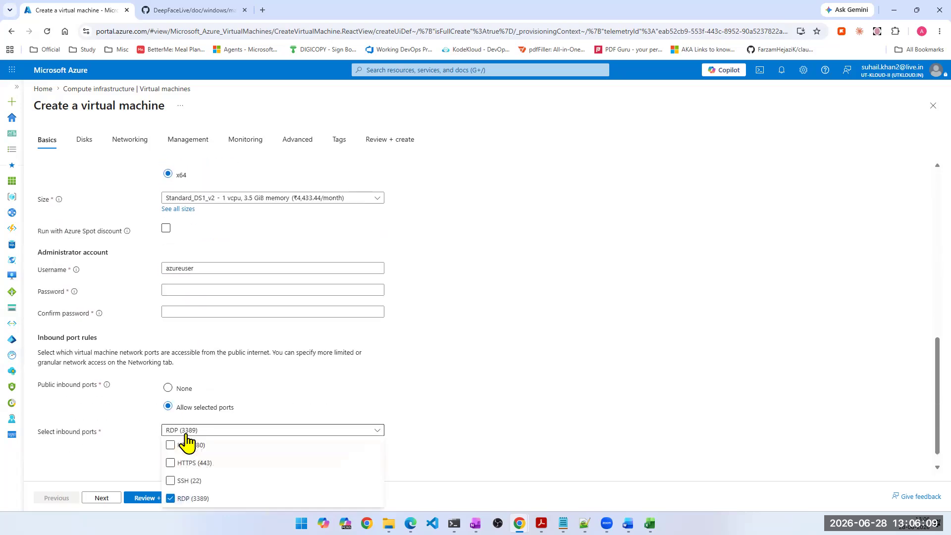
{"action": "left_click", "coordinate": [526, 405]}
{"action": "scroll", "coordinate": [516, 405], "scroll_direction": "down", "scroll_amount": 1}
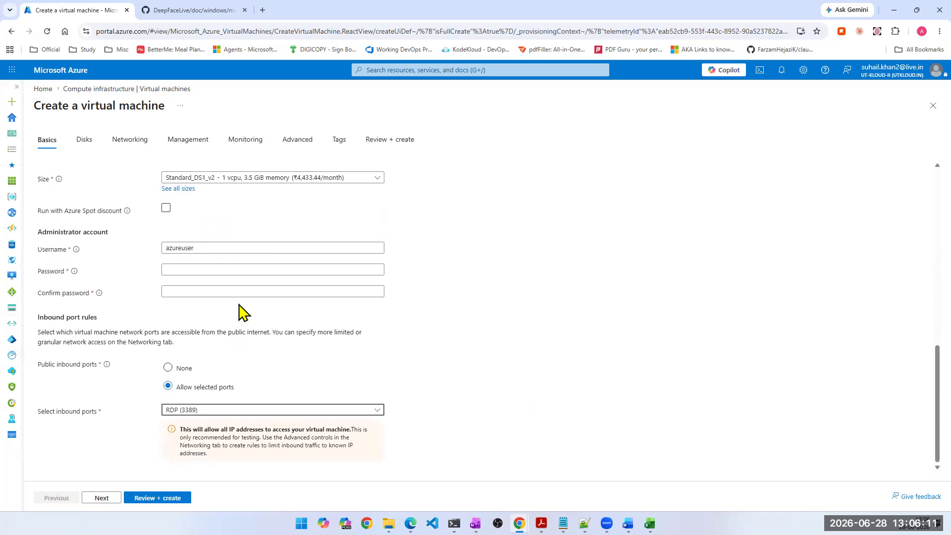
- Go through the Disks, Networking, Management, Monitoring, Advanced and Tags settings of the virtual machine in order
{"action": "left_click", "coordinate": [82, 142]}
{"action": "scroll", "coordinate": [251, 360], "scroll_direction": "down", "scroll_amount": 1}
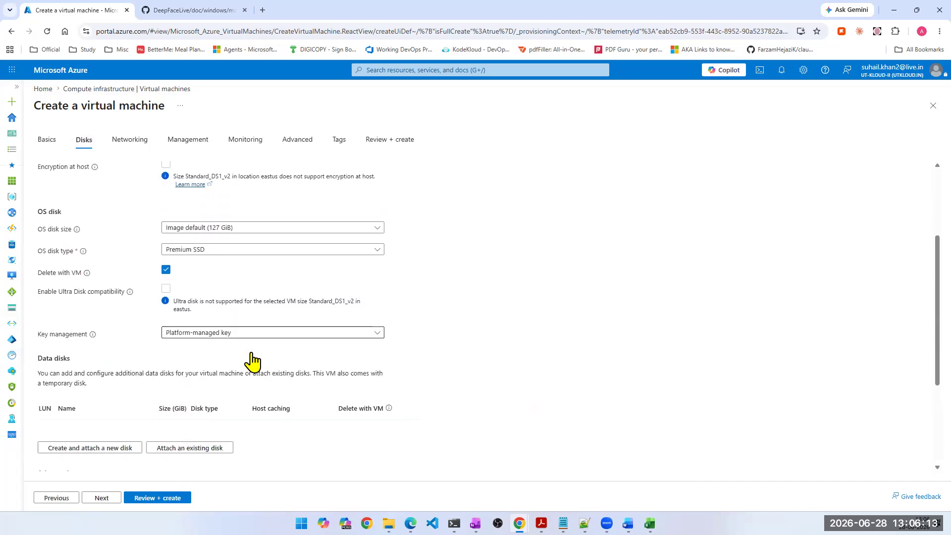
{"action": "scroll", "coordinate": [252, 361], "scroll_direction": "down", "scroll_amount": 2}
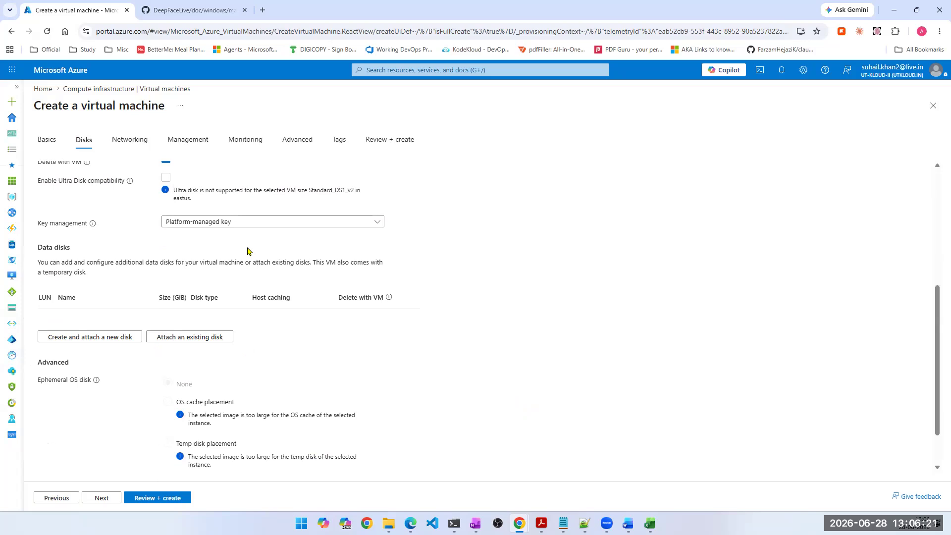
{"action": "left_click", "coordinate": [127, 144]}
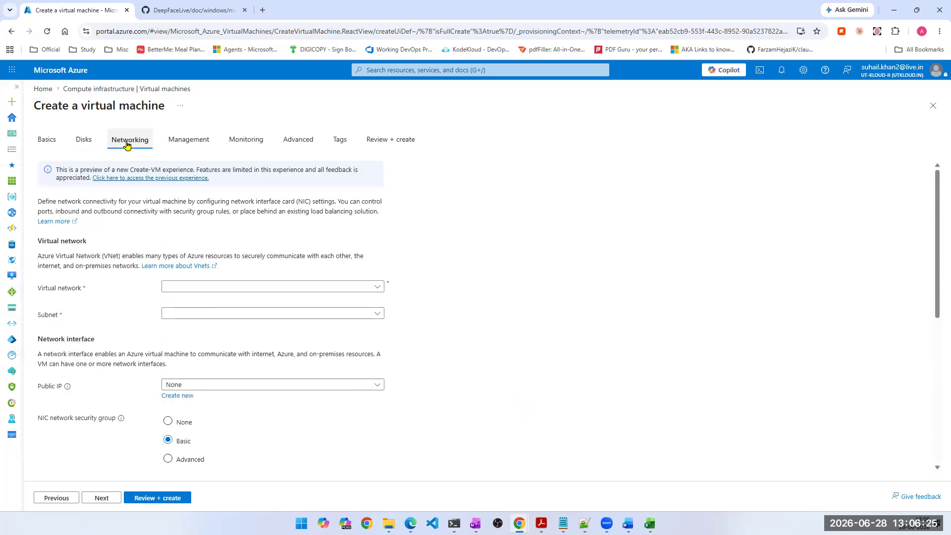
{"action": "left_click", "coordinate": [194, 143]}
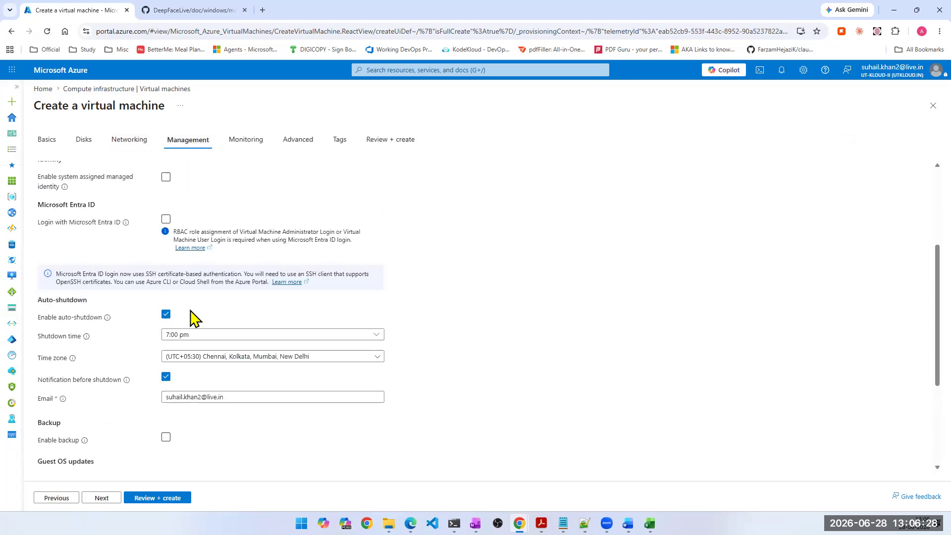
{"action": "left_click", "coordinate": [245, 141]}
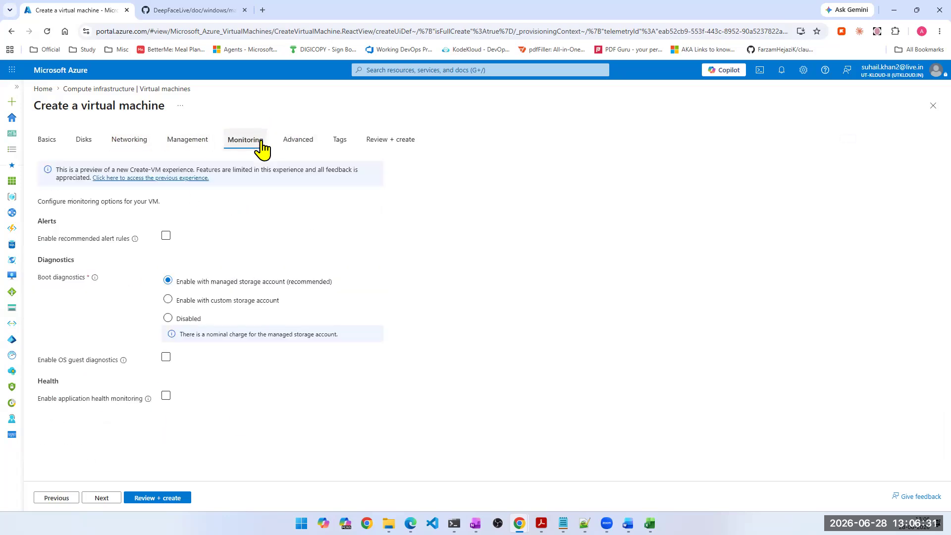
{"action": "left_click", "coordinate": [308, 144]}
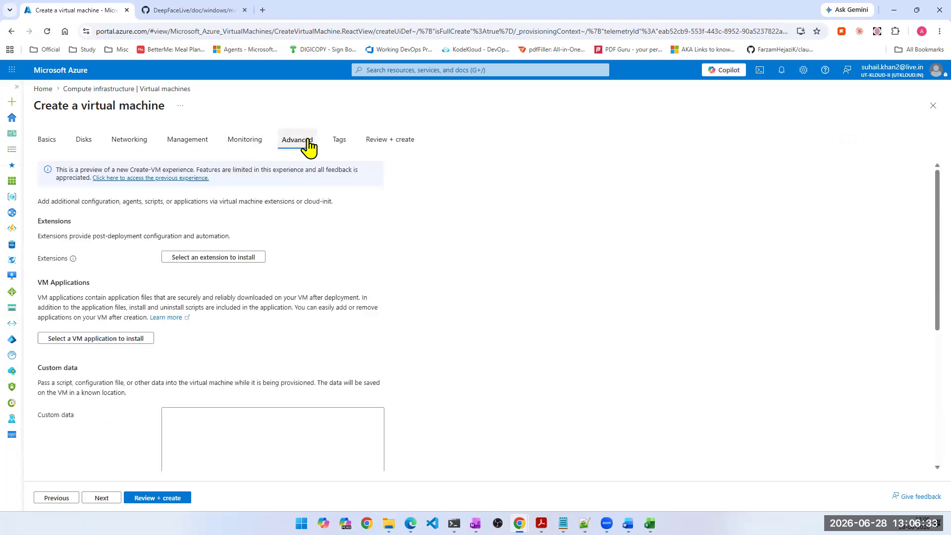
{"action": "left_click", "coordinate": [339, 144]}
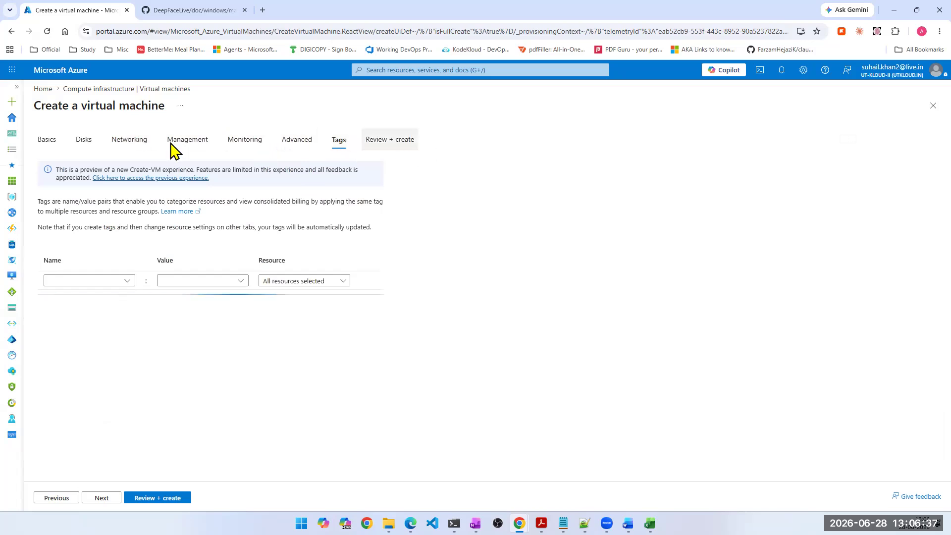
- Revisit the basic settings and examine the data disk and ephemeral OS disk options in the disk settings
{"action": "left_click", "coordinate": [47, 145]}
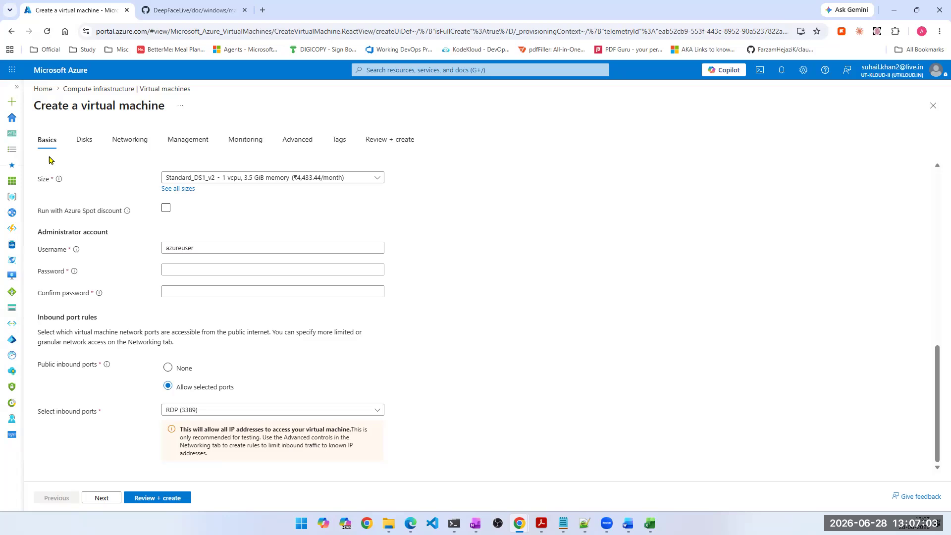
{"action": "left_click", "coordinate": [83, 139]}
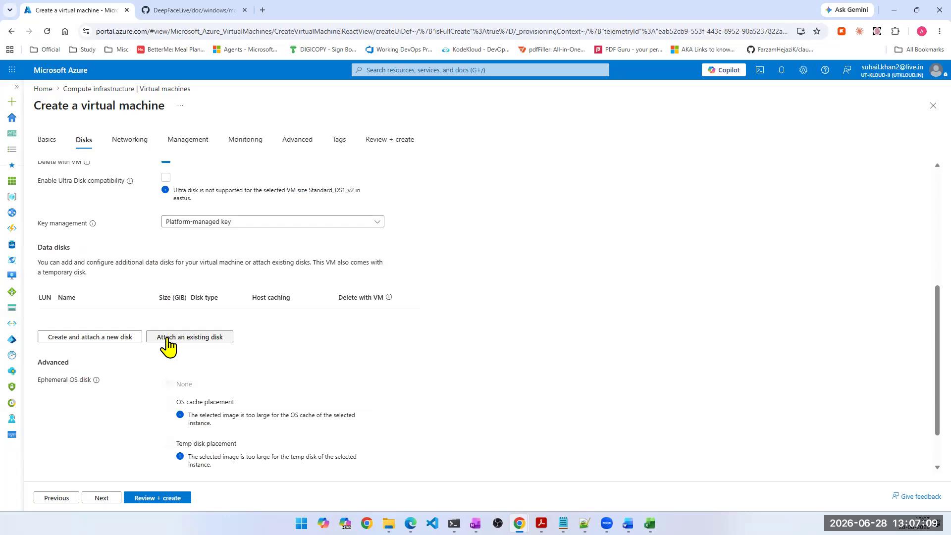
{"action": "scroll", "coordinate": [163, 351], "scroll_direction": "down", "scroll_amount": 1}
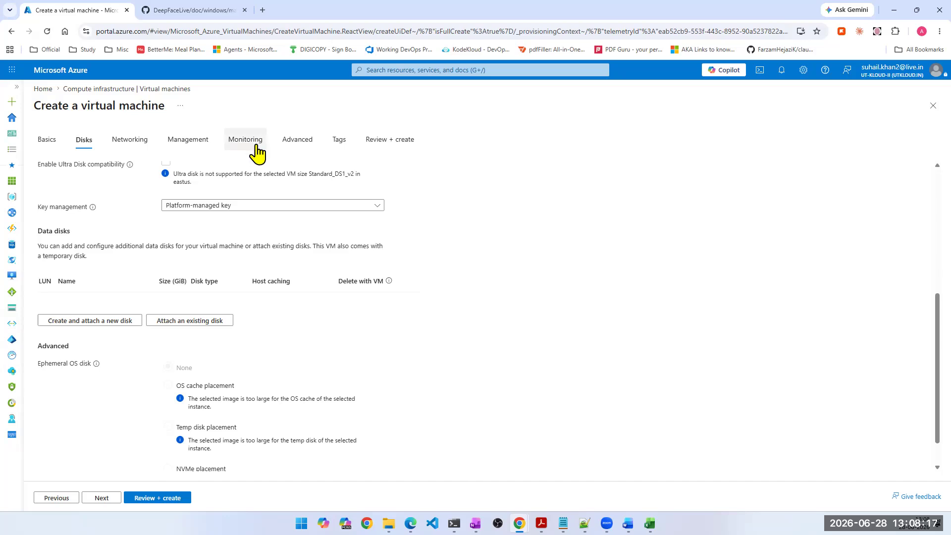
{"action": "scroll", "coordinate": [754, 204], "scroll_direction": "up", "scroll_amount": 5}
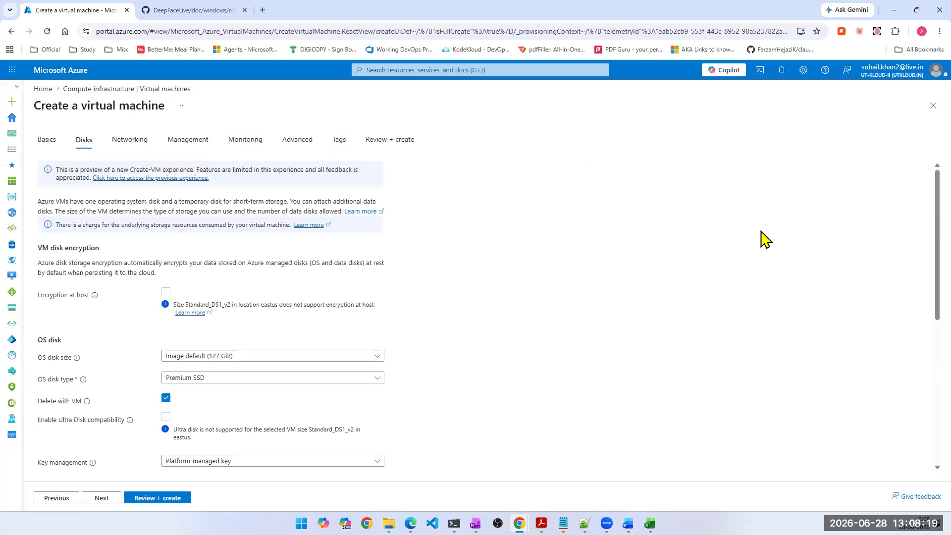
- Close the virtual machine creation form without creating anything and reopen the Virtual machines service page
{"action": "left_click", "coordinate": [932, 106]}
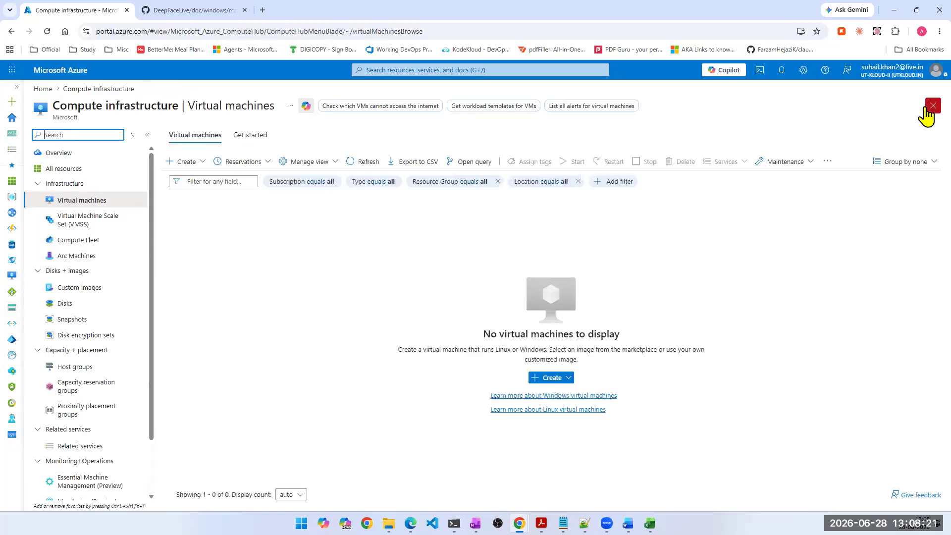
{"action": "left_click", "coordinate": [362, 86]}
{"action": "left_click", "coordinate": [470, 69]}
{"action": "left_click", "coordinate": [376, 228]}
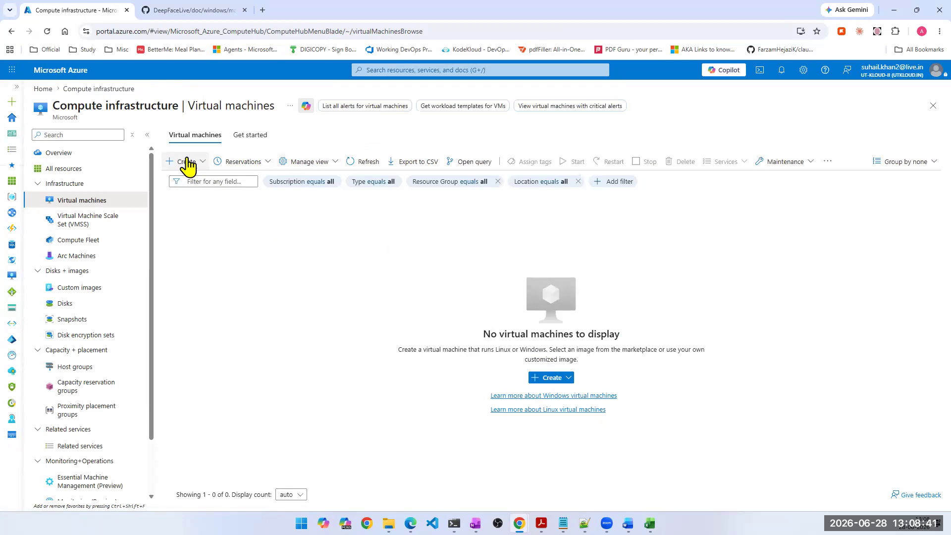
- Start creating a new virtual machine and choose Shared-Payment-Sub as its subscription
{"action": "left_click", "coordinate": [545, 380]}
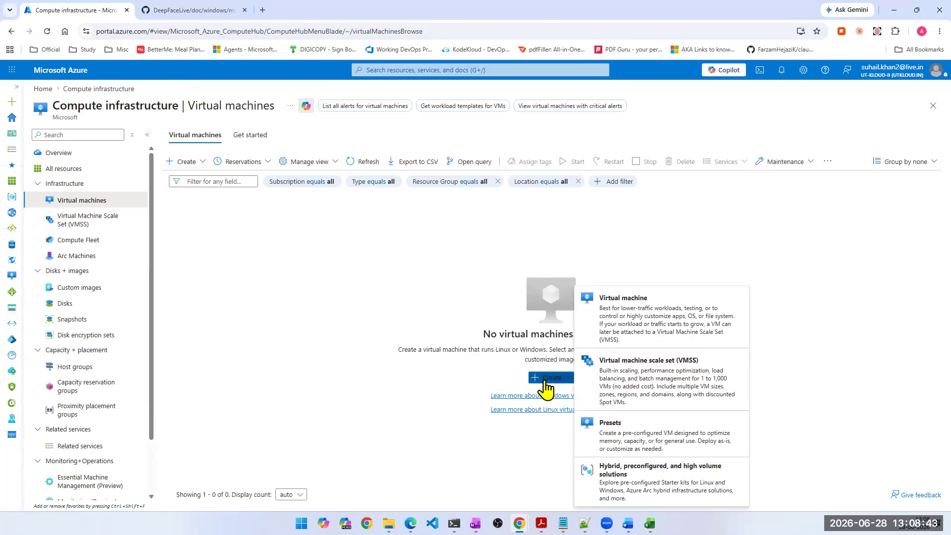
{"action": "left_click", "coordinate": [638, 333]}
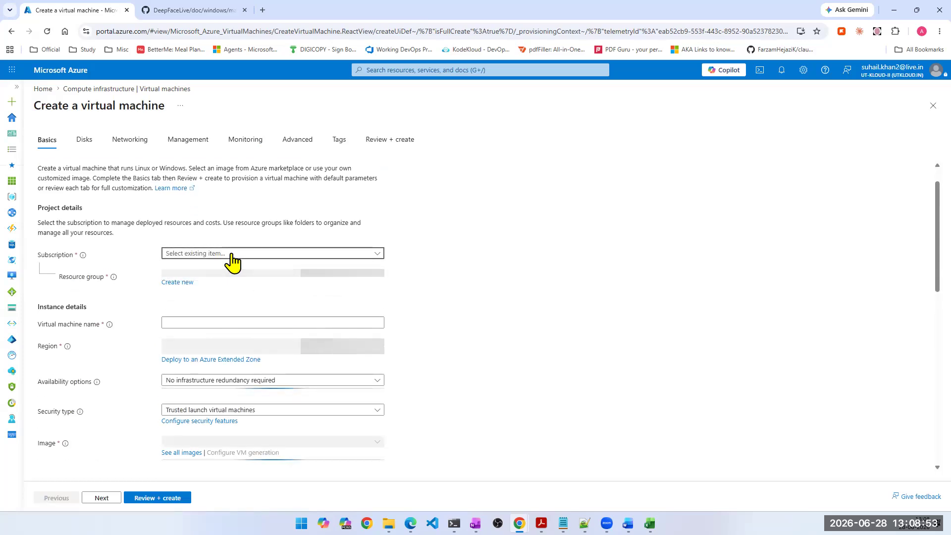
{"action": "left_click", "coordinate": [232, 255]}
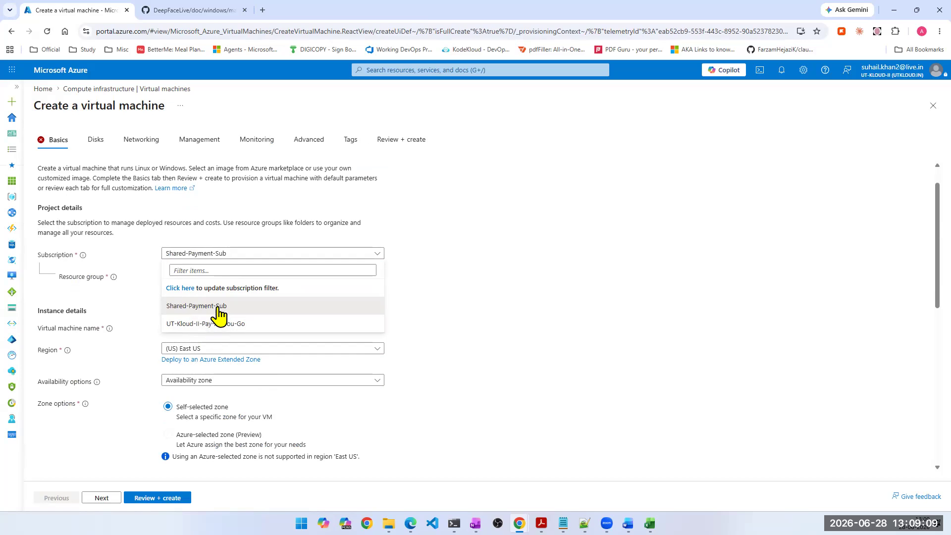
{"action": "left_click", "coordinate": [218, 310]}
- Create a new resource group named session10-TEMP-RG for the virtual machine
{"action": "left_click", "coordinate": [224, 278]}
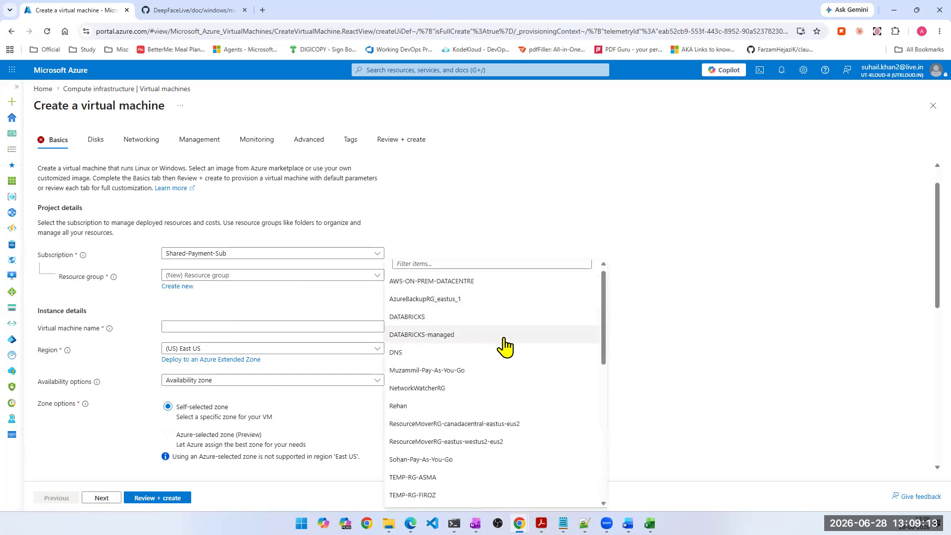
{"action": "scroll", "coordinate": [503, 346], "scroll_direction": "down", "scroll_amount": 3}
{"action": "scroll", "coordinate": [504, 347], "scroll_direction": "down", "scroll_amount": 5}
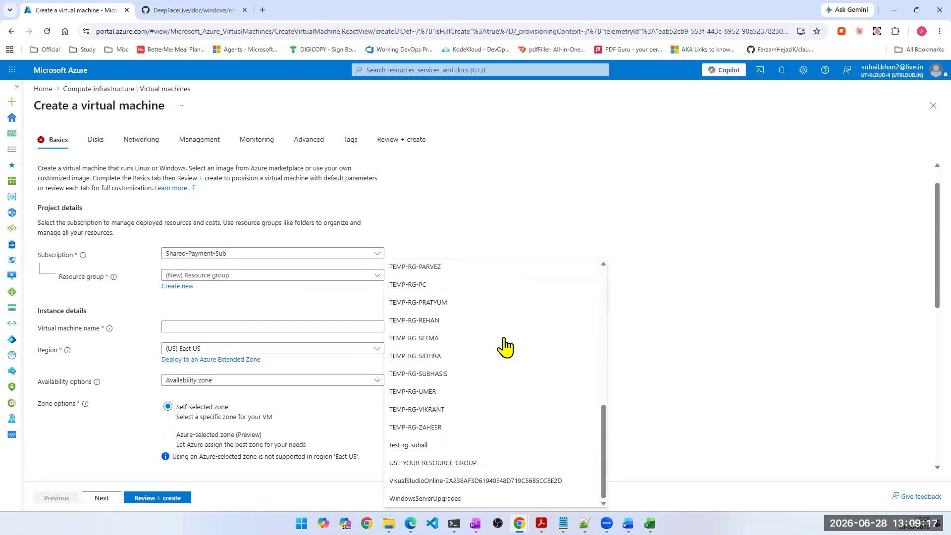
{"action": "scroll", "coordinate": [435, 377], "scroll_direction": "up", "scroll_amount": 3}
{"action": "left_click", "coordinate": [177, 287]}
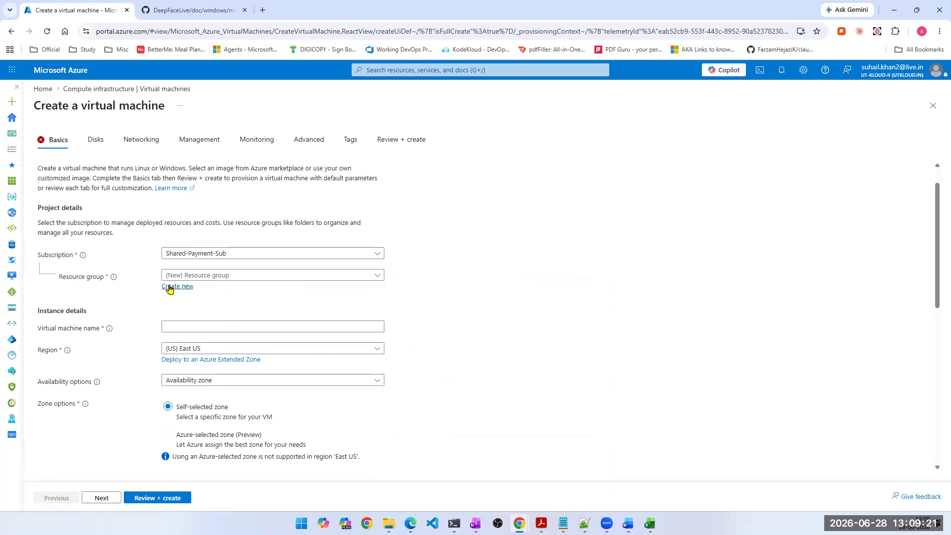
{"action": "type", "text": "session"}
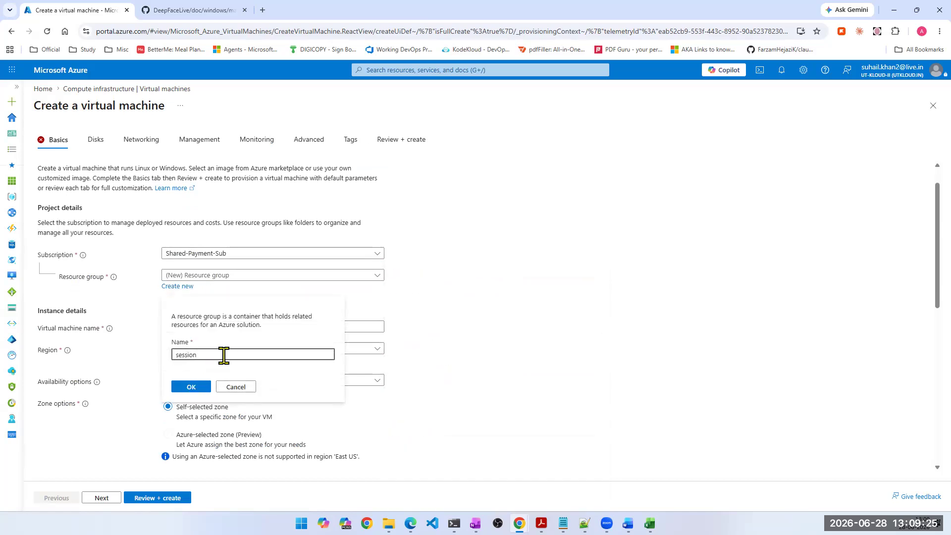
{"action": "type", "text": "10-TEMP-RG"}
{"action": "left_click", "coordinate": [191, 387]}
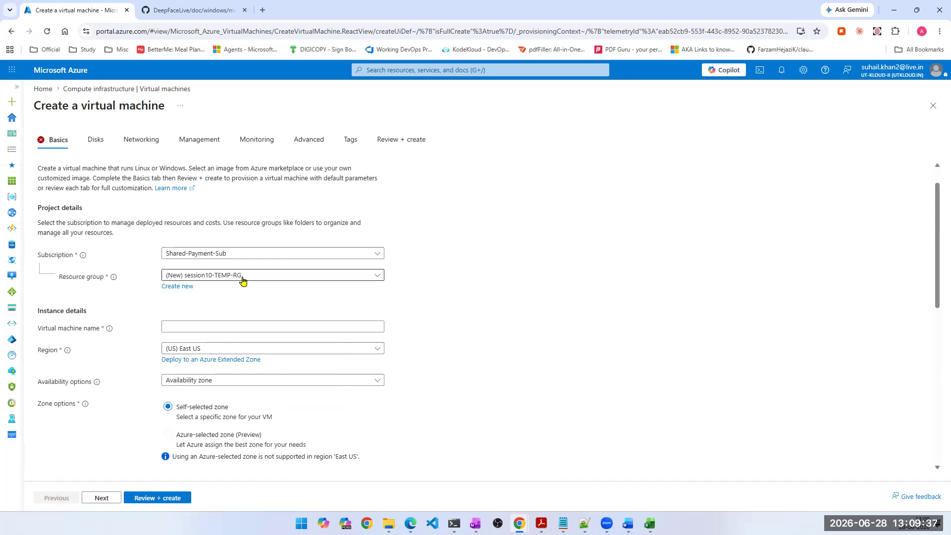
- Copy the example virtual machine name from the Task 2 build sheet in OneNote into the form's virtual machine name
{"action": "left_click", "coordinate": [476, 524]}
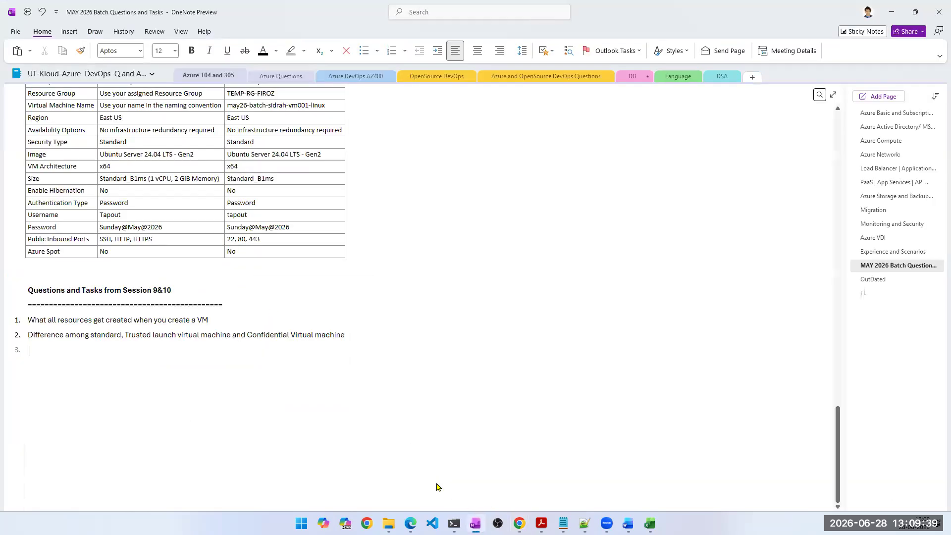
{"action": "scroll", "coordinate": [175, 324], "scroll_direction": "up", "scroll_amount": 3}
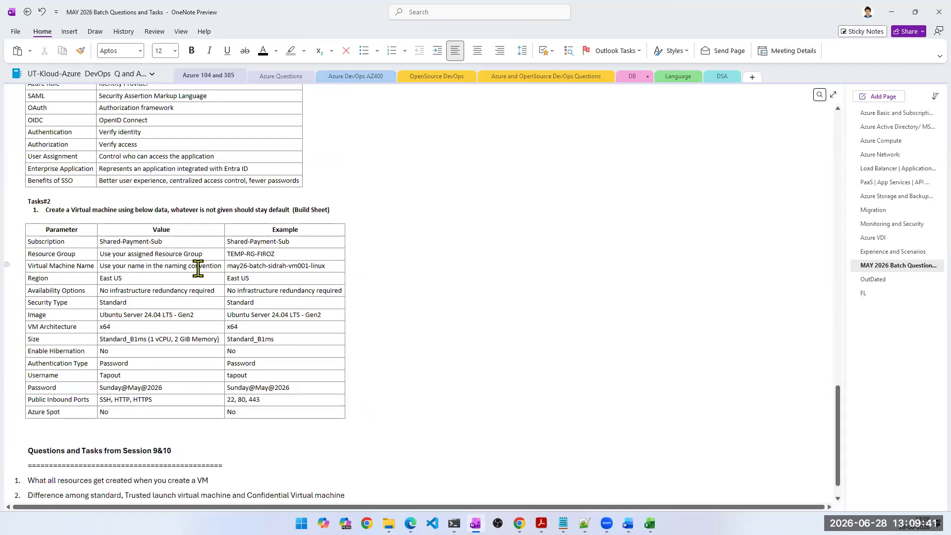
{"action": "left_click", "coordinate": [198, 269]}
{"action": "key", "text": "Tab"}
{"action": "scroll", "coordinate": [225, 334], "scroll_direction": "down", "scroll_amount": 5}
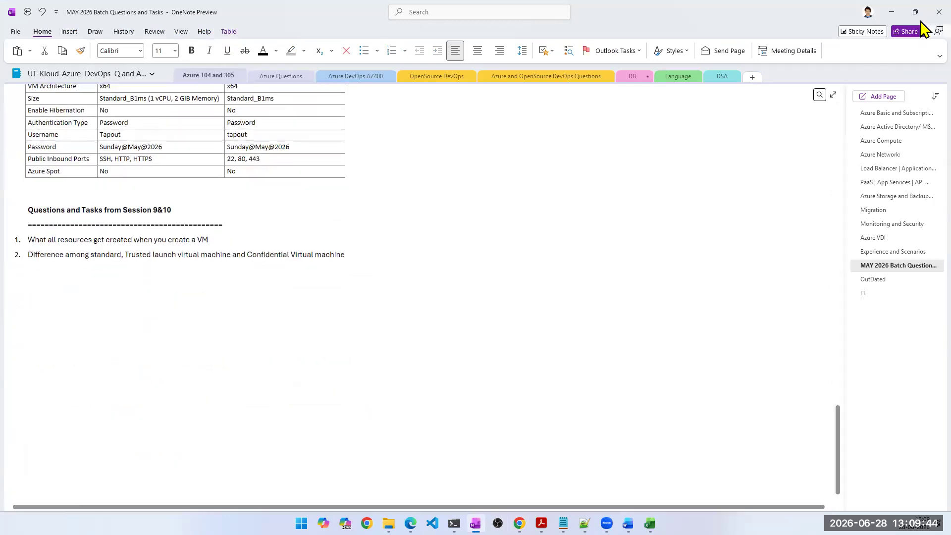
{"action": "left_click", "coordinate": [892, 12]}
{"action": "left_click", "coordinate": [226, 327]}
{"action": "type", "text": "may26-batch-sidrah-vm001-linux"}
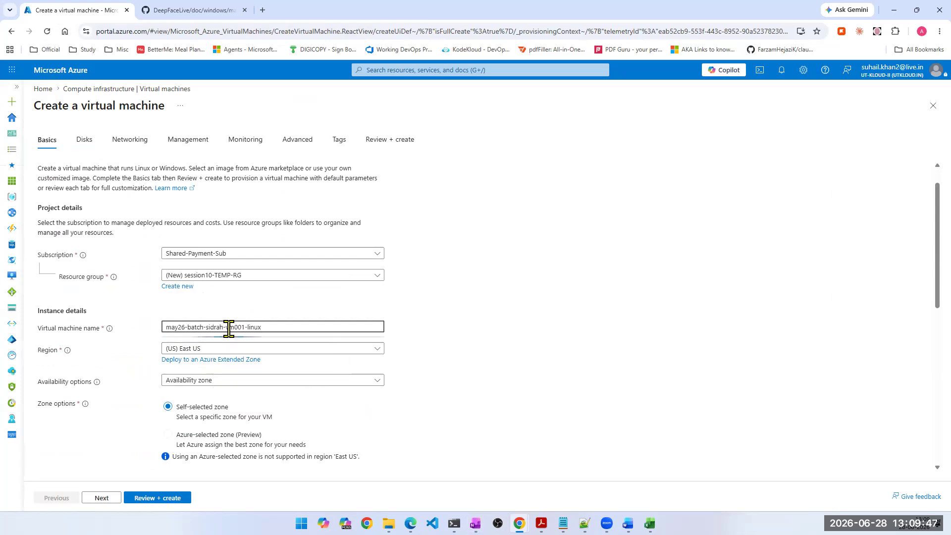
- Adapt the virtual machine name by replacing the person's name with the instructor's first name, the number with vm005 and the ending with WIN
{"action": "double_click", "coordinate": [218, 327]}
{"action": "type", "text": "SUH"}
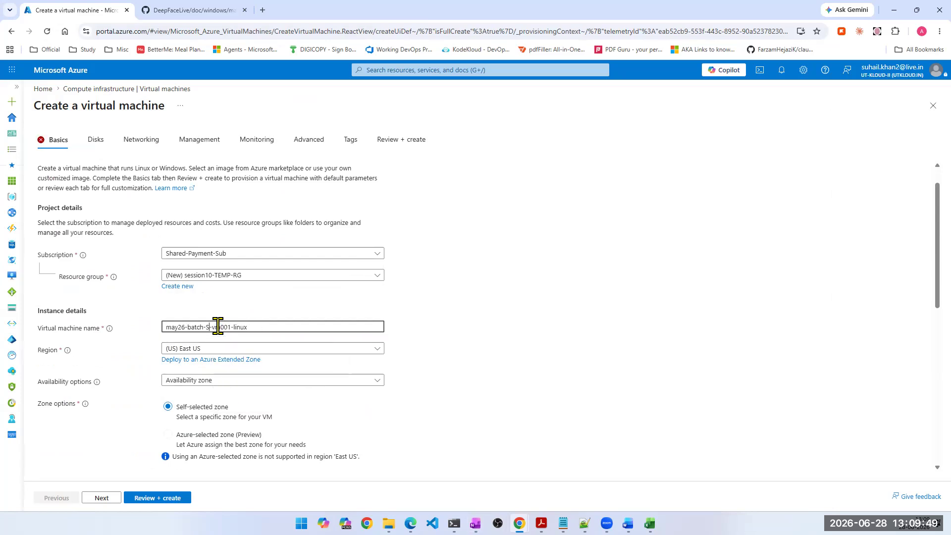
{"action": "type", "text": "AIL"}
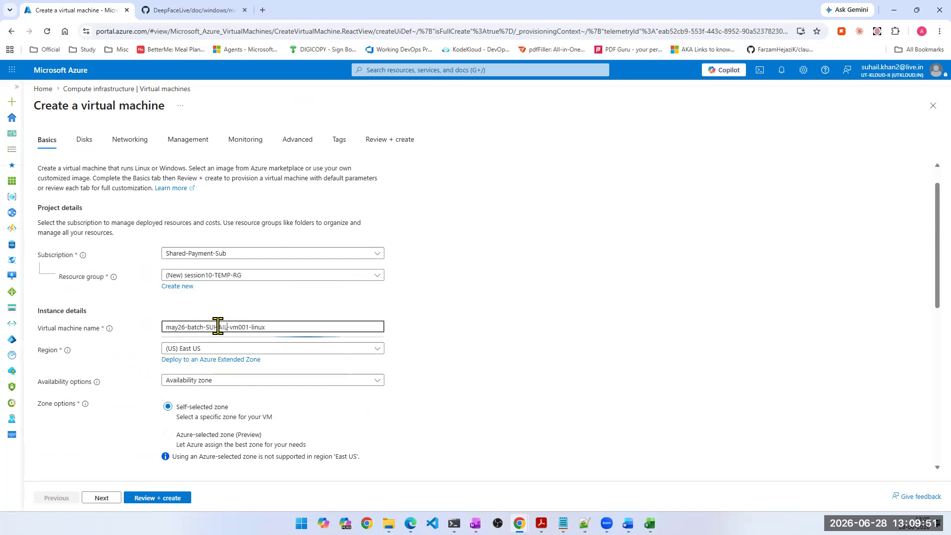
{"action": "key", "text": "Right"}
{"action": "key", "text": "Right"}
{"action": "key", "text": "Right"}
{"action": "key", "text": "Right"}
{"action": "key", "text": "BackSpace"}
{"action": "type", "text": "5"}
{"action": "key", "text": "Right"}
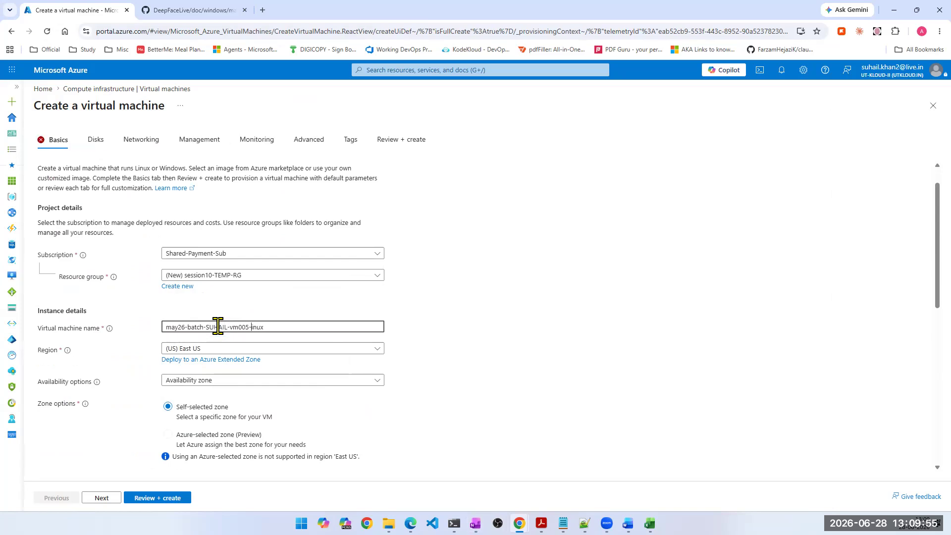
{"action": "type", "text": "WIN"}
- Set the availability options to No infrastructure redundancy required and the security type to Standard
{"action": "scroll", "coordinate": [239, 335], "scroll_direction": "down", "scroll_amount": 1}
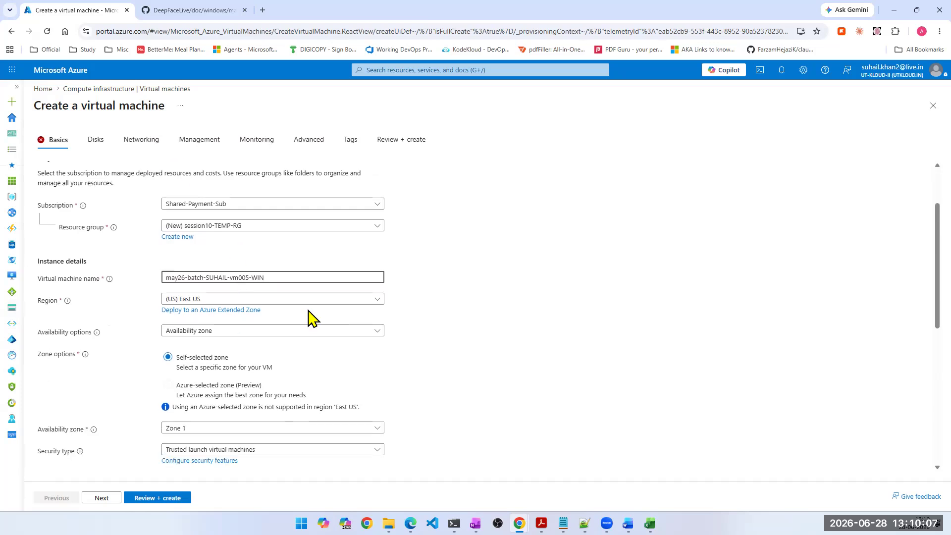
{"action": "scroll", "coordinate": [311, 317], "scroll_direction": "down", "scroll_amount": 1}
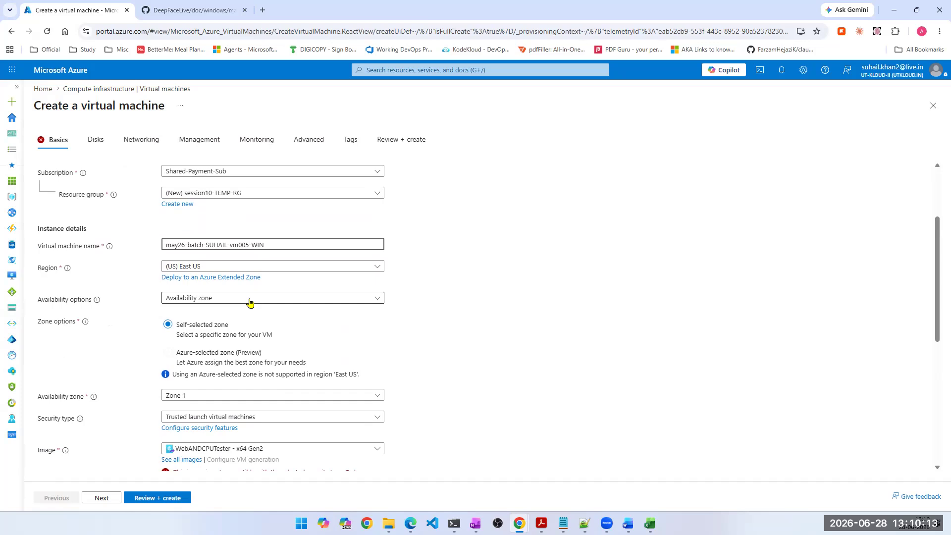
{"action": "scroll", "coordinate": [250, 302], "scroll_direction": "down", "scroll_amount": 4}
{"action": "scroll", "coordinate": [176, 259], "scroll_direction": "up", "scroll_amount": 1}
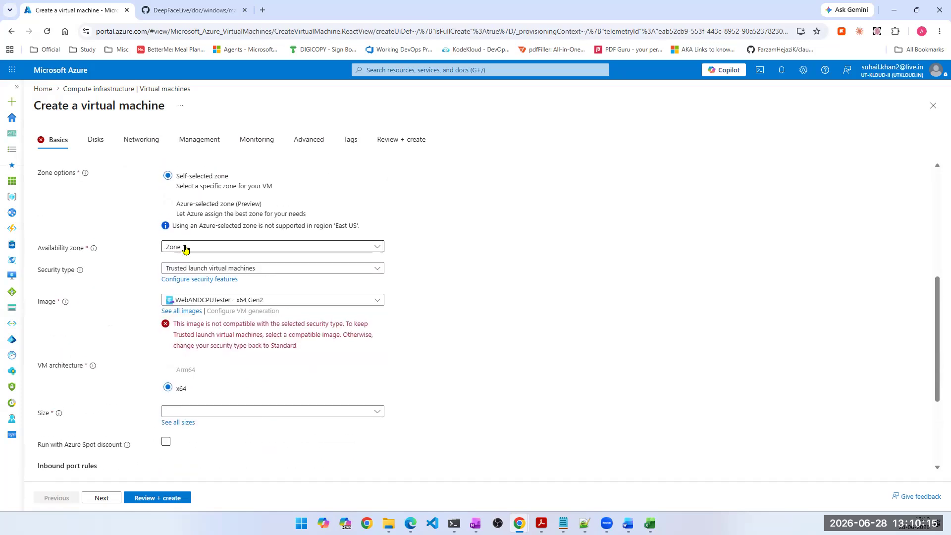
{"action": "scroll", "coordinate": [184, 248], "scroll_direction": "up", "scroll_amount": 2}
{"action": "left_click", "coordinate": [203, 232]}
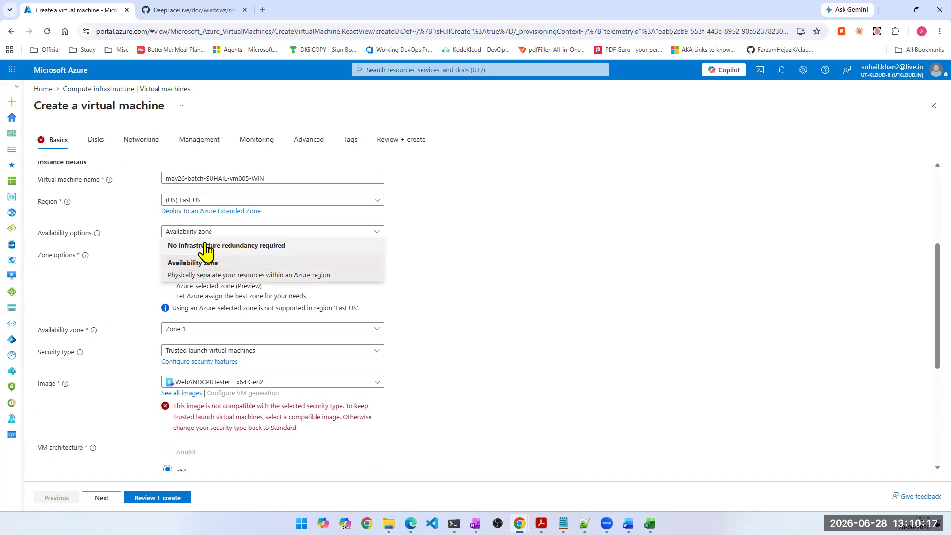
{"action": "left_click", "coordinate": [204, 244]}
{"action": "left_click", "coordinate": [206, 254]}
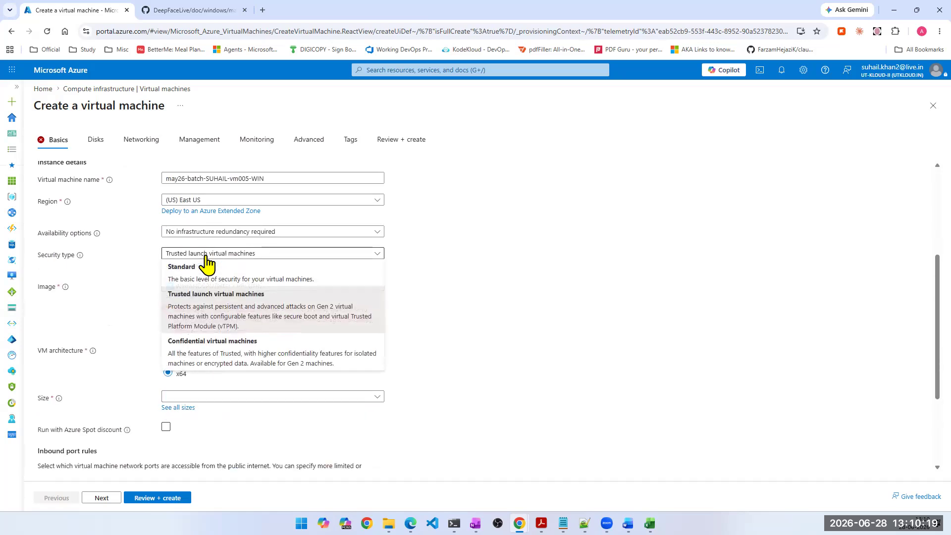
{"action": "left_click", "coordinate": [206, 270]}
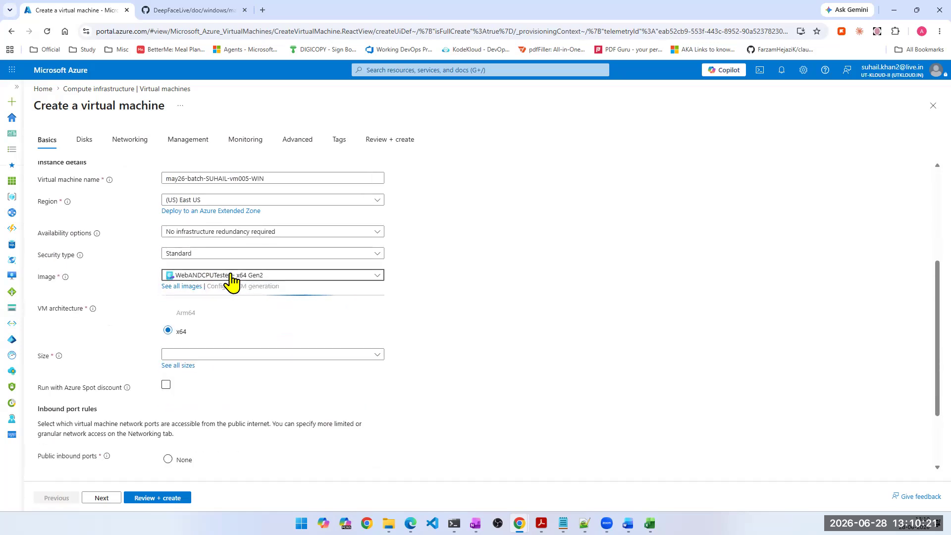
- Select the Windows Server 2019 Datacenter - x64 Gen2 image and the D8as_v5 size from the full list of VM sizes
{"action": "left_click", "coordinate": [230, 275]}
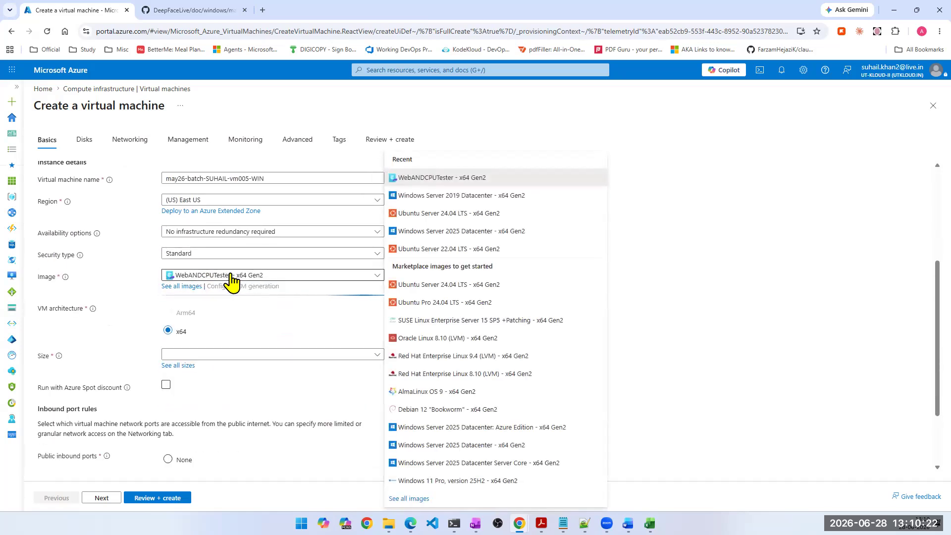
{"action": "left_click", "coordinate": [428, 196]}
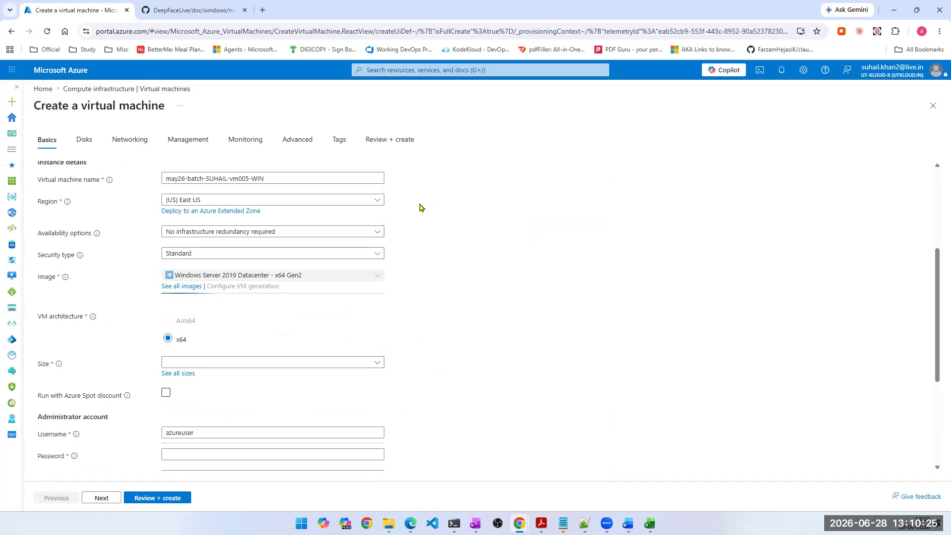
{"action": "left_click", "coordinate": [206, 365]}
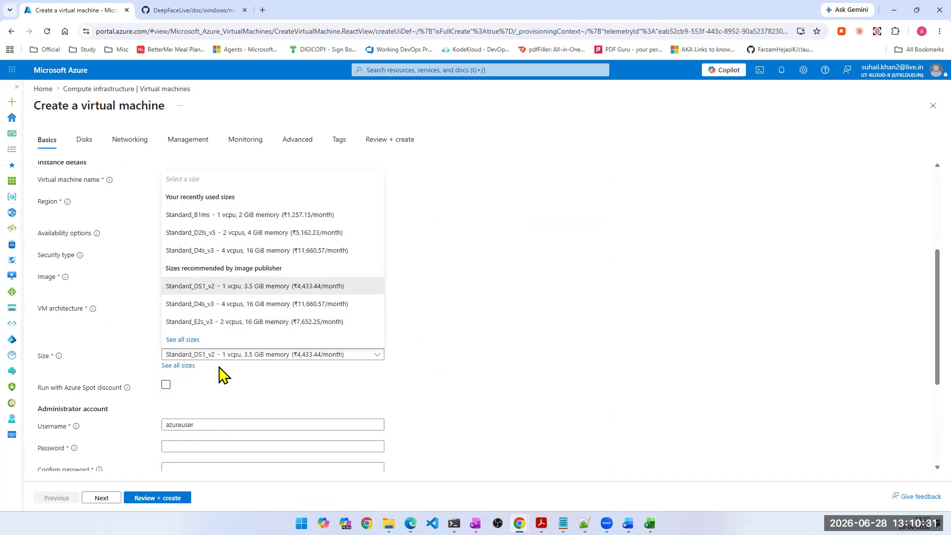
{"action": "left_click", "coordinate": [676, 377]}
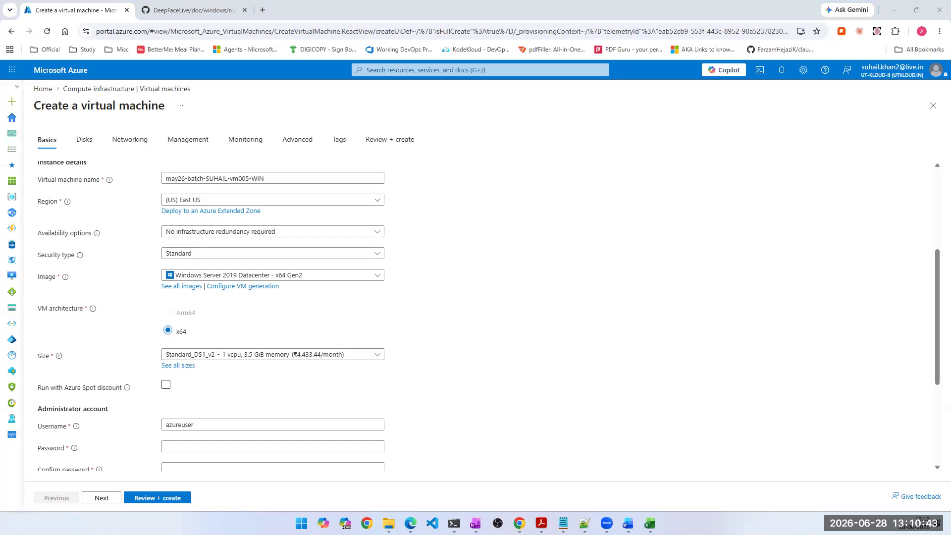
{"action": "left_click", "coordinate": [312, 347]}
{"action": "left_click", "coordinate": [177, 366]}
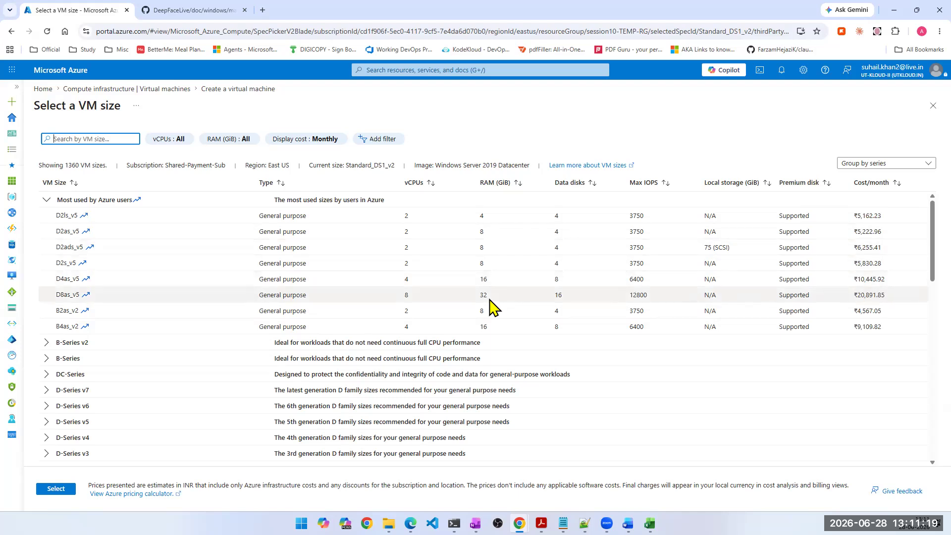
{"action": "left_click", "coordinate": [513, 298]}
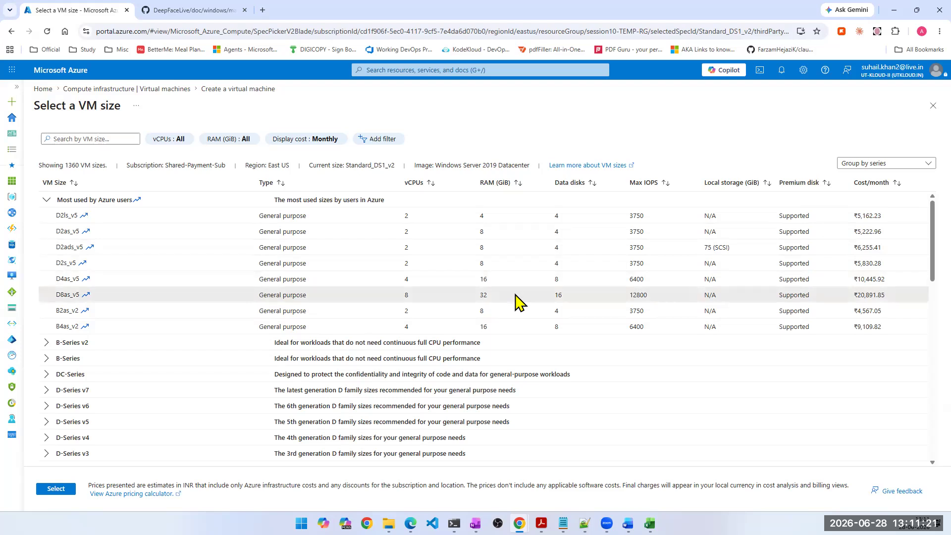
{"action": "left_click", "coordinate": [53, 489]}
- Set the administrator account's username to tapout
{"action": "scroll", "coordinate": [245, 350], "scroll_direction": "down", "scroll_amount": 7}
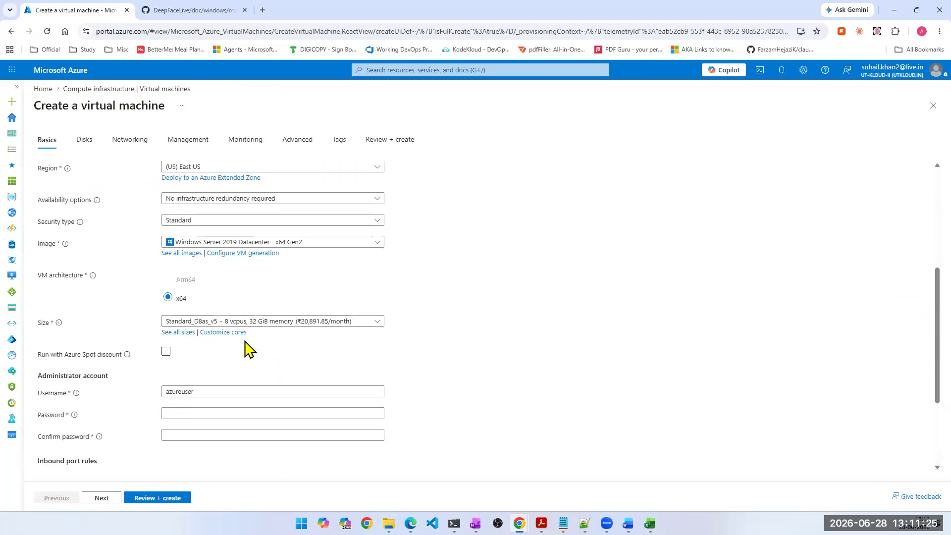
{"action": "double_click", "coordinate": [180, 246]}
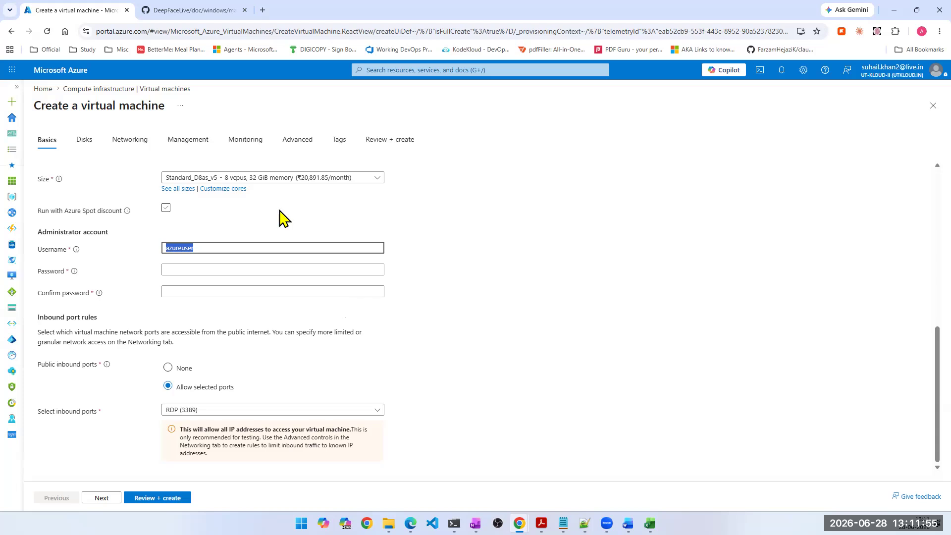
{"action": "type", "text": "TAPO"}
{"action": "key", "text": "BackSpace"}
{"action": "key", "text": "BackSpace"}
{"action": "key", "text": "BackSpace"}
{"action": "key", "text": "BackSpace"}
{"action": "type", "text": "tapout"}
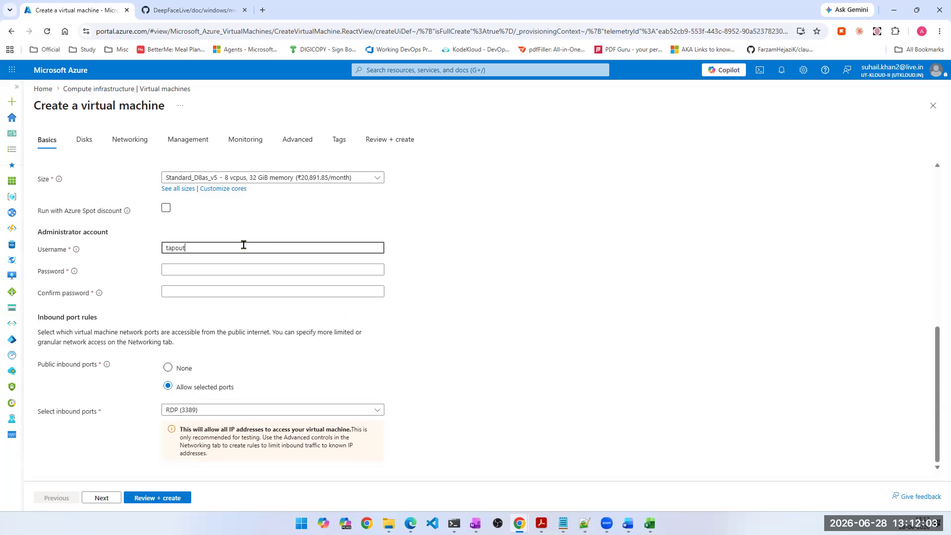
- Enter the administrator account password and repeat it in the confirmation field
{"action": "key", "text": "Tab"}
{"action": "type", "text": "•••••••"}
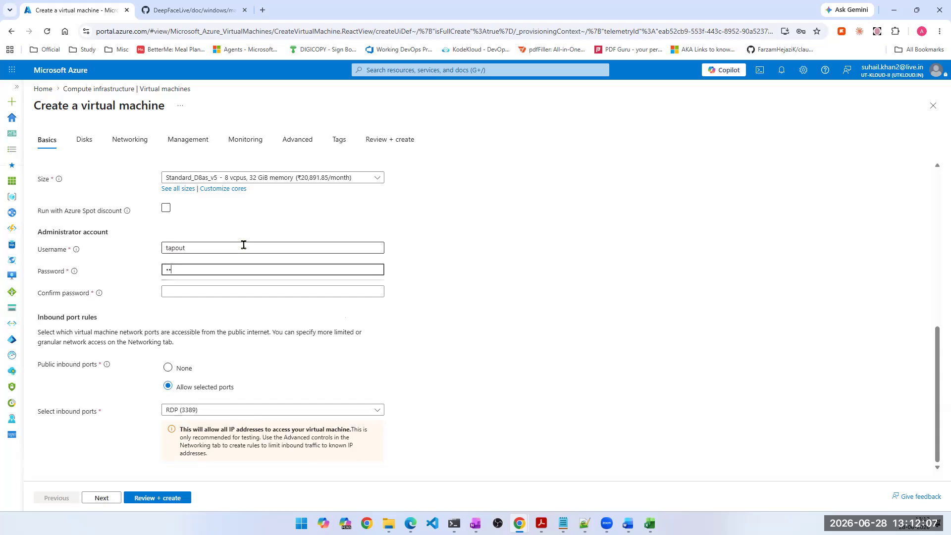
{"action": "type", "text": "••••••"}
{"action": "key", "text": "Tab"}
{"action": "type", "text": "•••••••••"}
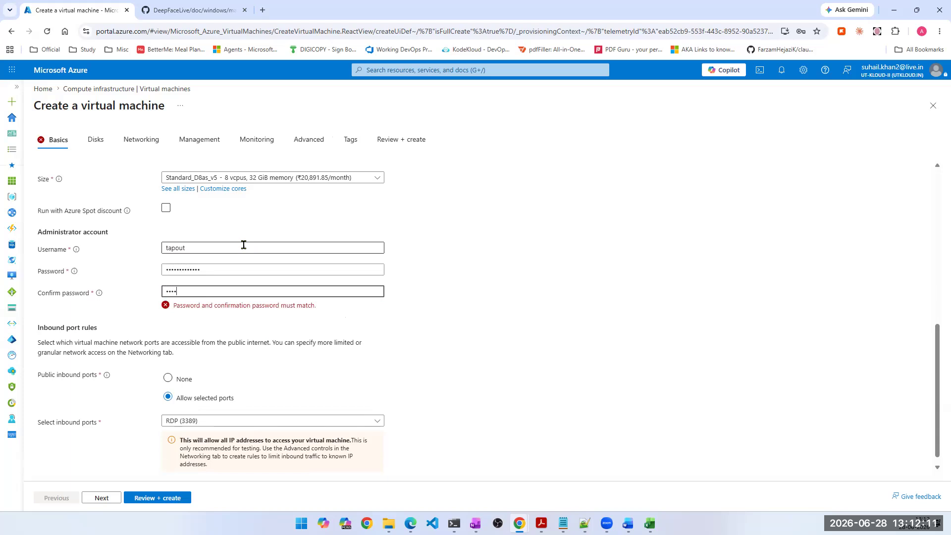
{"action": "type", "text": "••••"}
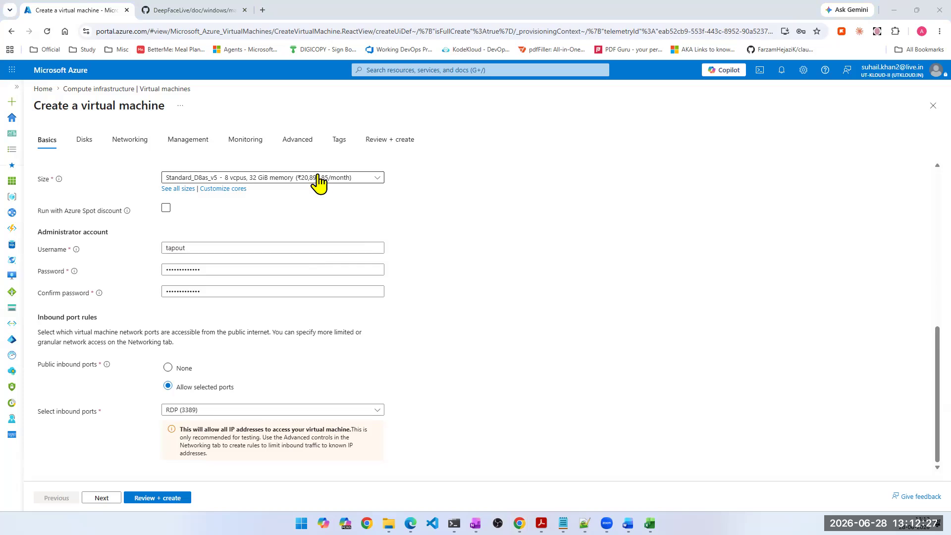
- Allow inbound HTTP (80) and HTTPS (443) in addition to RDP (3389), and proceed to the disk settings
{"action": "left_click", "coordinate": [191, 410]}
{"action": "left_click", "coordinate": [171, 424]}
{"action": "left_click", "coordinate": [171, 443]}
{"action": "left_click", "coordinate": [171, 461]}
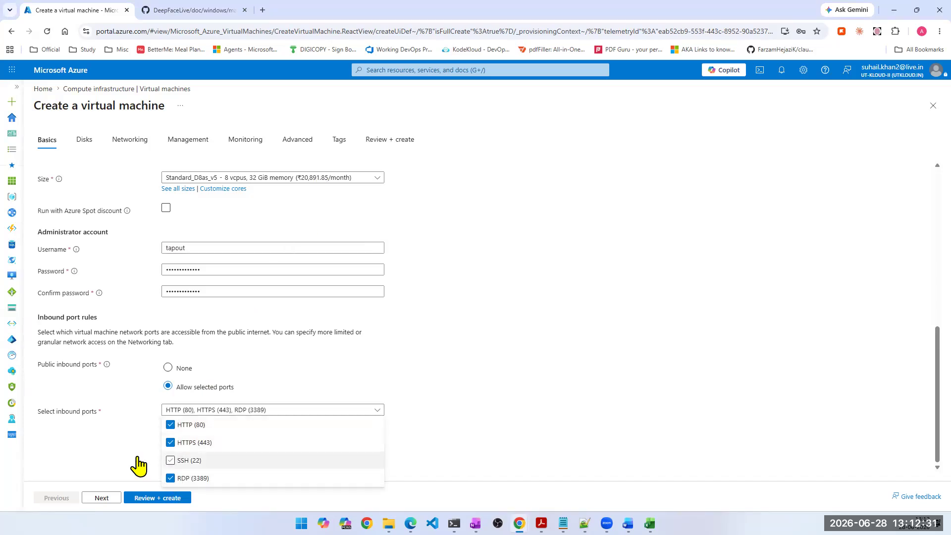
{"action": "left_click", "coordinate": [99, 457]}
{"action": "left_click", "coordinate": [94, 498]}
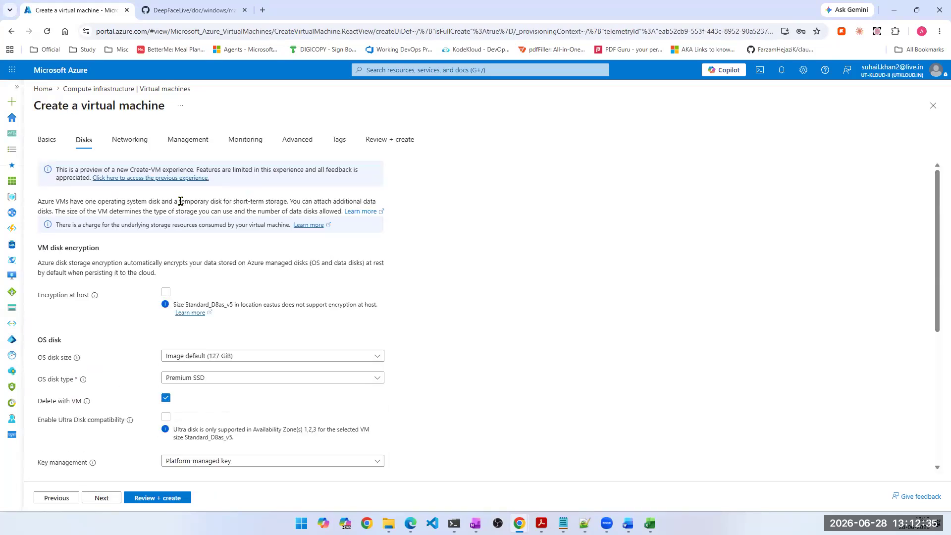
- Keep the OS disk size at Image default (127 GiB)
{"action": "scroll", "coordinate": [416, 308], "scroll_direction": "down", "scroll_amount": 1}
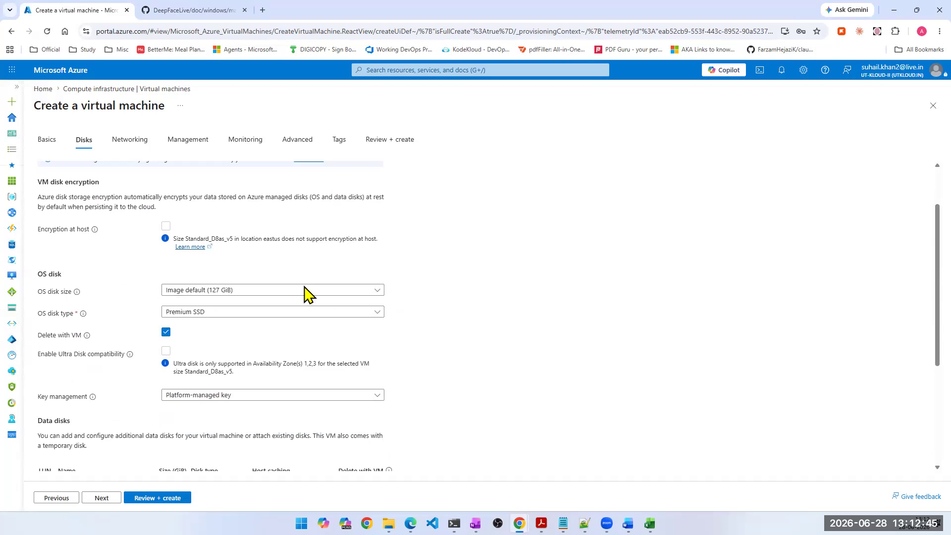
{"action": "left_click", "coordinate": [195, 291]}
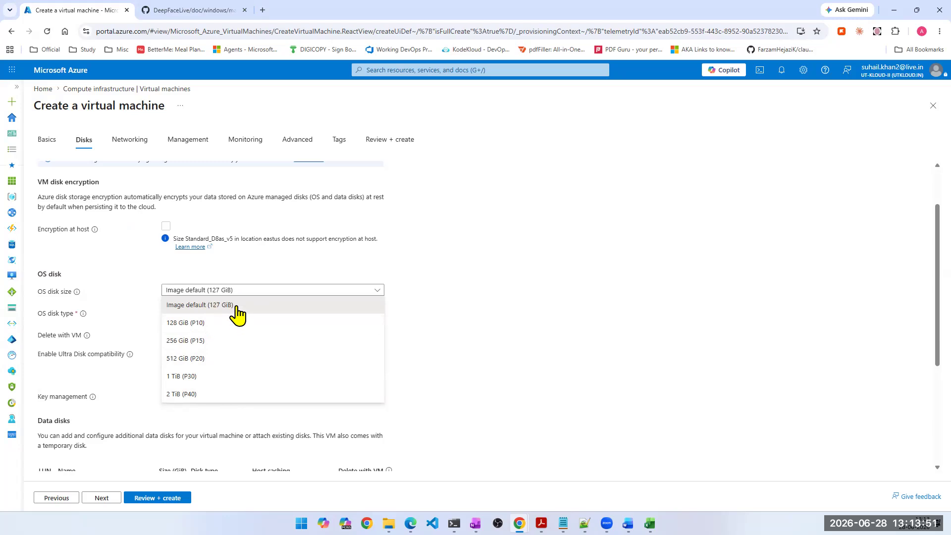
{"action": "left_click", "coordinate": [193, 308]}
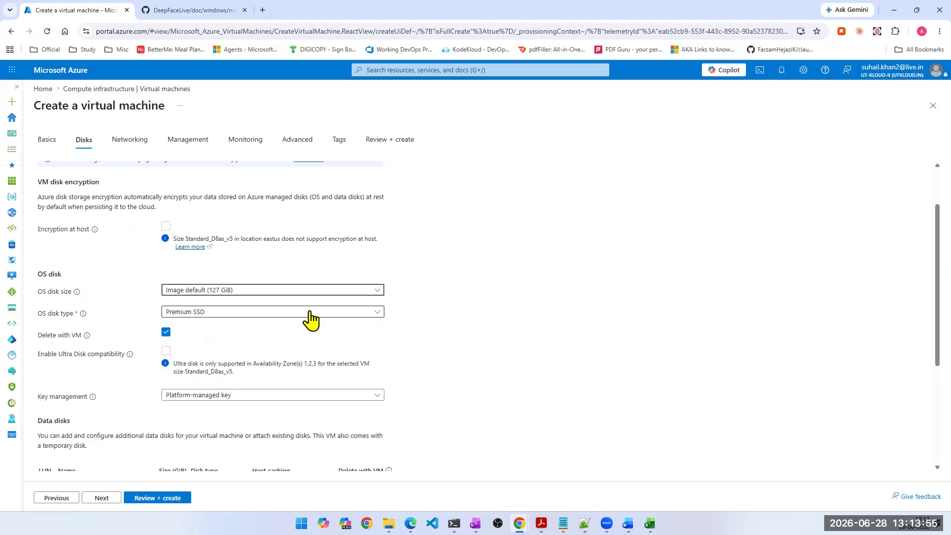
- Look through the virtual machine form's remaining sections, from Networking and Management to Advanced
{"action": "scroll", "coordinate": [228, 289], "scroll_direction": "up", "scroll_amount": 1}
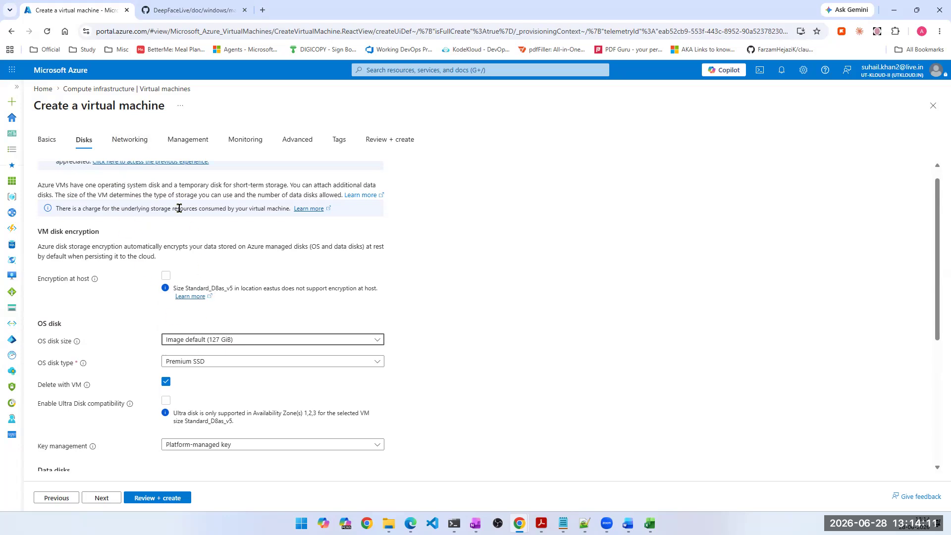
{"action": "left_click", "coordinate": [129, 142]}
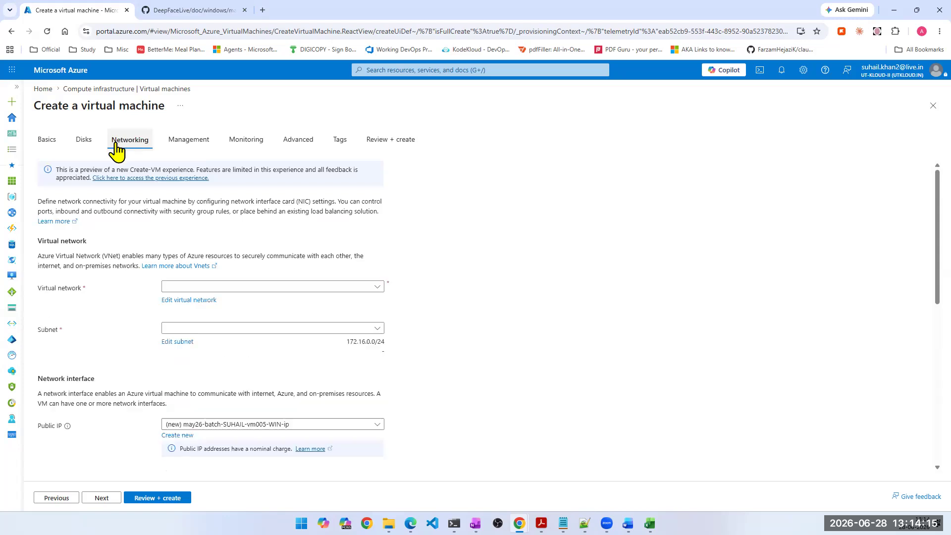
{"action": "left_click", "coordinate": [44, 144]}
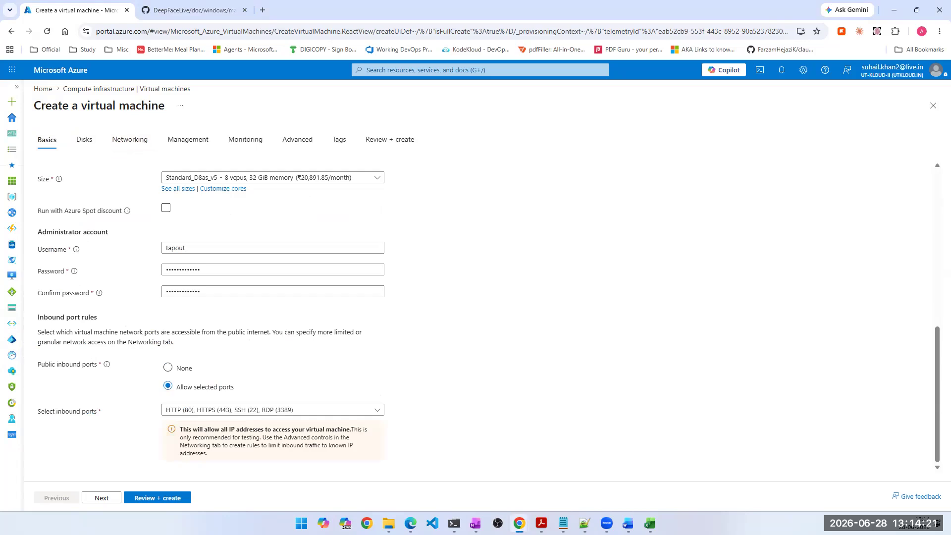
{"action": "left_click", "coordinate": [106, 502]}
{"action": "left_click", "coordinate": [101, 498]}
{"action": "left_click", "coordinate": [101, 498]}
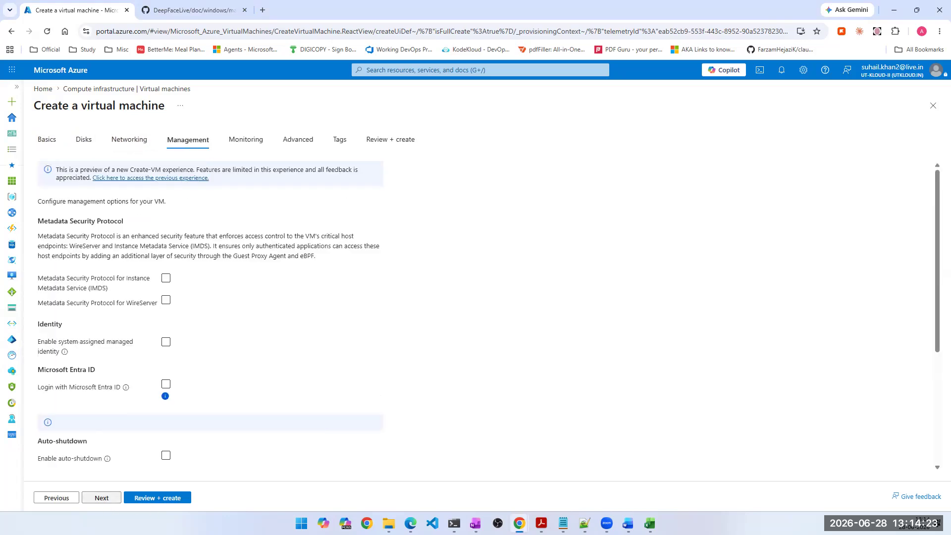
{"action": "left_click", "coordinate": [101, 498]}
{"action": "left_click", "coordinate": [101, 498]}
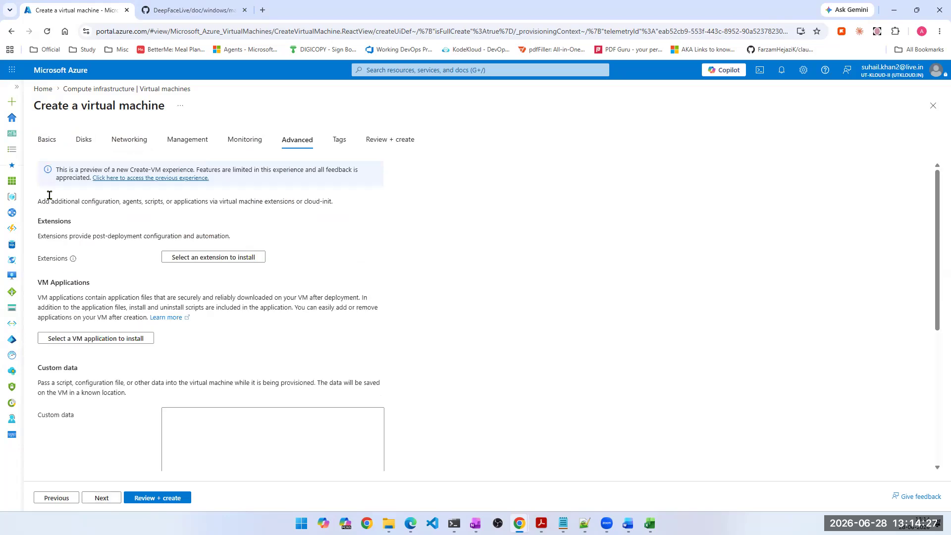
- Review the instance details, administrator account and inbound ports in the basic settings, and return to the disk settings
{"action": "left_click", "coordinate": [54, 144]}
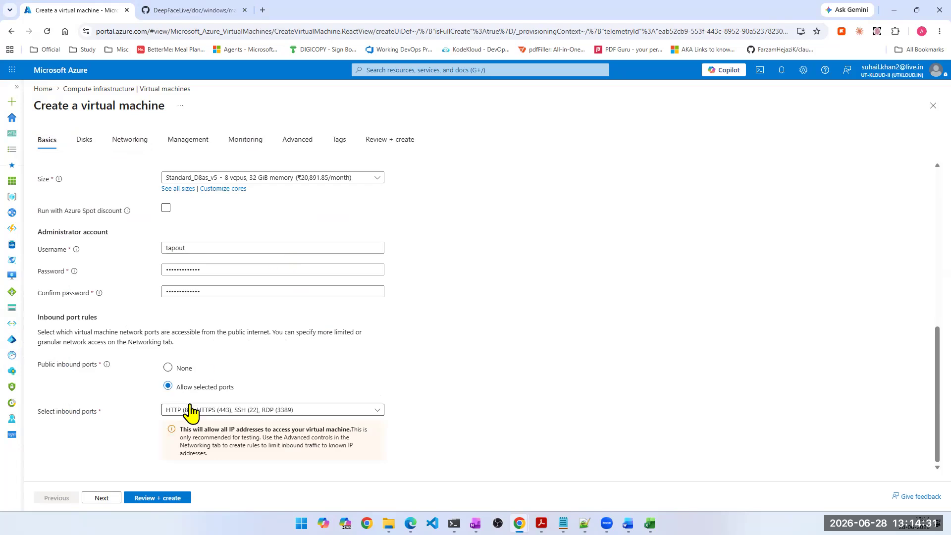
{"action": "scroll", "coordinate": [207, 199], "scroll_direction": "up", "scroll_amount": 1}
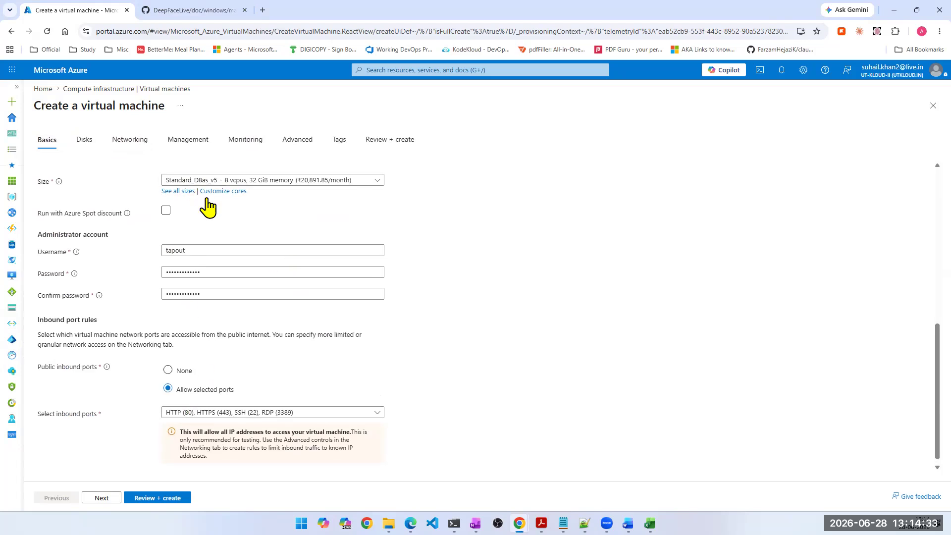
{"action": "scroll", "coordinate": [210, 229], "scroll_direction": "up", "scroll_amount": 3}
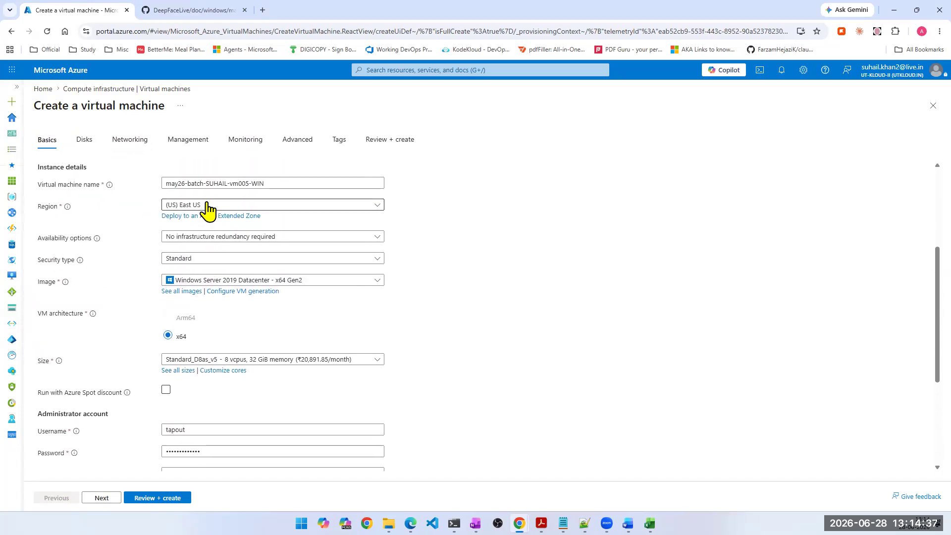
{"action": "scroll", "coordinate": [179, 341], "scroll_direction": "down", "scroll_amount": 2}
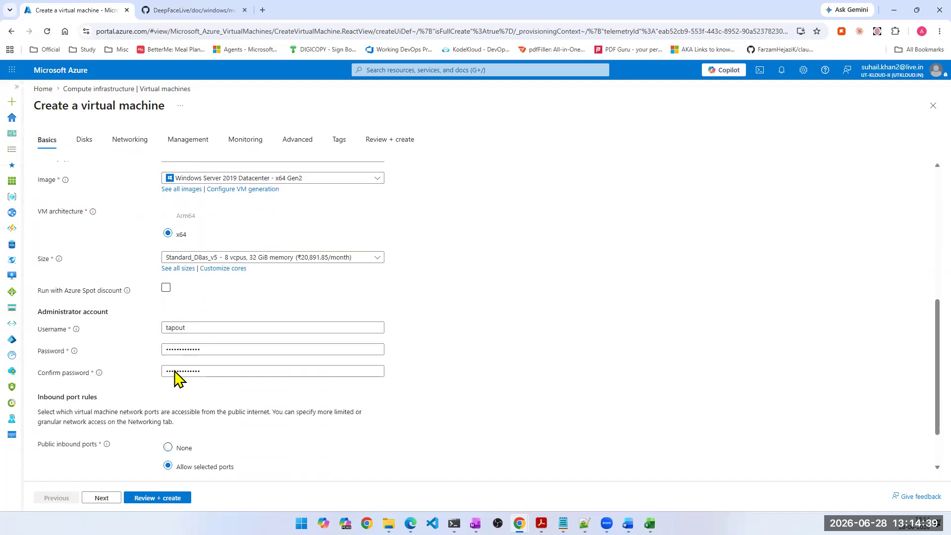
{"action": "left_click", "coordinate": [101, 499]}
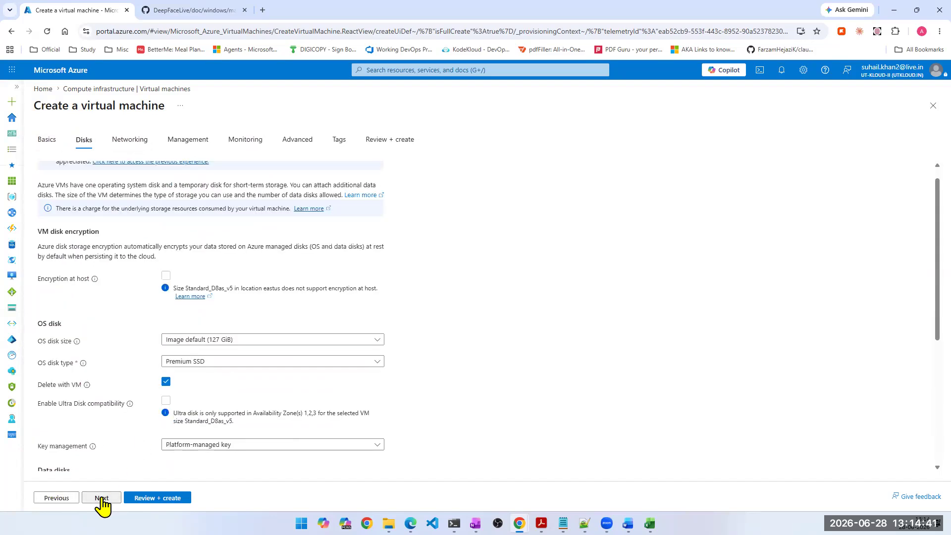
- Check the OS disk size choices and show the available OS disk types
{"action": "scroll", "coordinate": [128, 394], "scroll_direction": "up", "scroll_amount": 1}
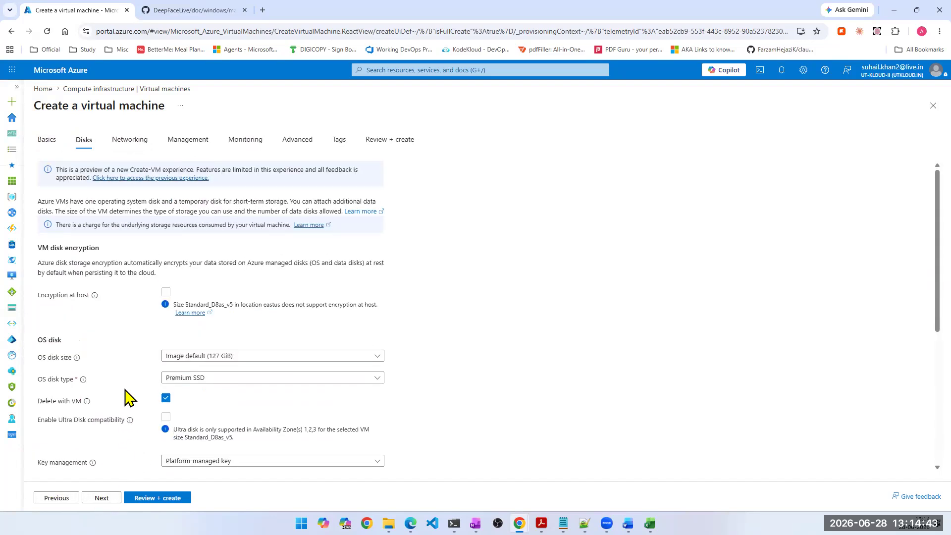
{"action": "left_click", "coordinate": [227, 358]}
{"action": "left_click", "coordinate": [228, 361]}
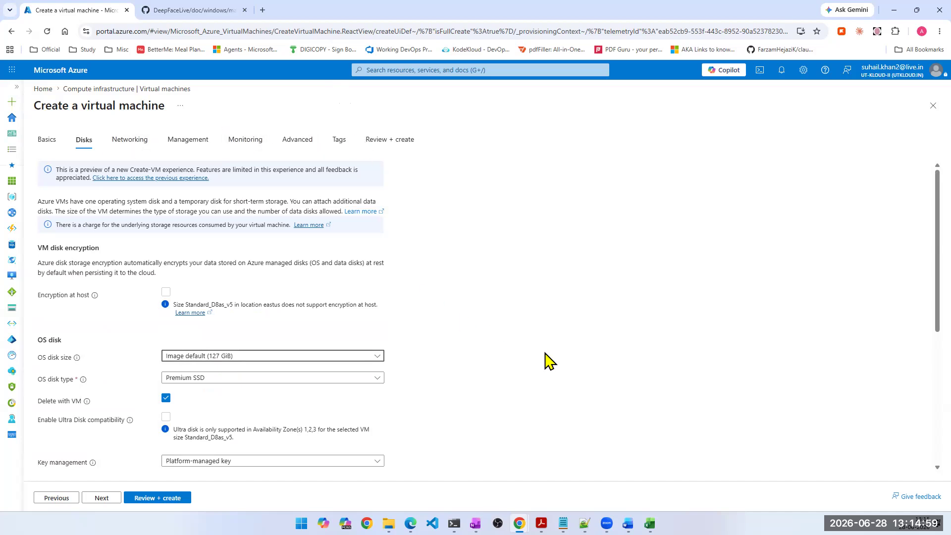
{"action": "scroll", "coordinate": [547, 359], "scroll_direction": "down", "scroll_amount": 3}
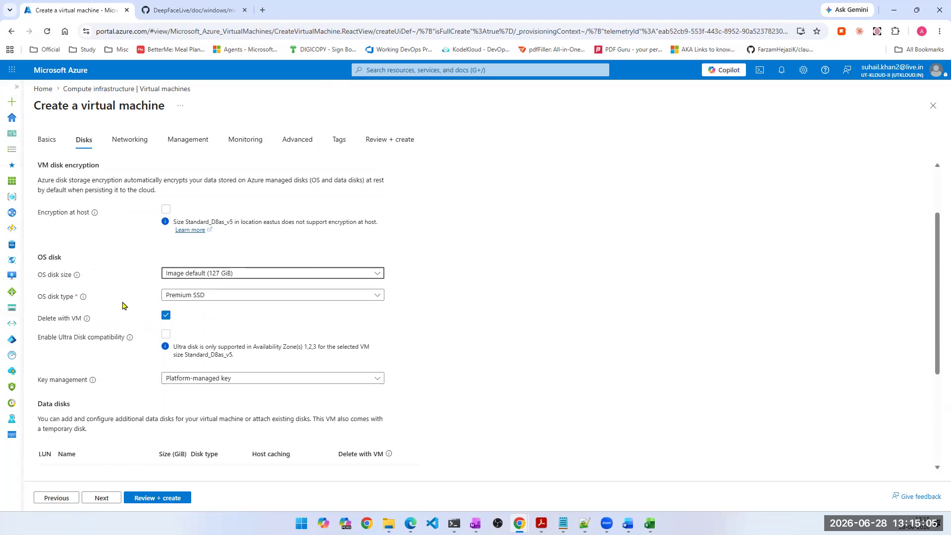
{"action": "left_click", "coordinate": [263, 297]}
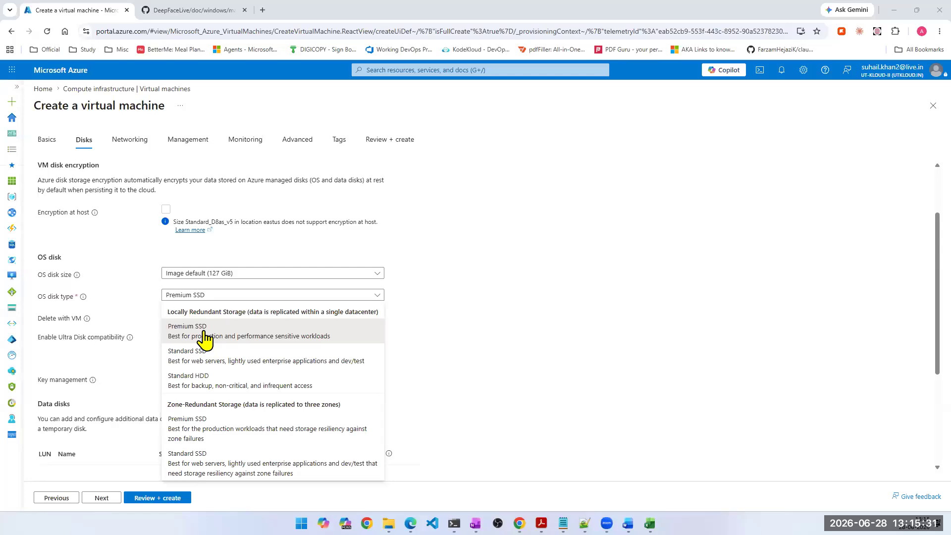
- Search the web for "hdd vs ssd" in a new browser tab
{"action": "left_click", "coordinate": [263, 11]}
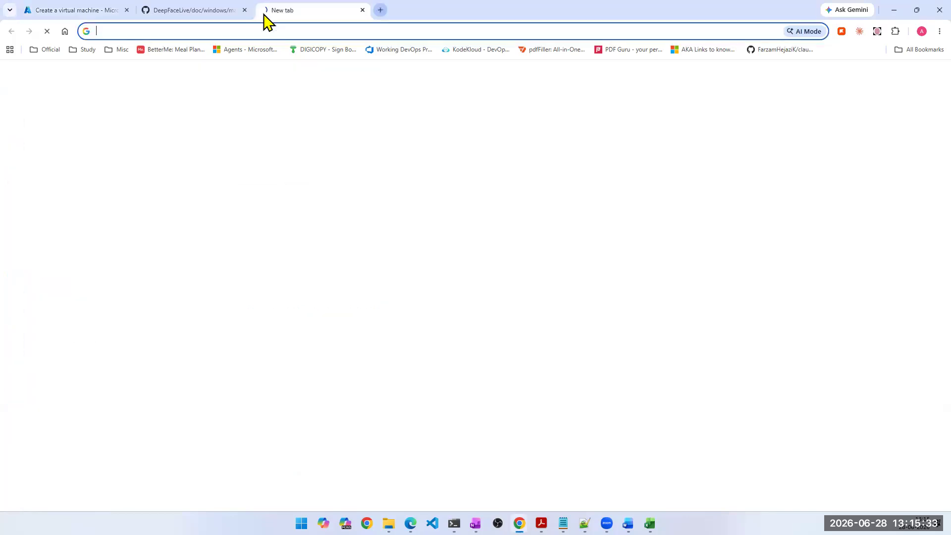
{"action": "type", "text": "h"}
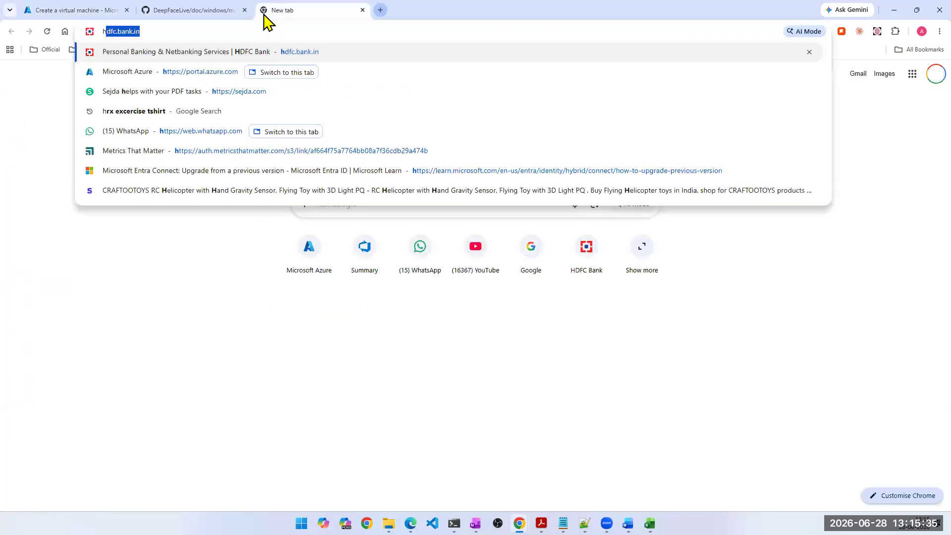
{"action": "type", "text": "dd vs s"}
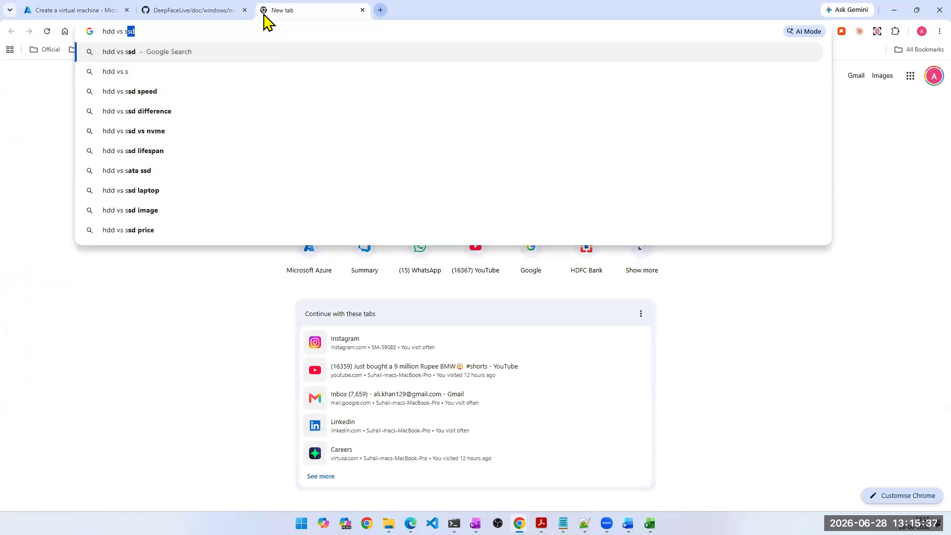
{"action": "type", "text": "sd"}
{"action": "key", "text": "Return"}
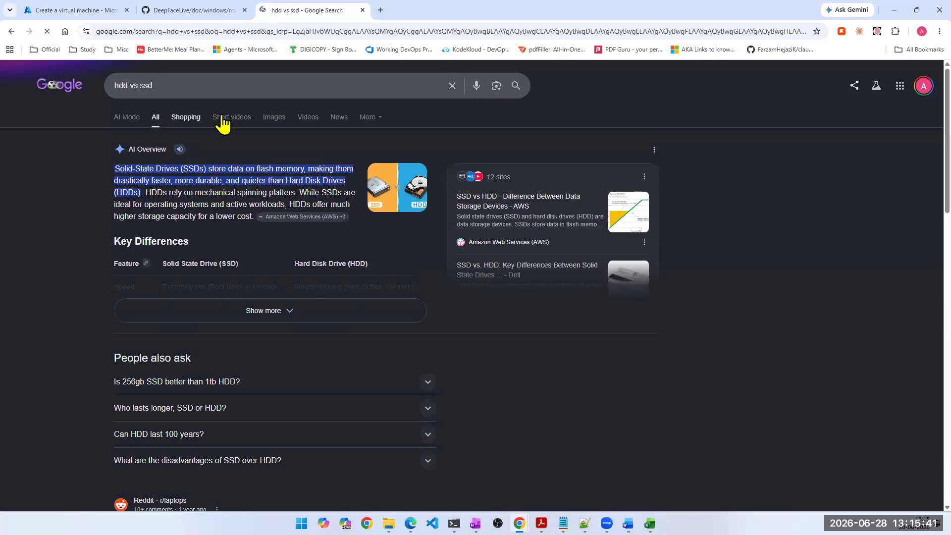
- Show the image results and open the Medium article behind the first labelled HDD and SSD diagram
{"action": "left_click", "coordinate": [271, 122]}
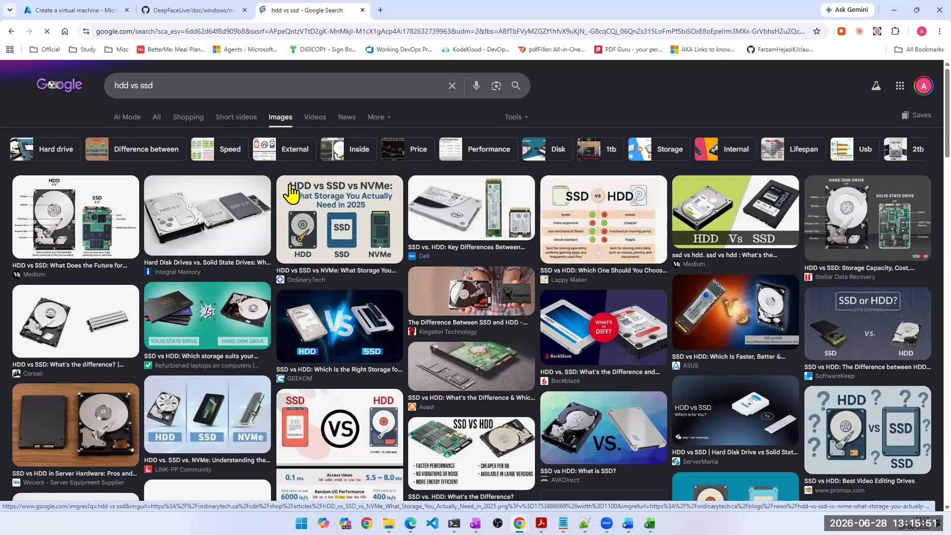
{"action": "left_click", "coordinate": [116, 218]}
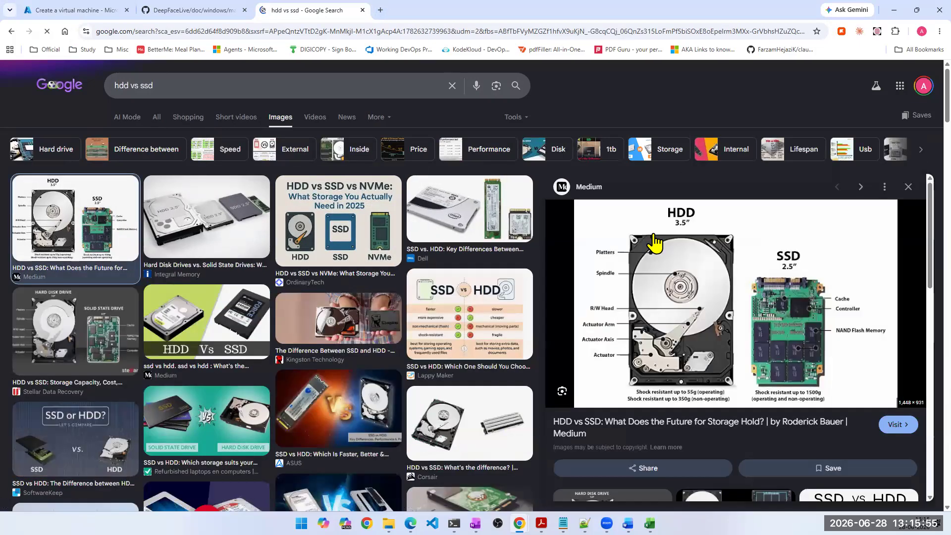
{"action": "left_click", "coordinate": [690, 320]}
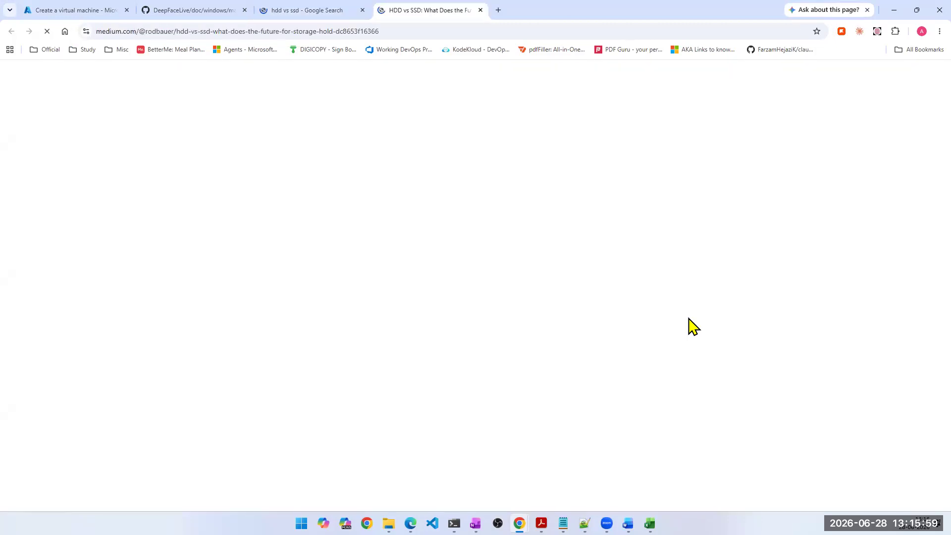
- Examine the labelled HDD and SSD diagram in the article, dismiss the pop-up over it, and return to the Azure virtual machine form
{"action": "scroll", "coordinate": [670, 352], "scroll_direction": "down", "scroll_amount": 10}
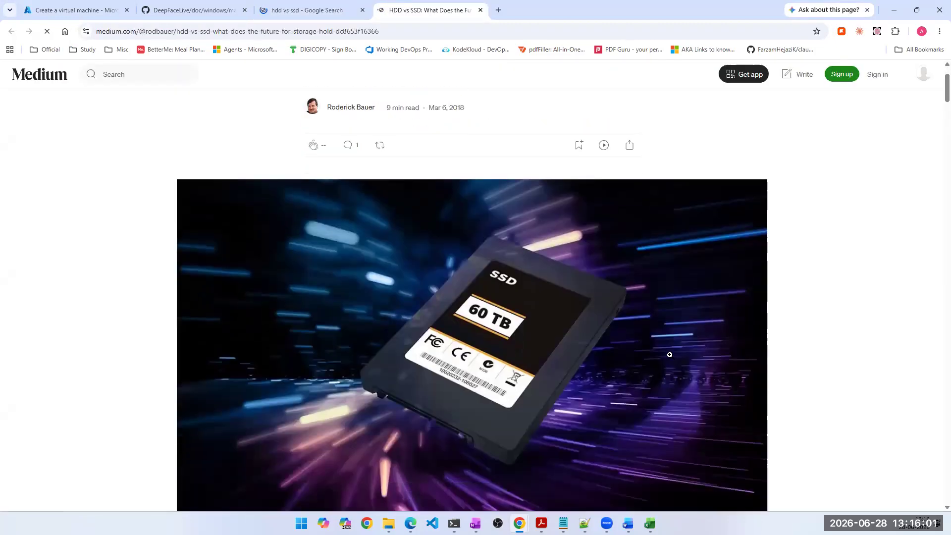
{"action": "scroll", "coordinate": [673, 397], "scroll_direction": "down", "scroll_amount": 5}
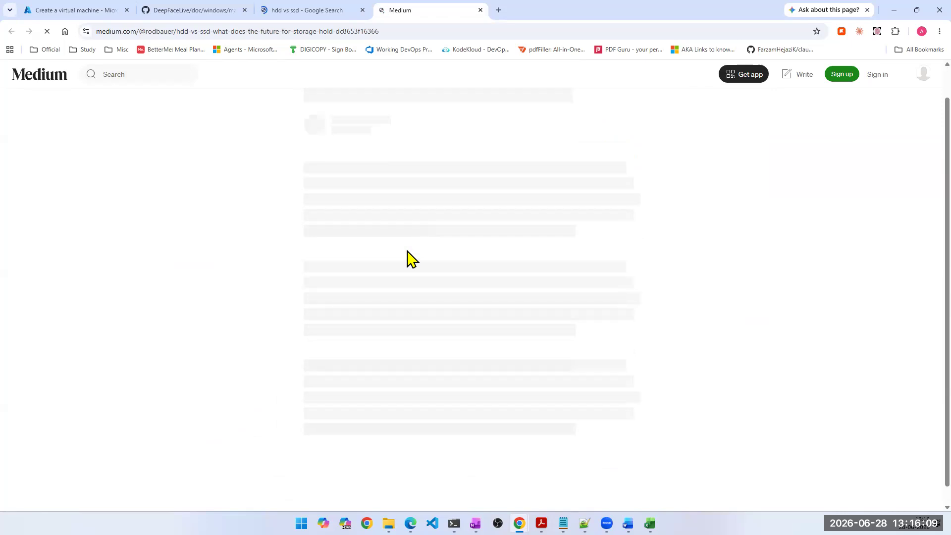
{"action": "scroll", "coordinate": [405, 316], "scroll_direction": "down", "scroll_amount": 1}
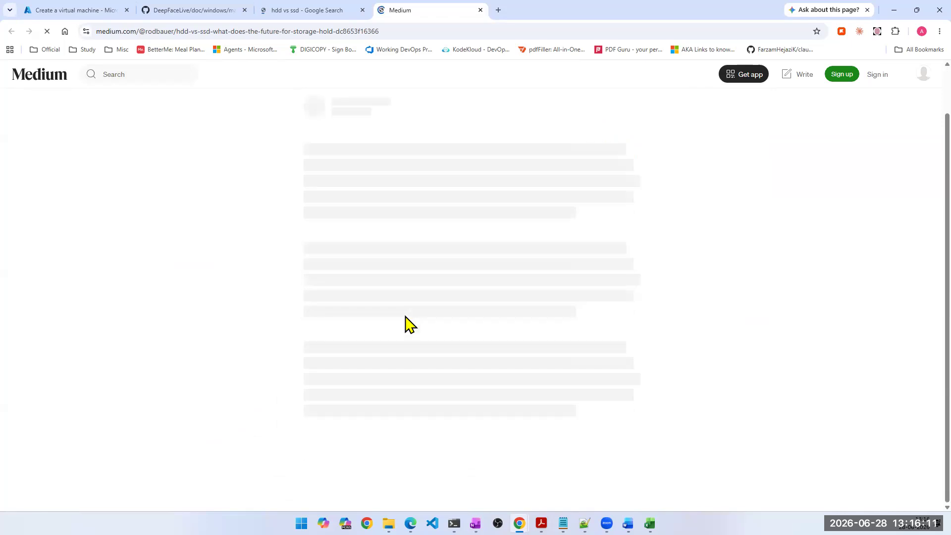
{"action": "scroll", "coordinate": [397, 347], "scroll_direction": "down", "scroll_amount": 1}
{"action": "scroll", "coordinate": [397, 347], "scroll_direction": "down", "scroll_amount": 15}
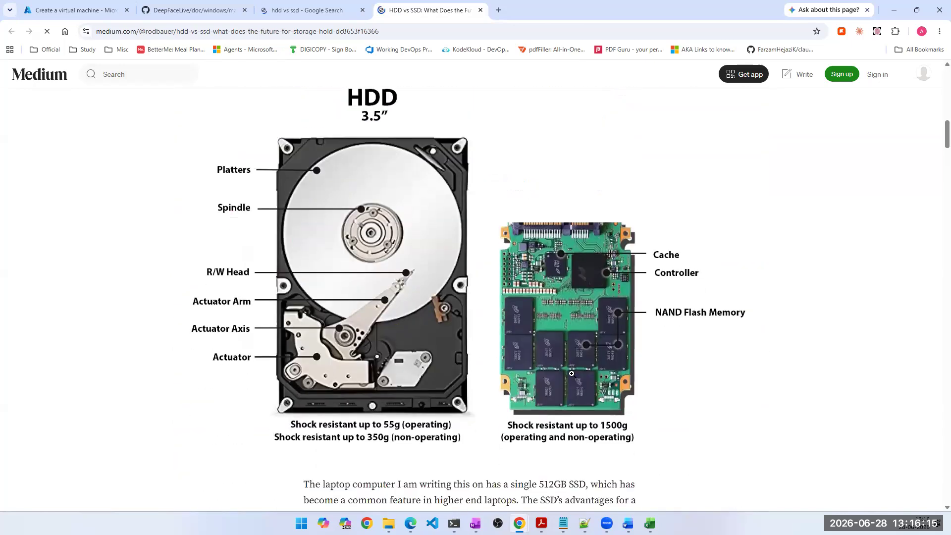
{"action": "left_click", "coordinate": [553, 419]}
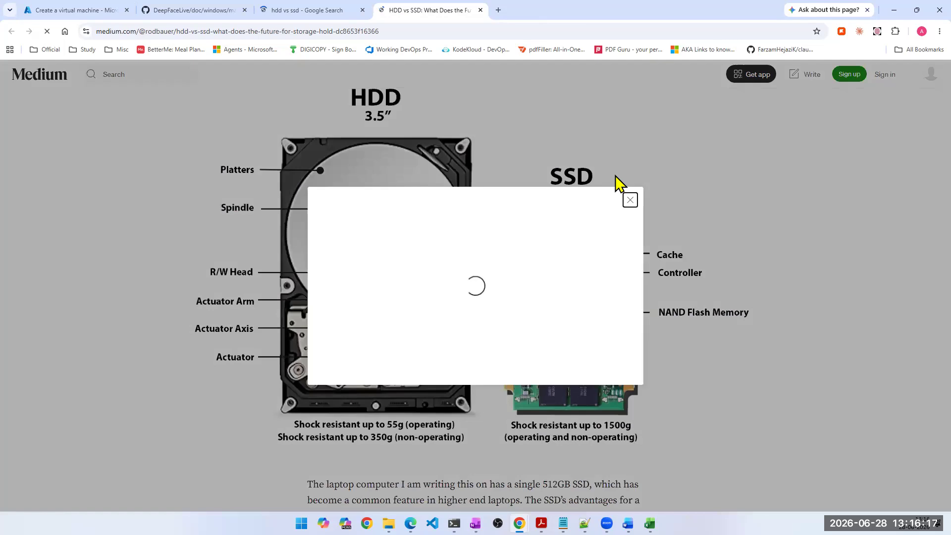
{"action": "left_click", "coordinate": [630, 131]}
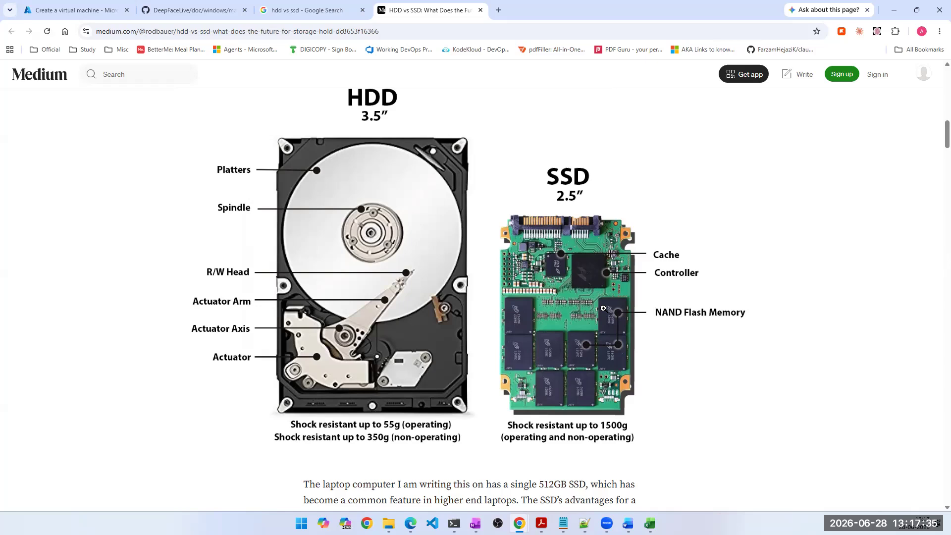
{"action": "scroll", "coordinate": [577, 306], "scroll_direction": "down", "scroll_amount": 3}
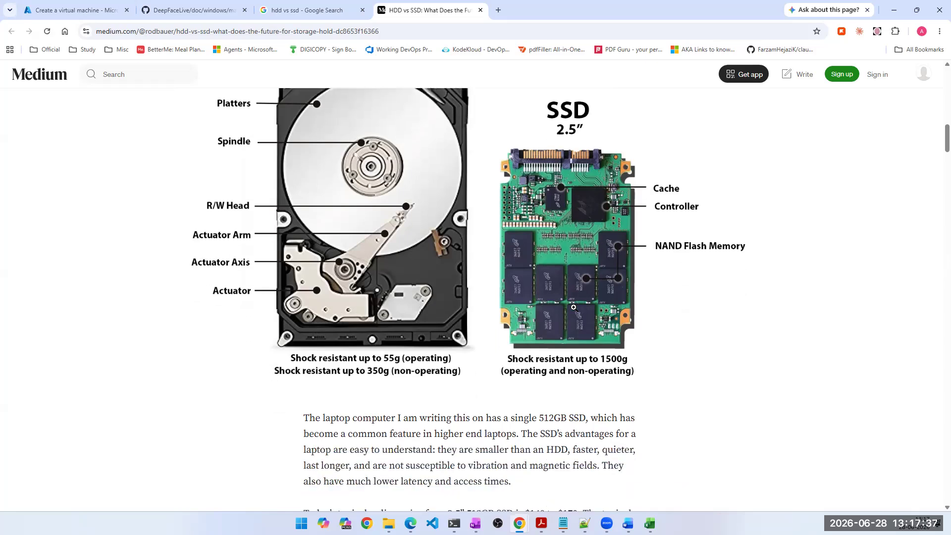
{"action": "scroll", "coordinate": [574, 303], "scroll_direction": "up", "scroll_amount": 2}
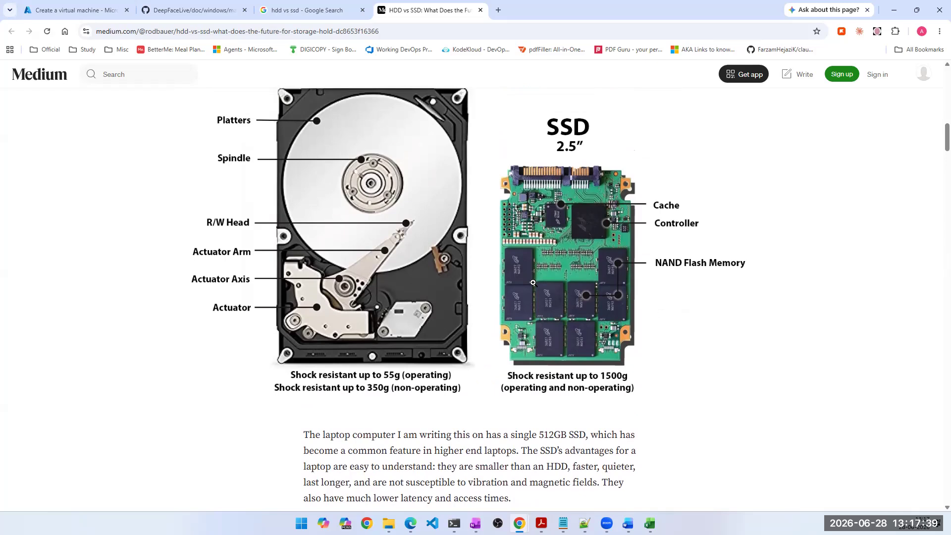
{"action": "scroll", "coordinate": [497, 313], "scroll_direction": "up", "scroll_amount": 1}
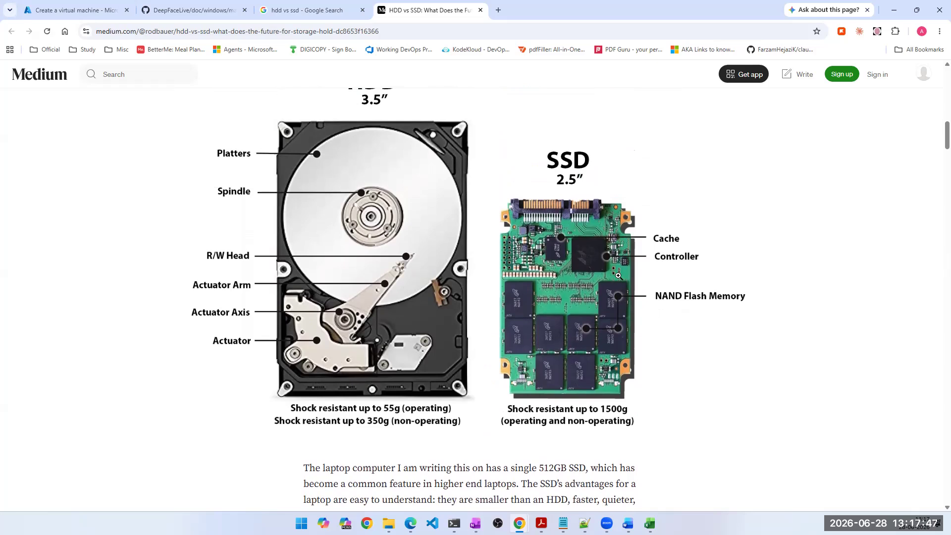
{"action": "scroll", "coordinate": [612, 240], "scroll_direction": "up", "scroll_amount": 1}
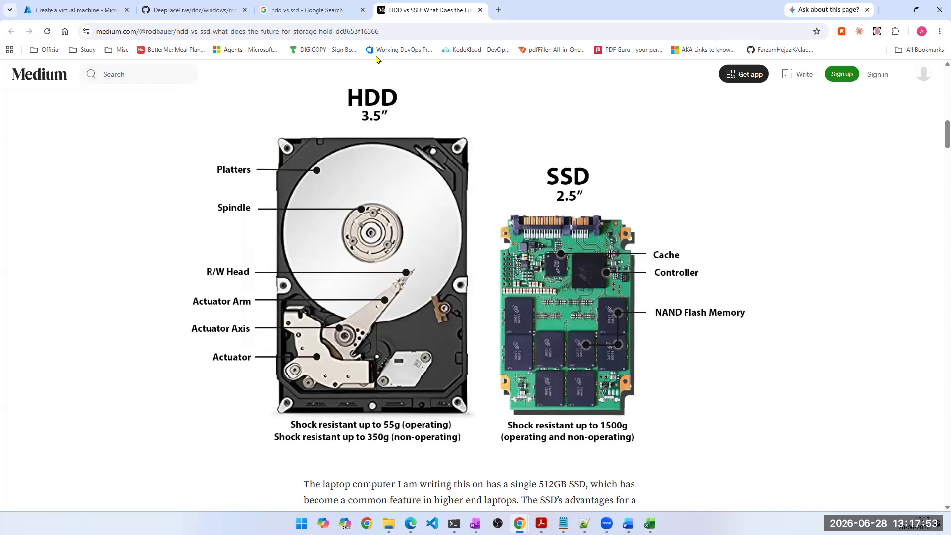
{"action": "left_click", "coordinate": [94, 9]}
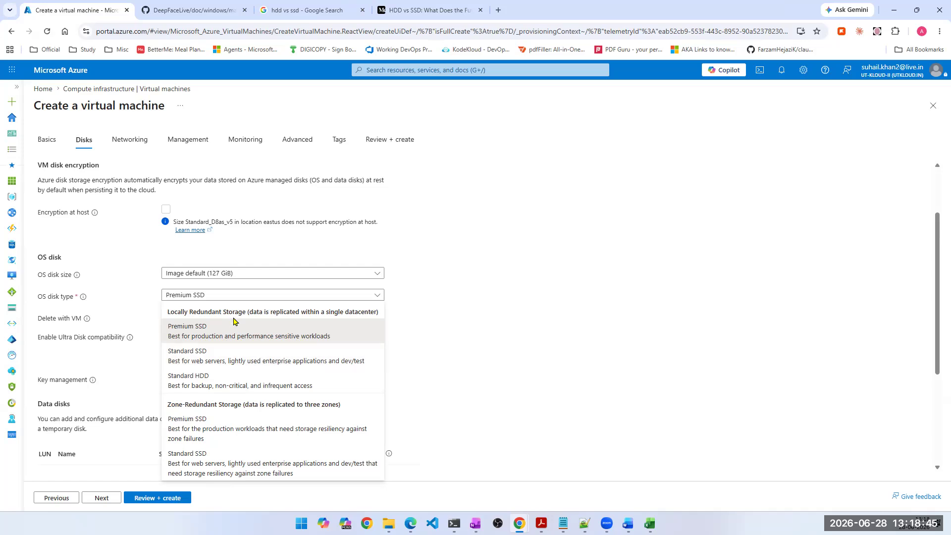
- Revisit the article's HDD and SSD diagram, return to the virtual machine form and keep Premium SSD as the OS disk type
{"action": "left_click", "coordinate": [420, 12]}
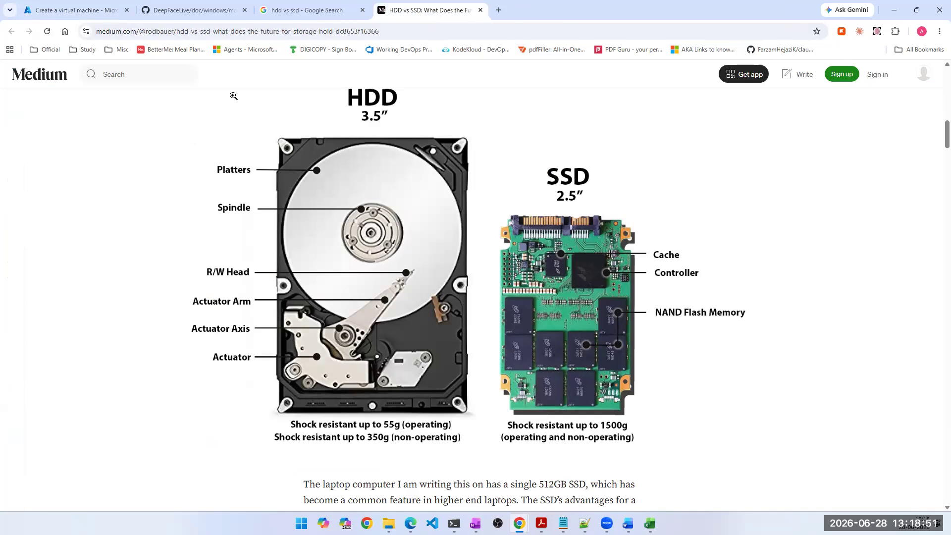
{"action": "left_click", "coordinate": [177, 13]}
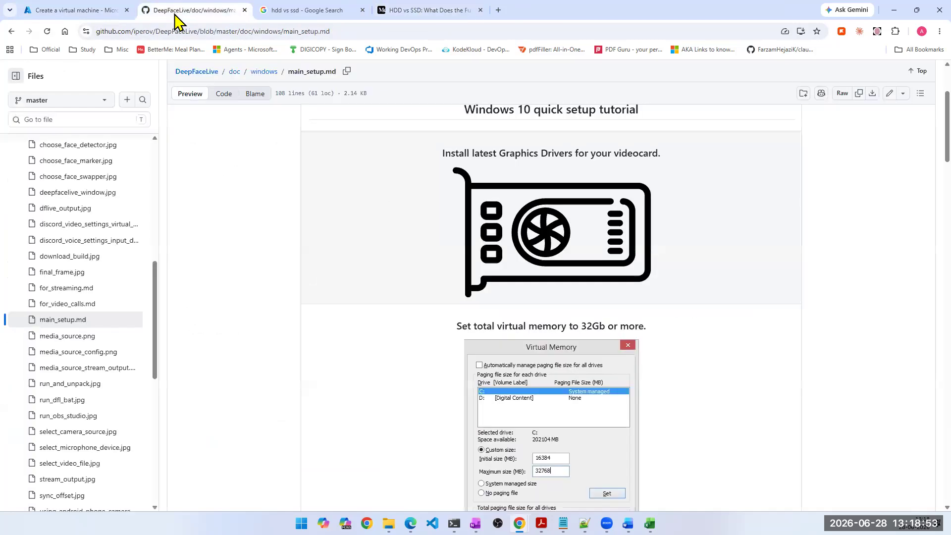
{"action": "left_click", "coordinate": [50, 11]}
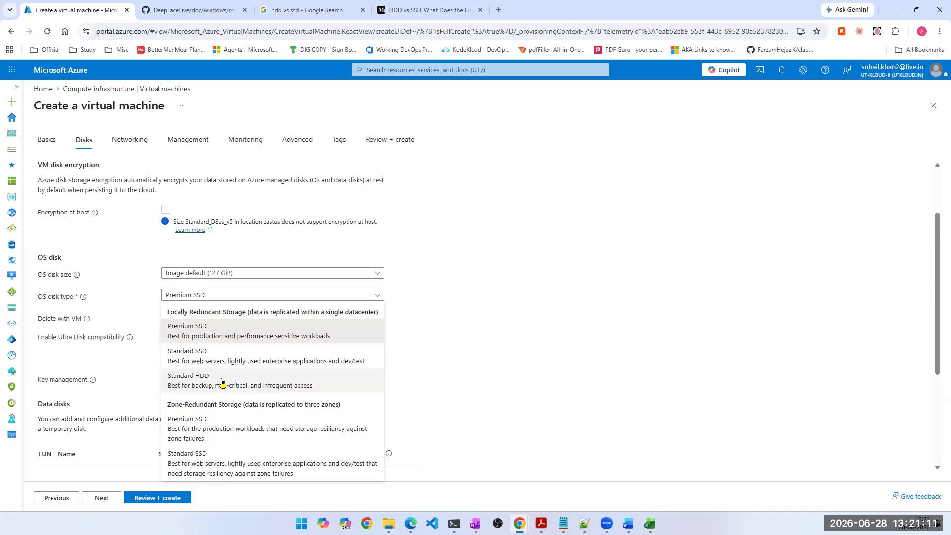
{"action": "left_click", "coordinate": [220, 340]}
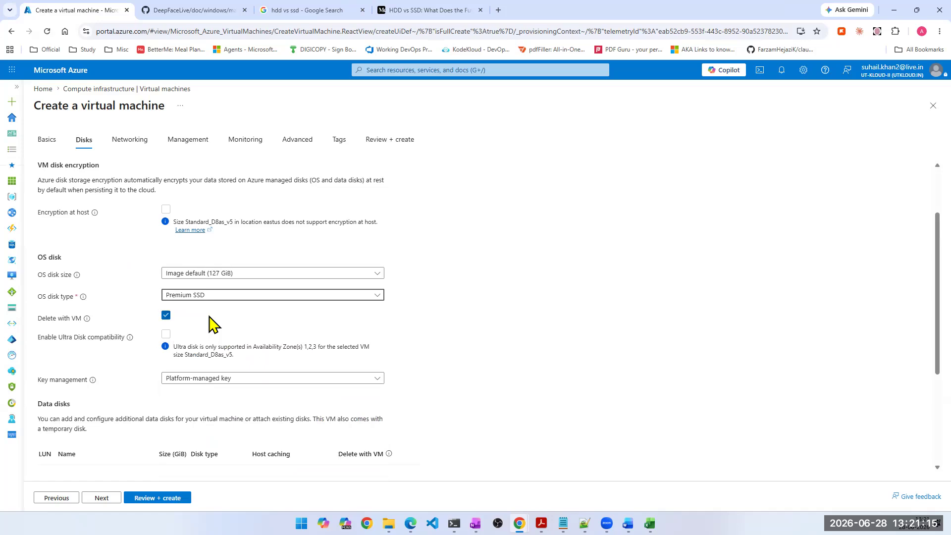
- Compare the available OS disk type options with the available OS disk sizes
{"action": "left_click", "coordinate": [227, 297]}
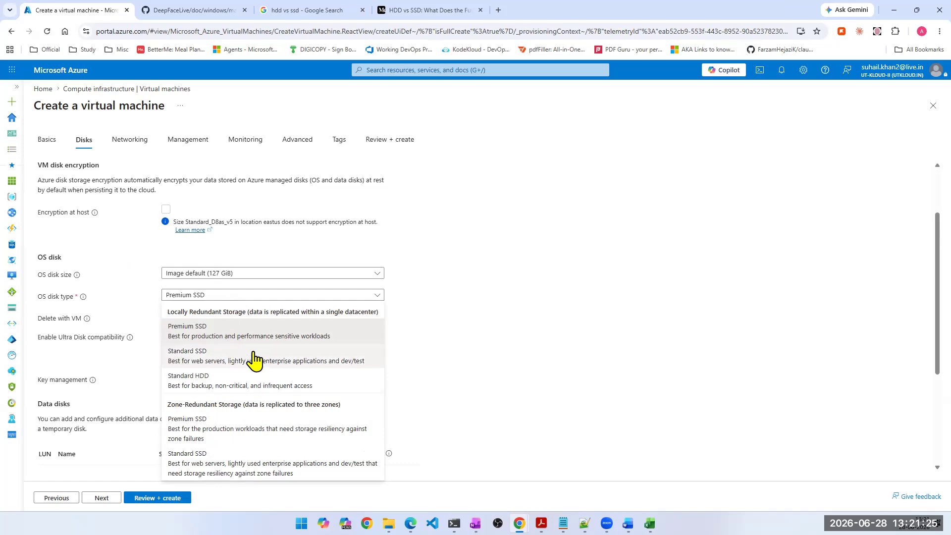
{"action": "left_click", "coordinate": [241, 279]}
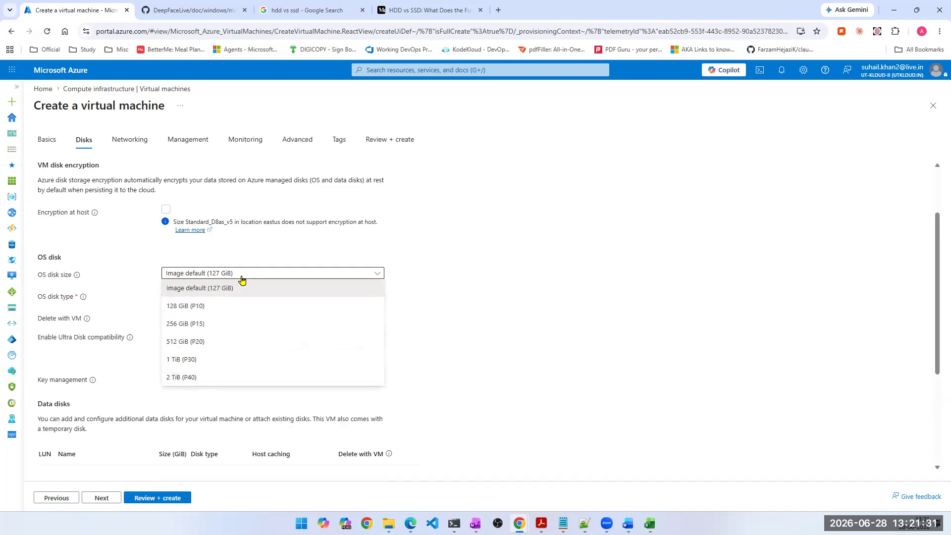
{"action": "left_click", "coordinate": [563, 306]}
{"action": "left_click", "coordinate": [206, 298]}
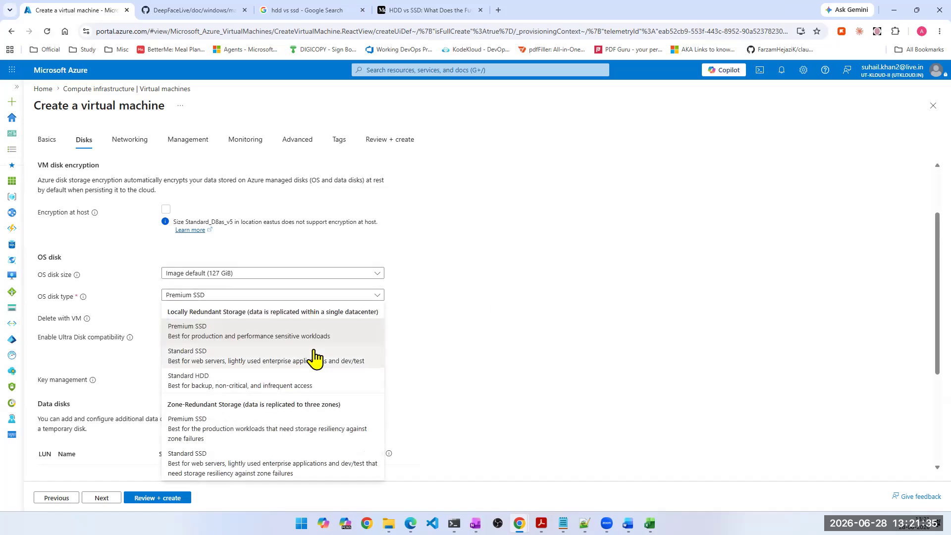
- Try the Standard HDD OS disk type with a size of 256 GiB and also with 512 GiB
{"action": "left_click", "coordinate": [217, 273]}
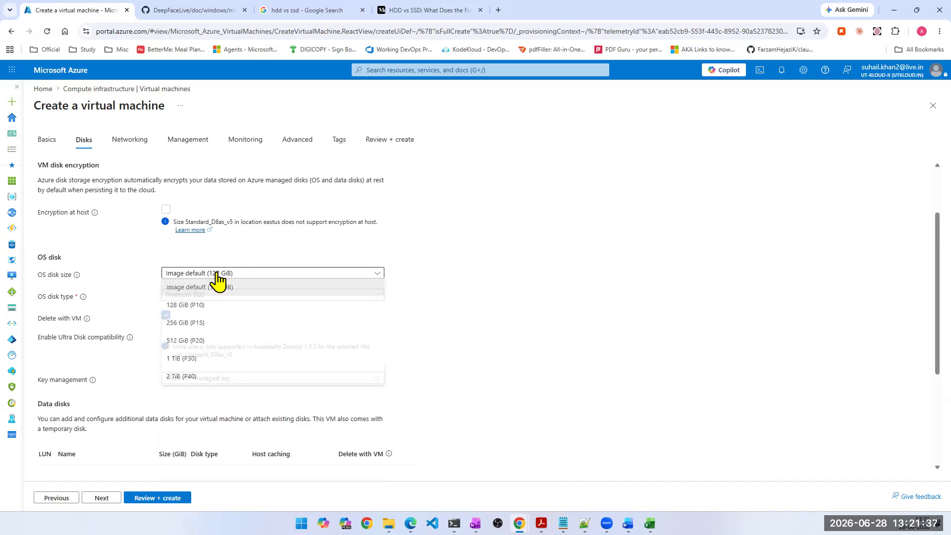
{"action": "left_click", "coordinate": [219, 323]}
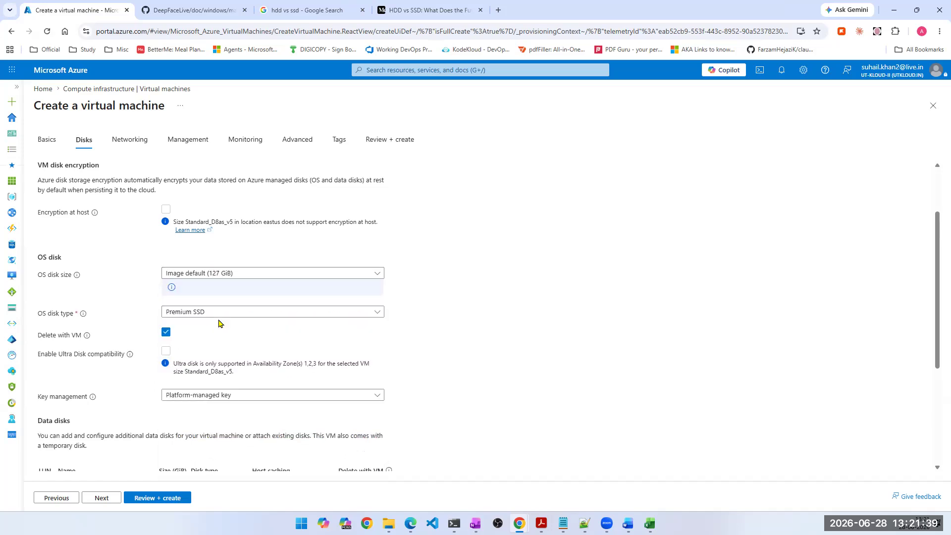
{"action": "left_click", "coordinate": [222, 328]}
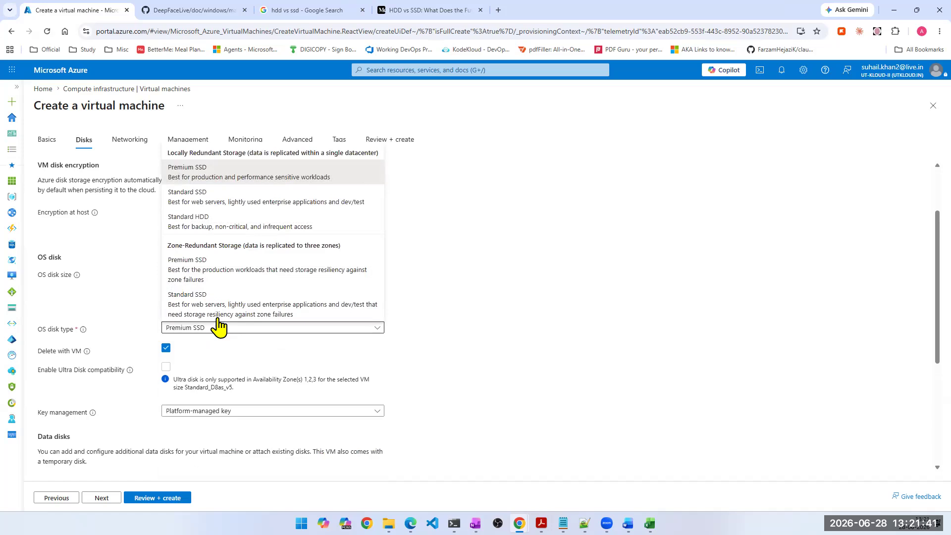
{"action": "left_click", "coordinate": [197, 221]}
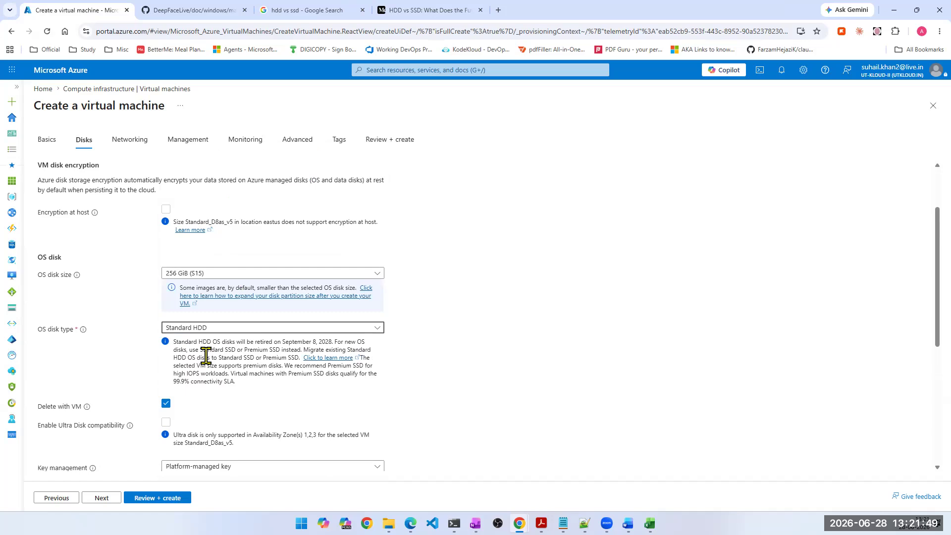
{"action": "left_click", "coordinate": [232, 274]}
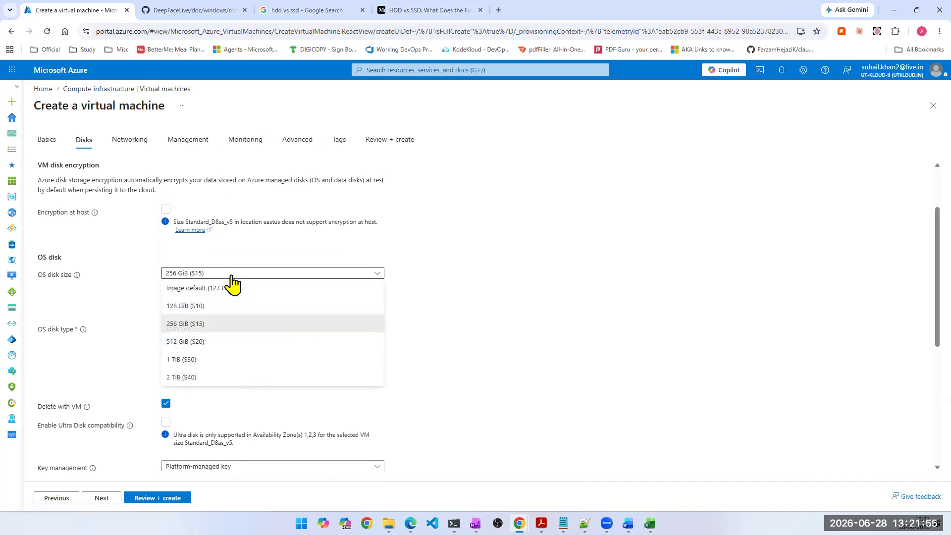
{"action": "left_click", "coordinate": [198, 341]}
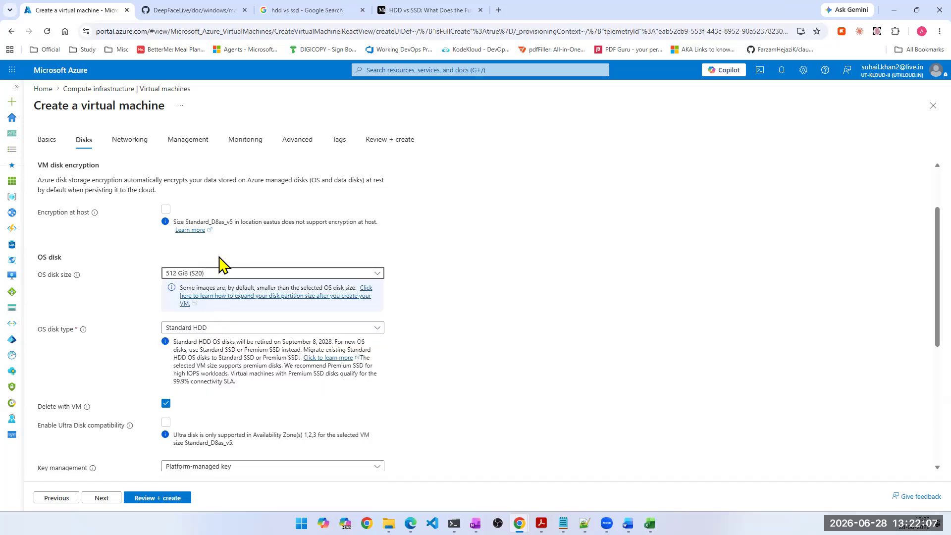
- Set the OS disk size to 128 GiB and the OS disk type to locally redundant Premium SSD
{"action": "left_click", "coordinate": [249, 276]}
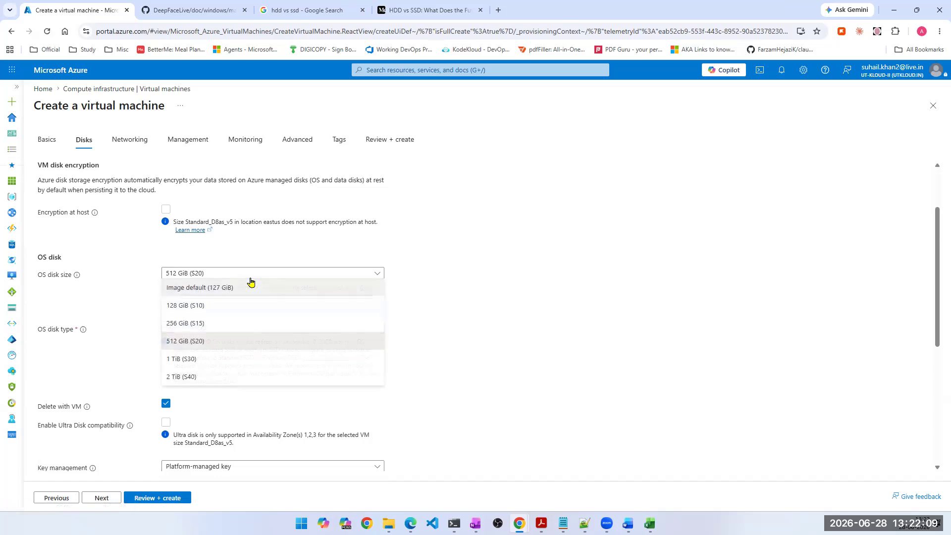
{"action": "left_click", "coordinate": [196, 305]}
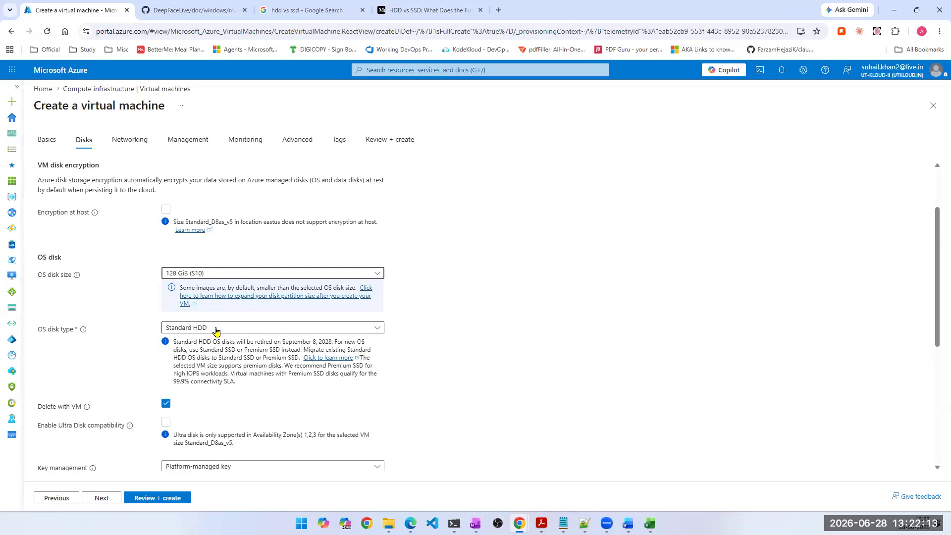
{"action": "left_click", "coordinate": [216, 331]}
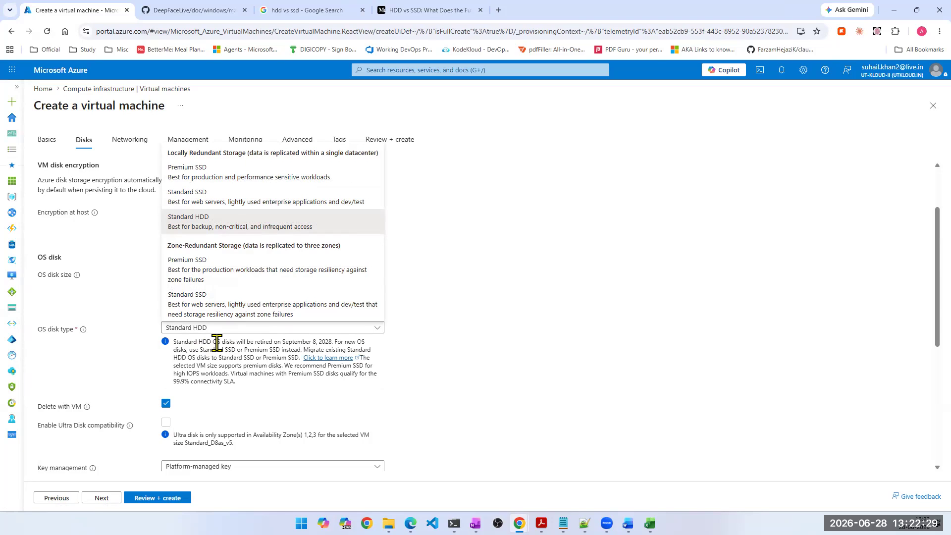
{"action": "left_click", "coordinate": [194, 171]}
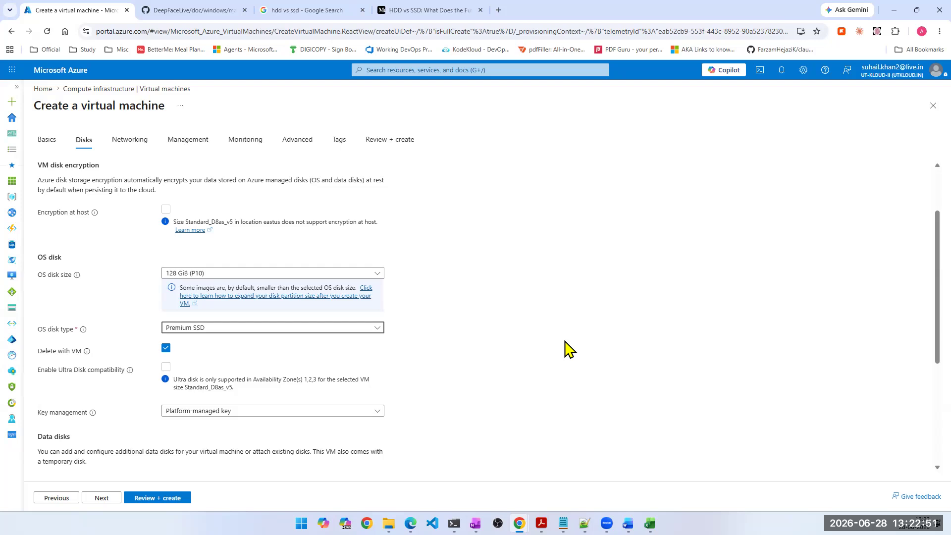
- Review the remaining disk settings, from Delete with VM and key management to data disks and the ephemeral OS disk
{"action": "scroll", "coordinate": [551, 335], "scroll_direction": "down", "scroll_amount": 1}
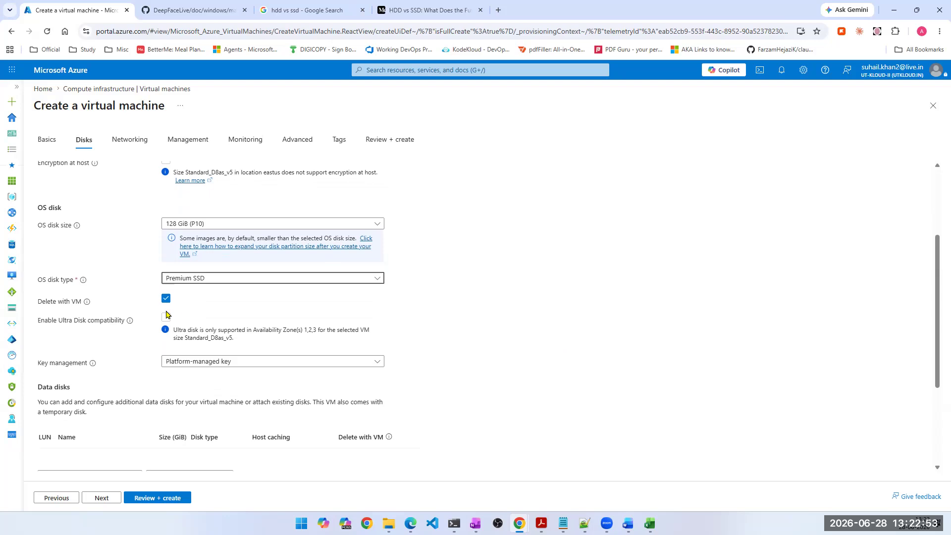
{"action": "scroll", "coordinate": [177, 311], "scroll_direction": "down", "scroll_amount": 3}
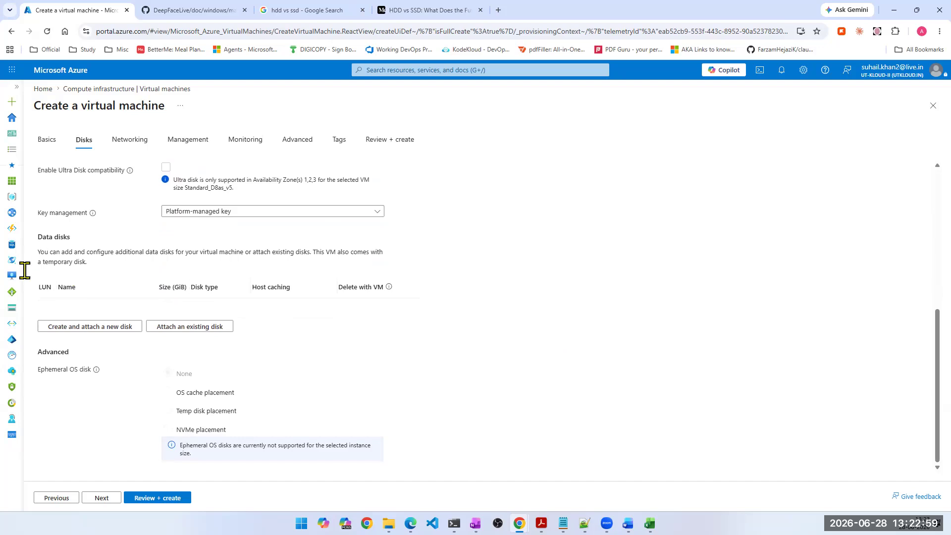
{"action": "scroll", "coordinate": [96, 295], "scroll_direction": "up", "scroll_amount": 2}
{"action": "scroll", "coordinate": [95, 295], "scroll_direction": "up", "scroll_amount": 2}
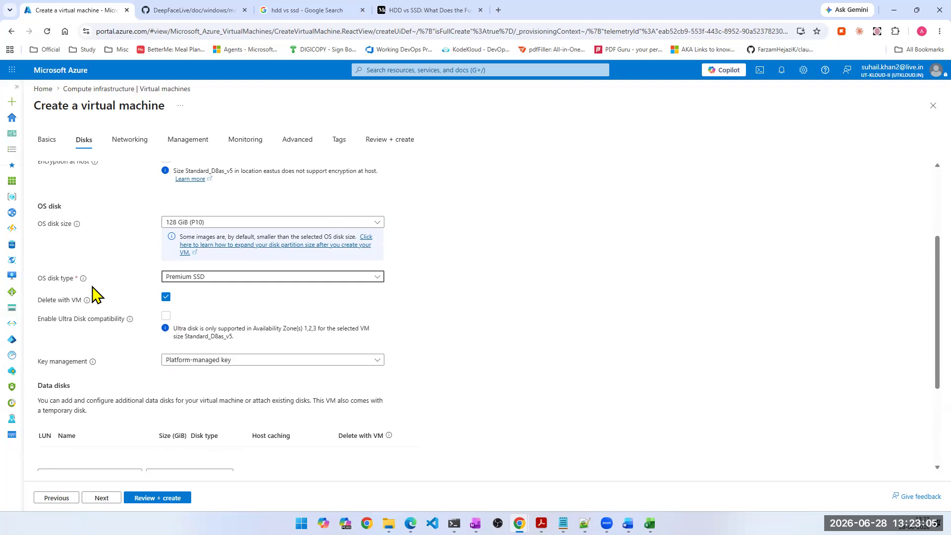
{"action": "scroll", "coordinate": [123, 297], "scroll_direction": "down", "scroll_amount": 3}
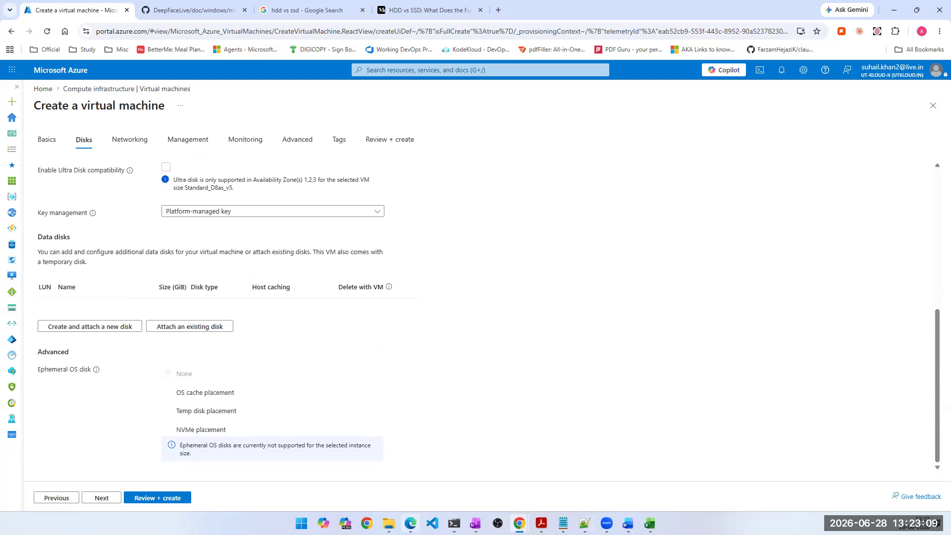
- Show the local drives under This PC in File Explorer and bring up PowerShell in front with a cleared screen
{"action": "left_click", "coordinate": [389, 524]}
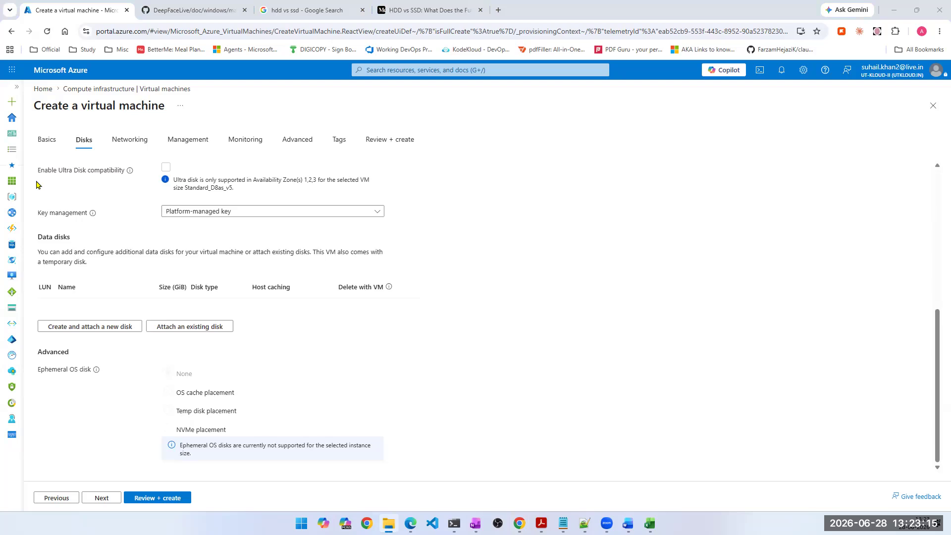
{"action": "key", "text": "alt+Tab"}
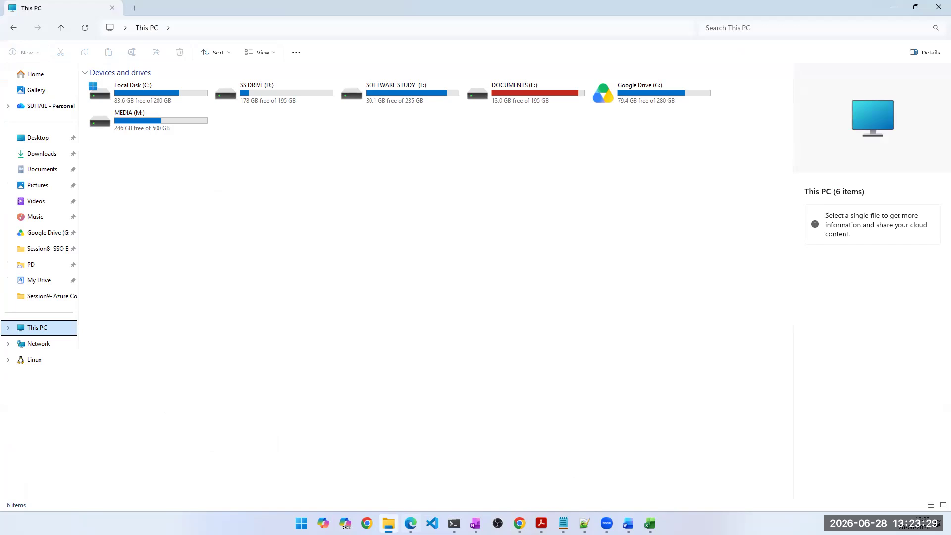
{"action": "left_click", "coordinate": [455, 523]}
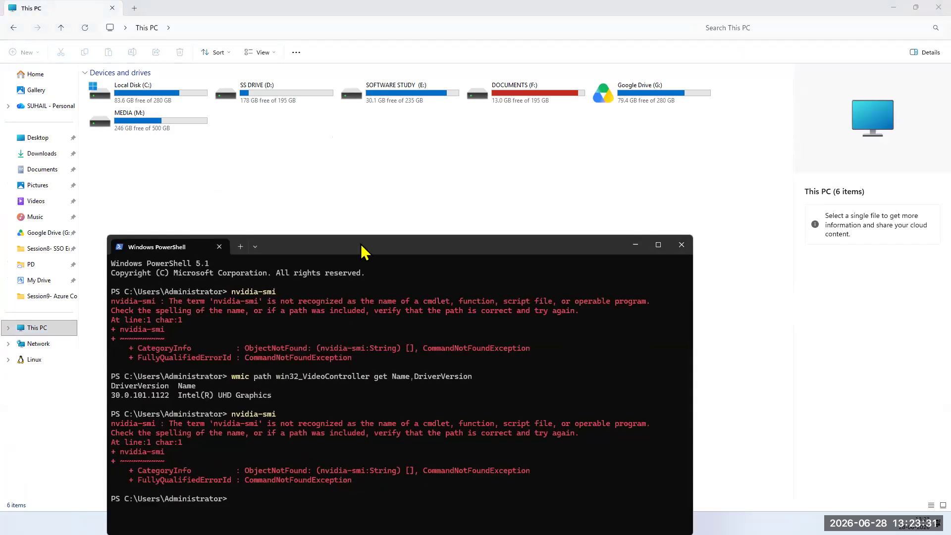
{"action": "left_click_drag", "start_coordinate": [375, 252], "coordinate": [402, 187]}
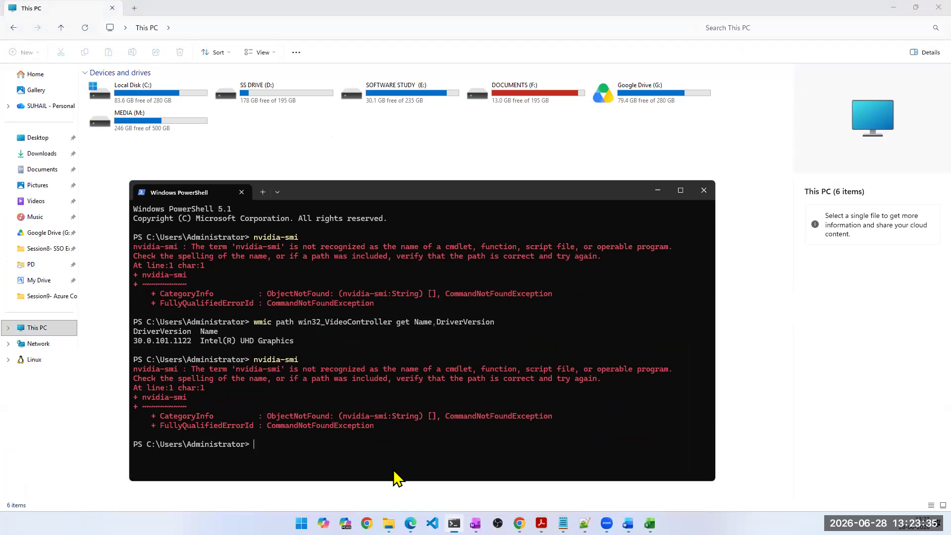
{"action": "type", "text": "cls"}
{"action": "key", "text": "Return"}
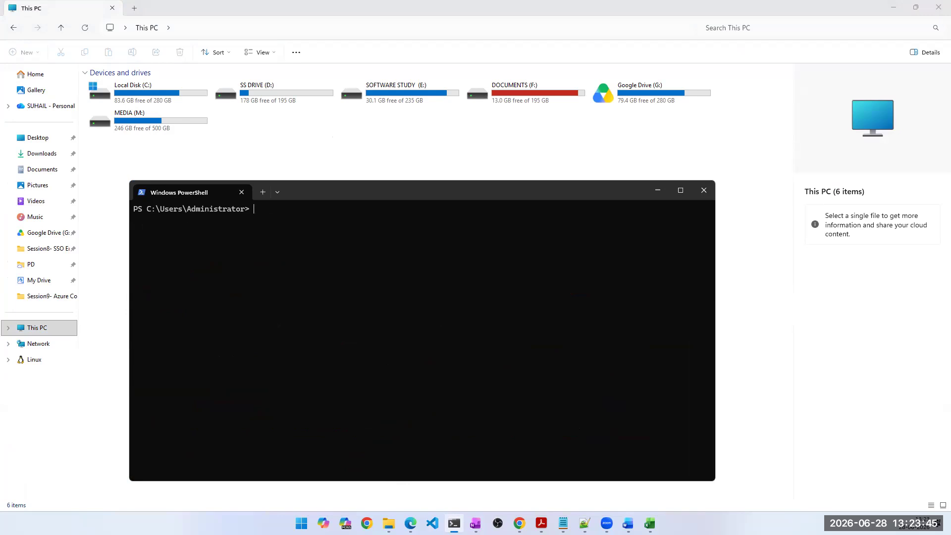
- Run diskpart from PowerShell and move its window so that both consoles are accessible
{"action": "type", "text": "diskpart"}
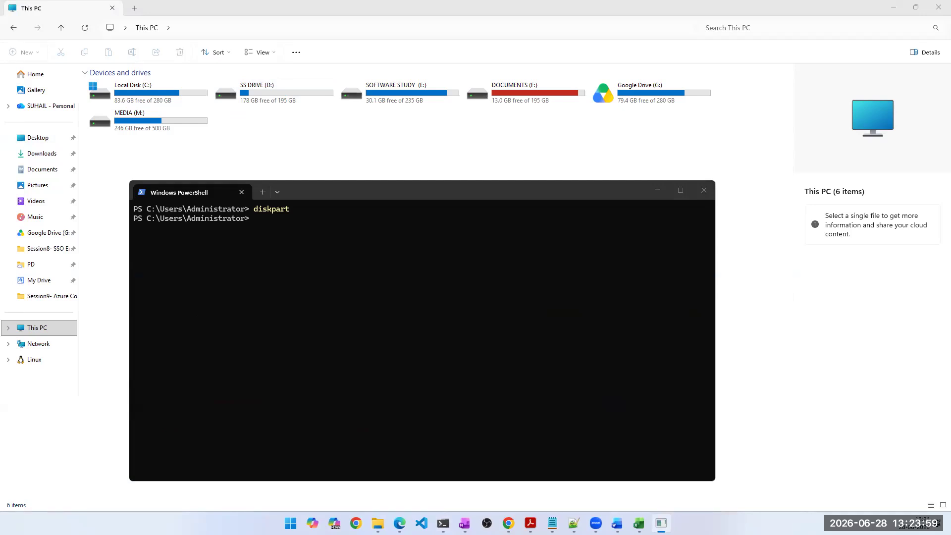
{"action": "left_click_drag", "start_coordinate": [17, 208], "coordinate": [623, 252]}
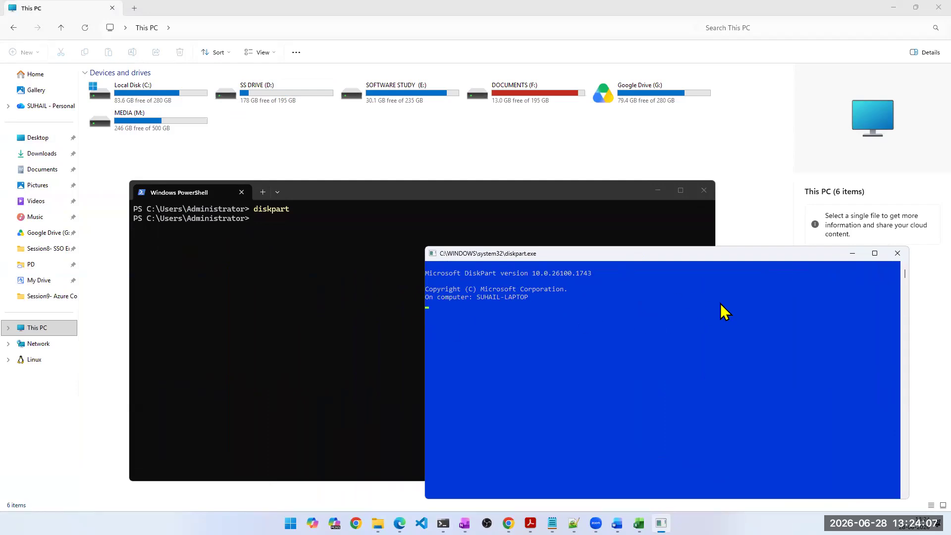
- Launch Disk Management from PowerShell with the diskmgmt.msc command
{"action": "left_click", "coordinate": [323, 243]}
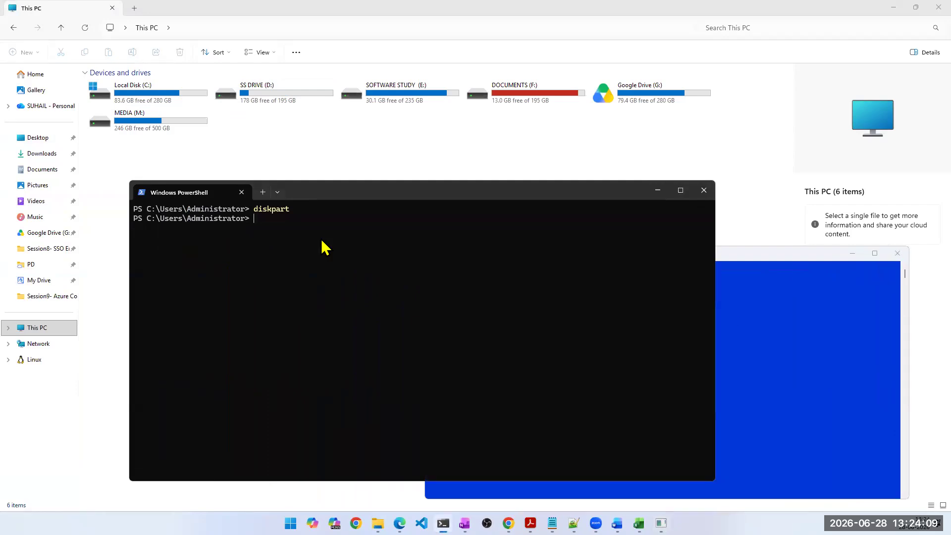
{"action": "type", "text": "diskmgmt.msc"}
{"action": "key", "text": "Return"}
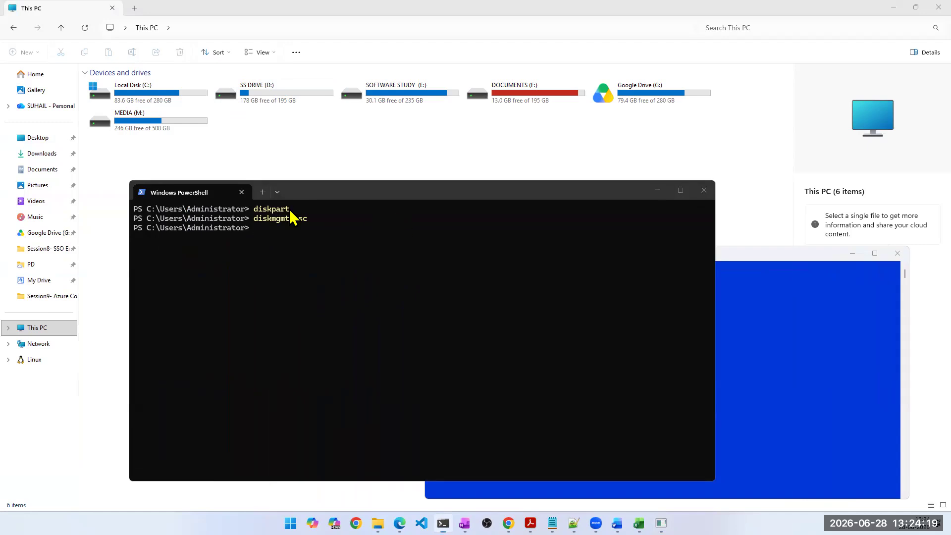
- List the computer's physical disks in DiskPart with "lis disk" and highlight the resulting disk rows
{"action": "left_click", "coordinate": [850, 397]}
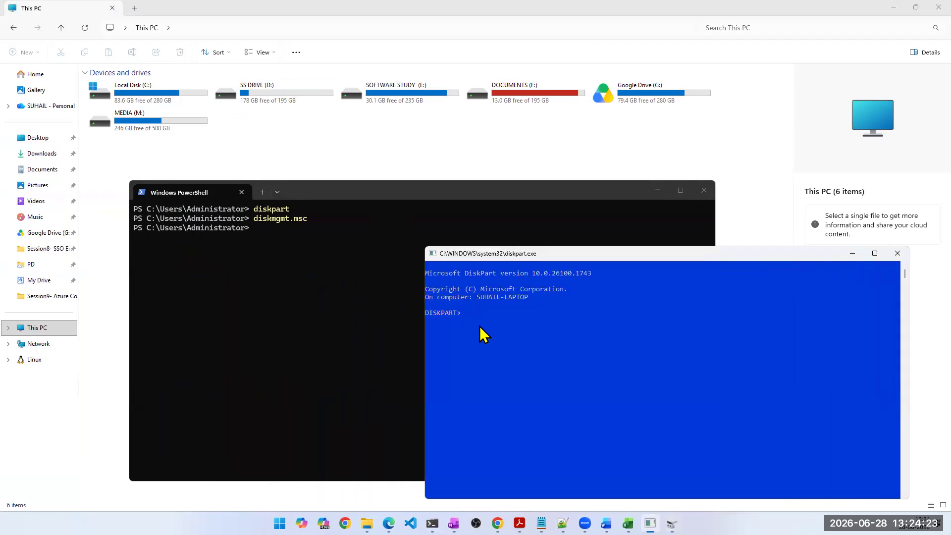
{"action": "type", "text": "lis disk"}
{"action": "key", "text": "Return"}
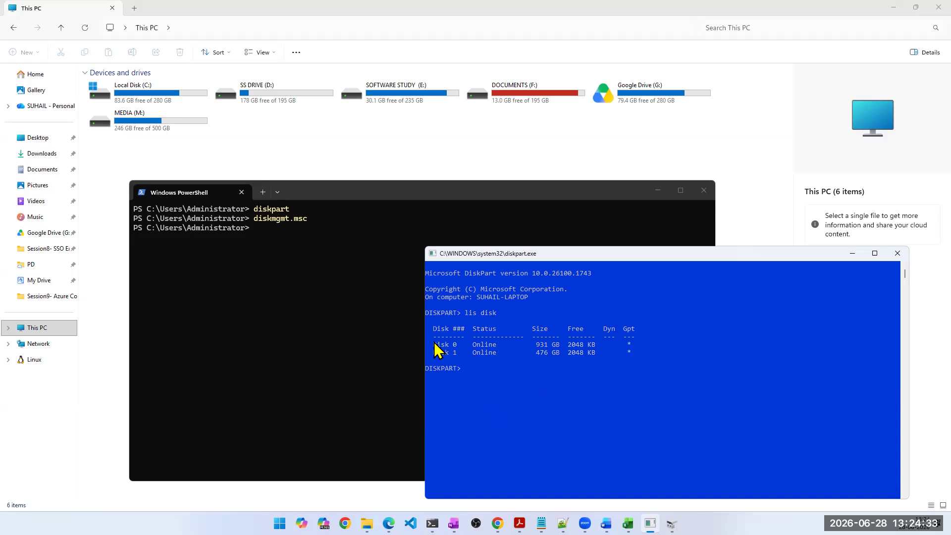
{"action": "left_click_drag", "start_coordinate": [430, 345], "coordinate": [694, 364]}
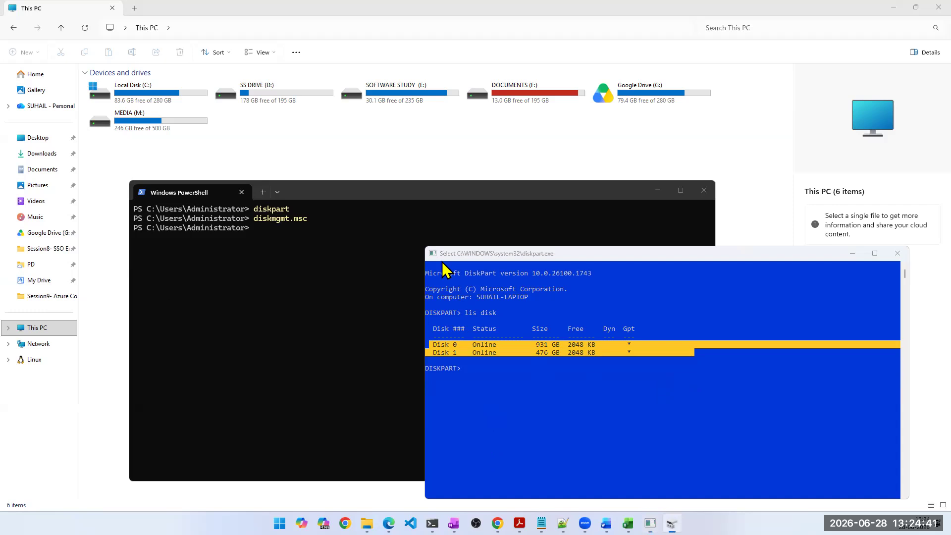
- Examine the disks and their partitions in Disk Management, selecting Disk 0
{"action": "double_click", "coordinate": [524, 199]}
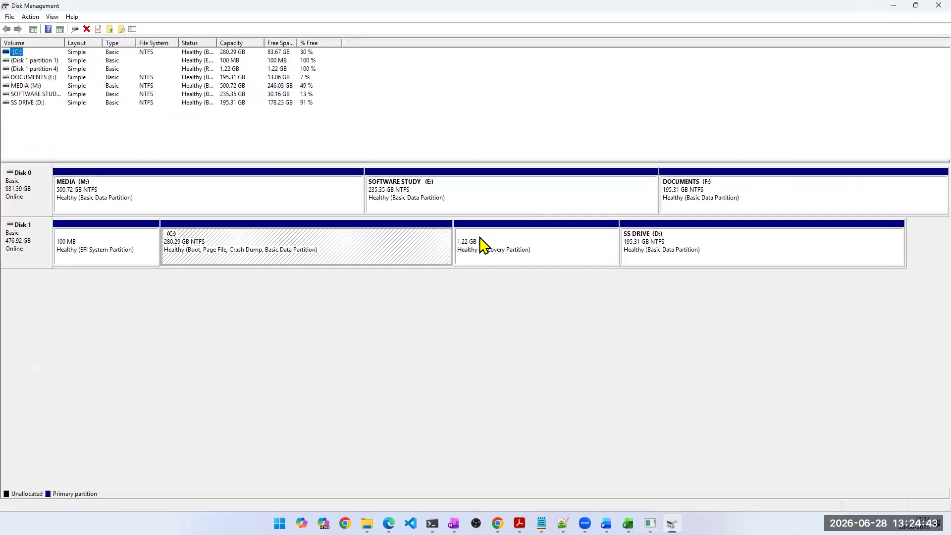
{"action": "left_click", "coordinate": [18, 195]}
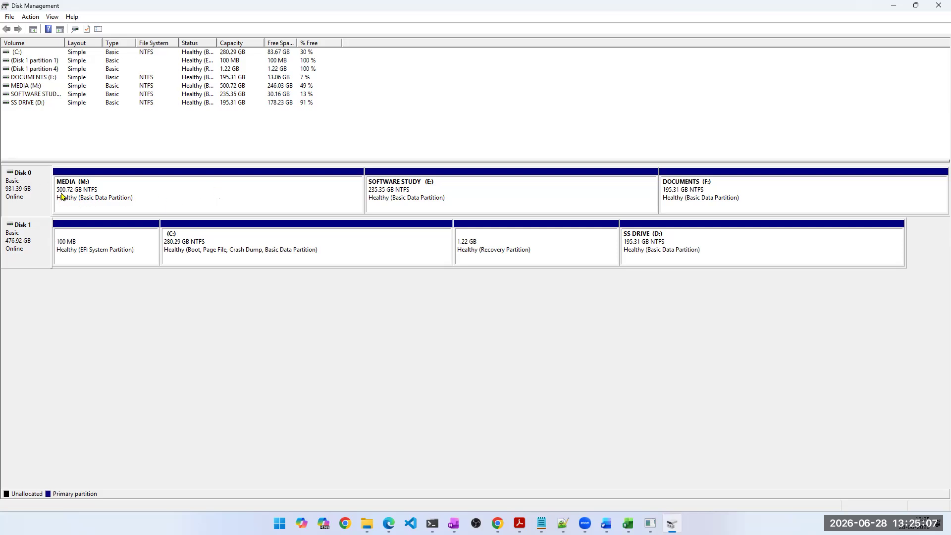
- Examine how Disk 0 and Disk 1 are partitioned, selecting each disk and the MEDIA (M:), SOFTWARE STUDY (E:) and DOCUMENTS (F:) partitions
{"action": "left_click", "coordinate": [37, 236]}
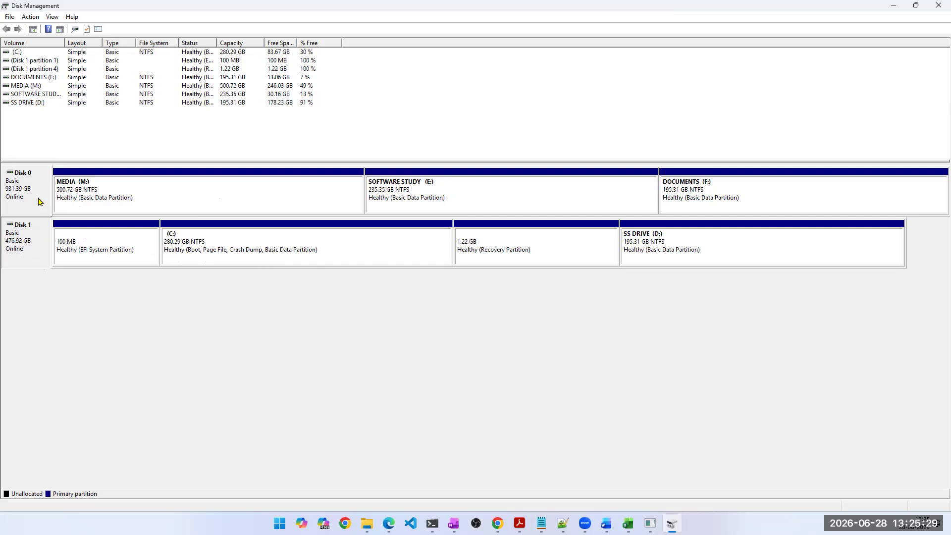
{"action": "left_click", "coordinate": [140, 208]}
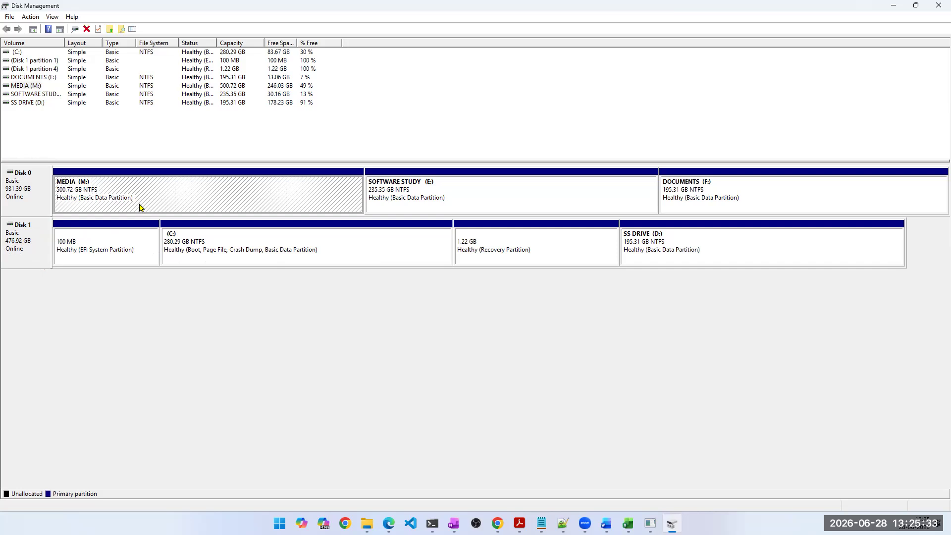
{"action": "left_click", "coordinate": [431, 201]}
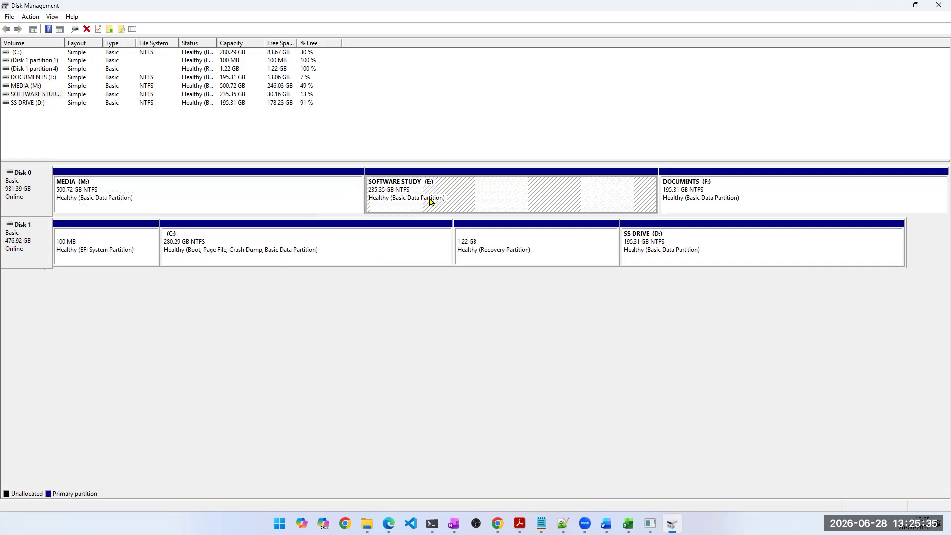
{"action": "left_click", "coordinate": [785, 194]}
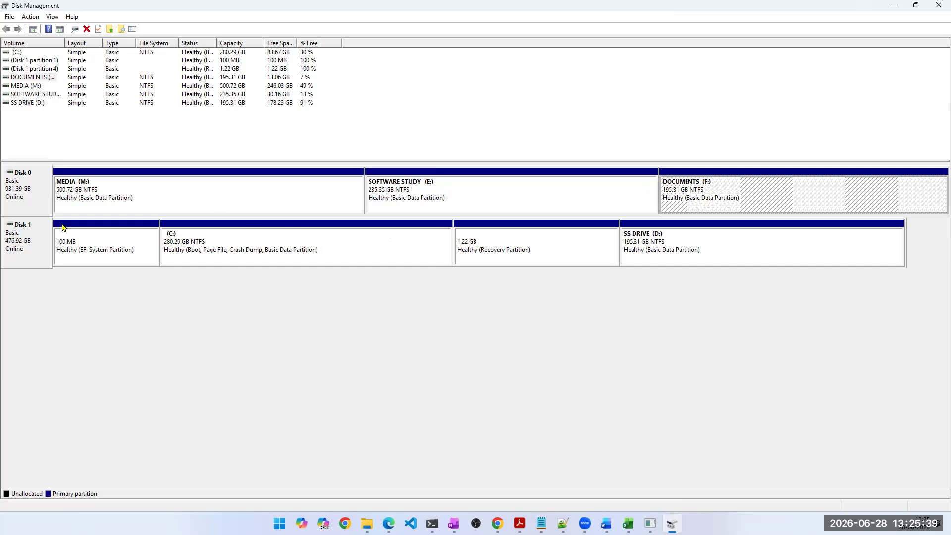
{"action": "left_click", "coordinate": [32, 206]}
{"action": "left_click", "coordinate": [120, 201]}
{"action": "left_click", "coordinate": [459, 201]}
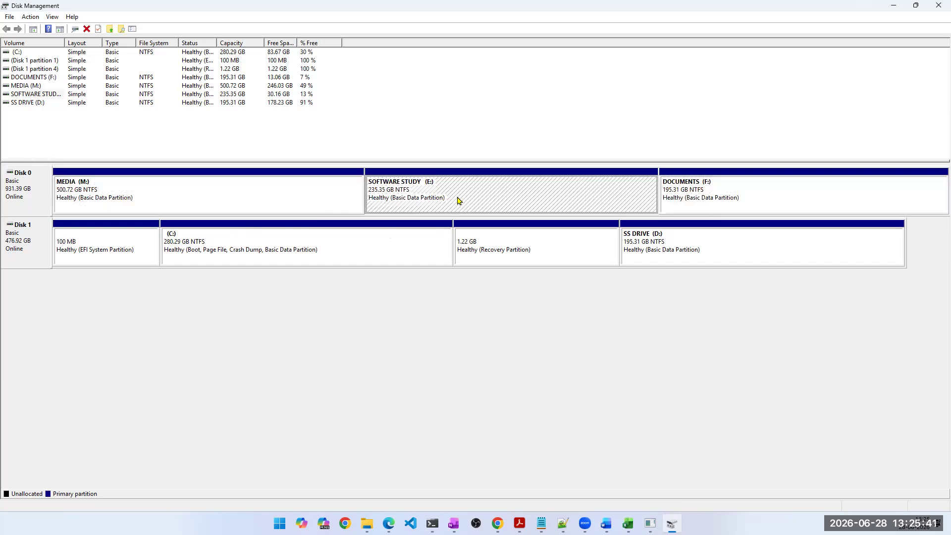
{"action": "left_click", "coordinate": [695, 204]}
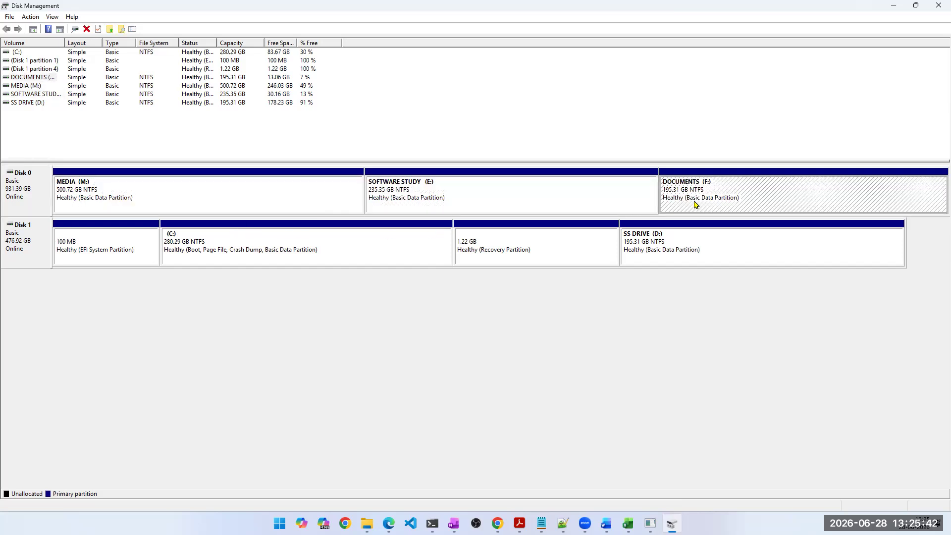
{"action": "left_click", "coordinate": [27, 197]}
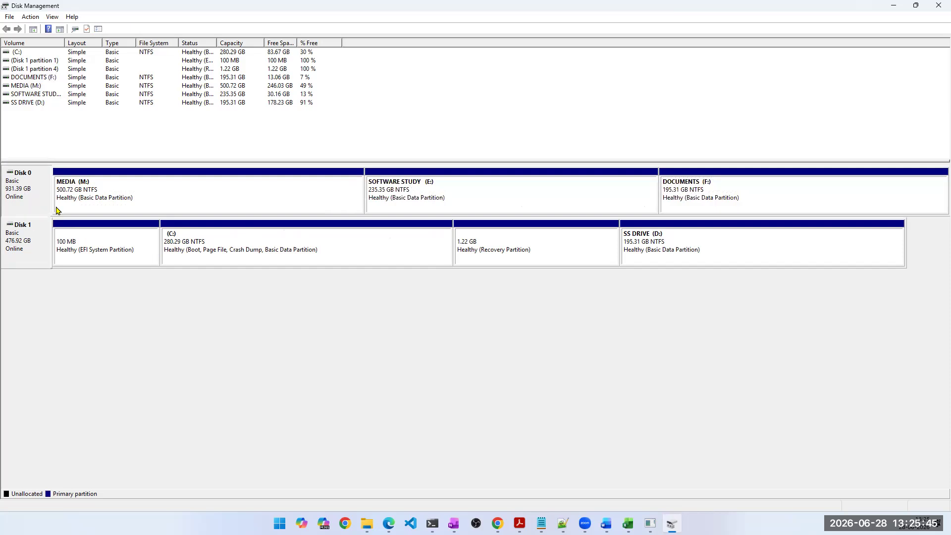
{"action": "left_click", "coordinate": [102, 200]}
{"action": "left_click", "coordinate": [508, 201]}
{"action": "left_click", "coordinate": [724, 199]}
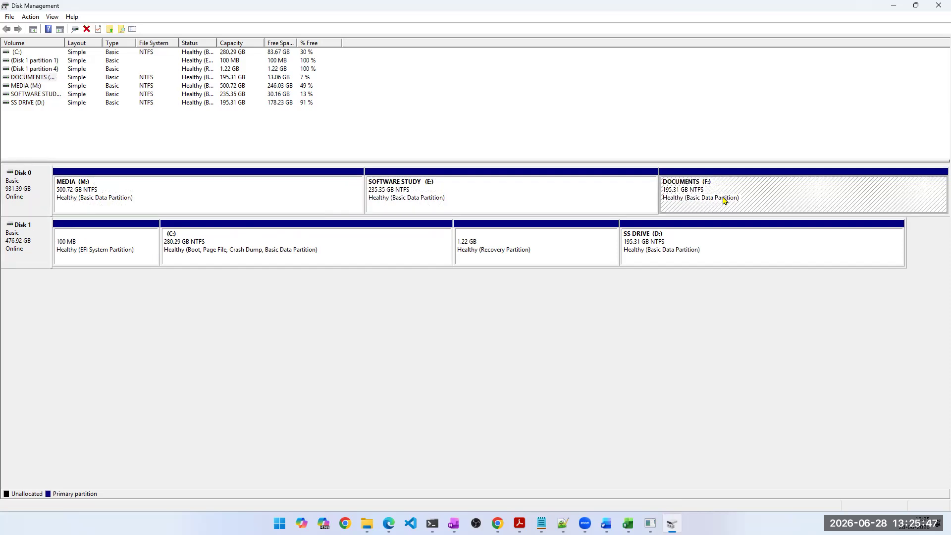
{"action": "left_click", "coordinate": [230, 212]}
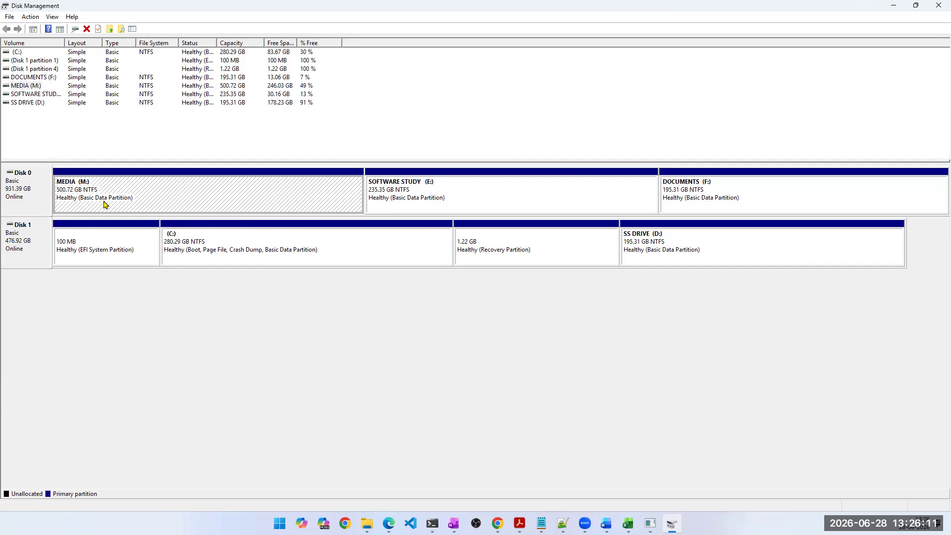
{"action": "left_click", "coordinate": [31, 237]}
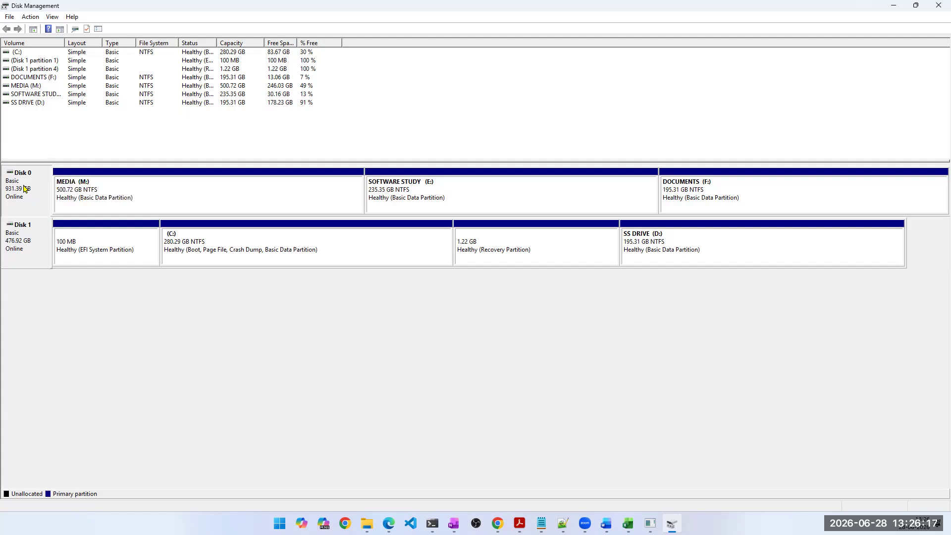
- Close Disk Management, the DiskPart and PowerShell consoles, and File Explorer to return to the virtual machine form
{"action": "left_click", "coordinate": [938, 6]}
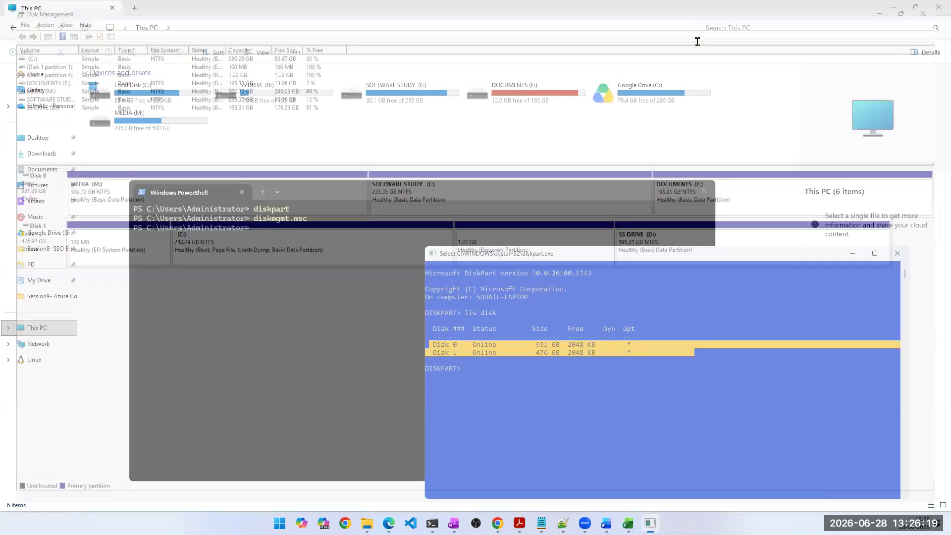
{"action": "left_click", "coordinate": [897, 253]}
{"action": "left_click", "coordinate": [703, 188]}
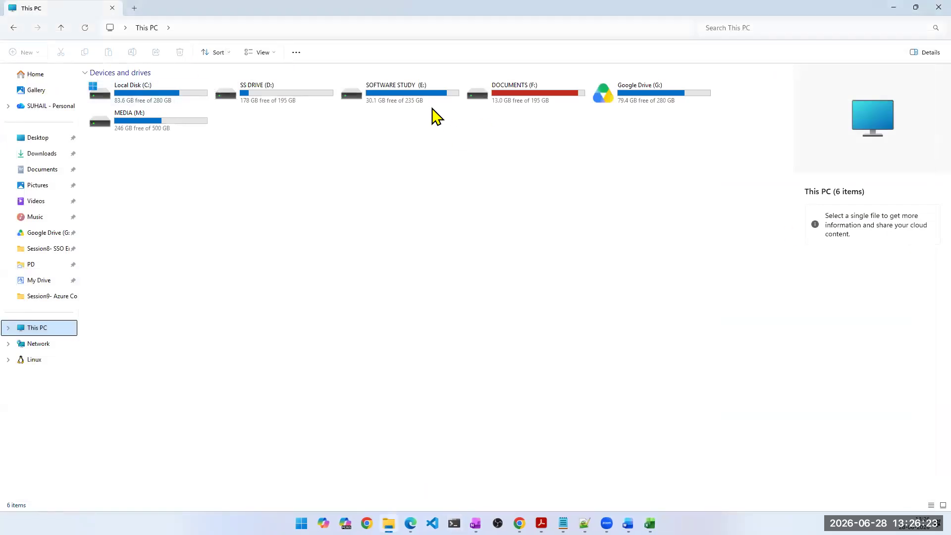
{"action": "left_click", "coordinate": [934, 7]}
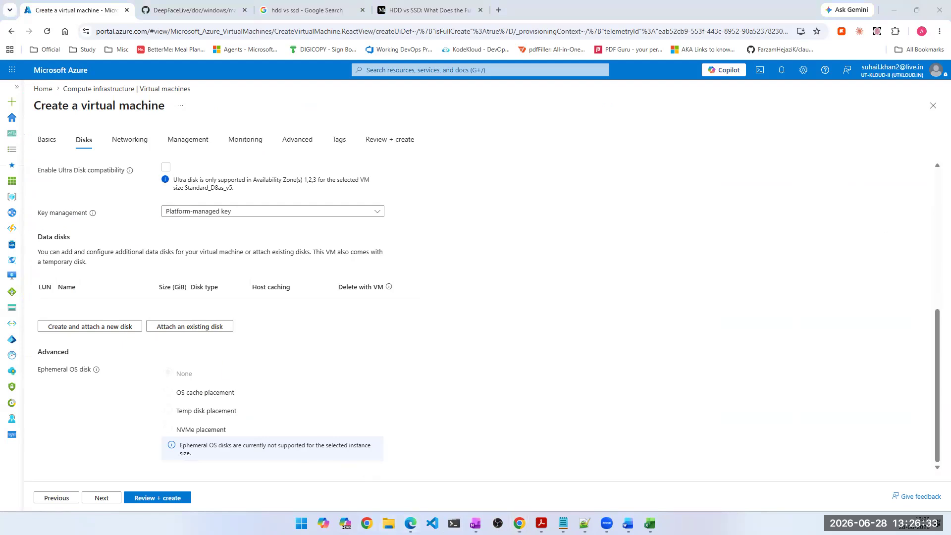
- Review the computer's drives under This PC in File Explorer, then close it and return to the Azure virtual machine form
{"action": "key", "text": "super+e"}
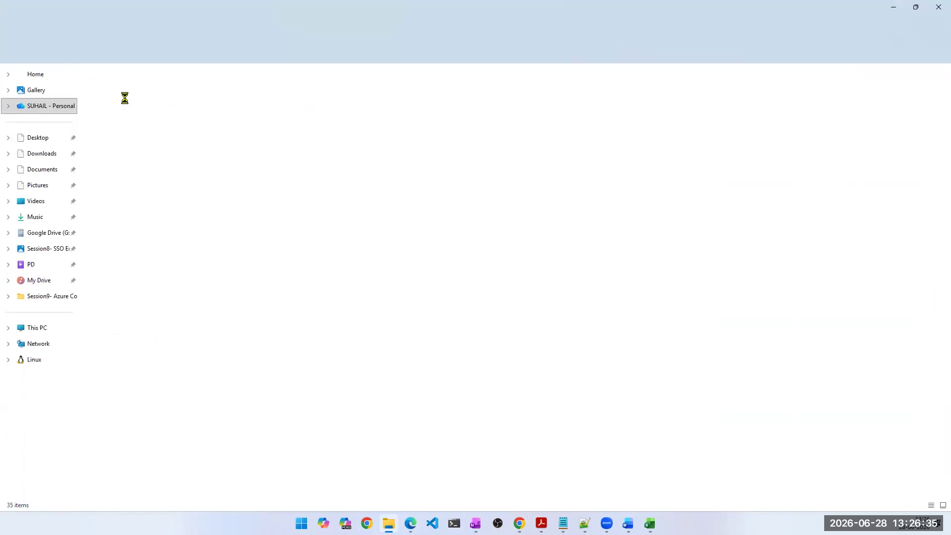
{"action": "left_click", "coordinate": [34, 328]}
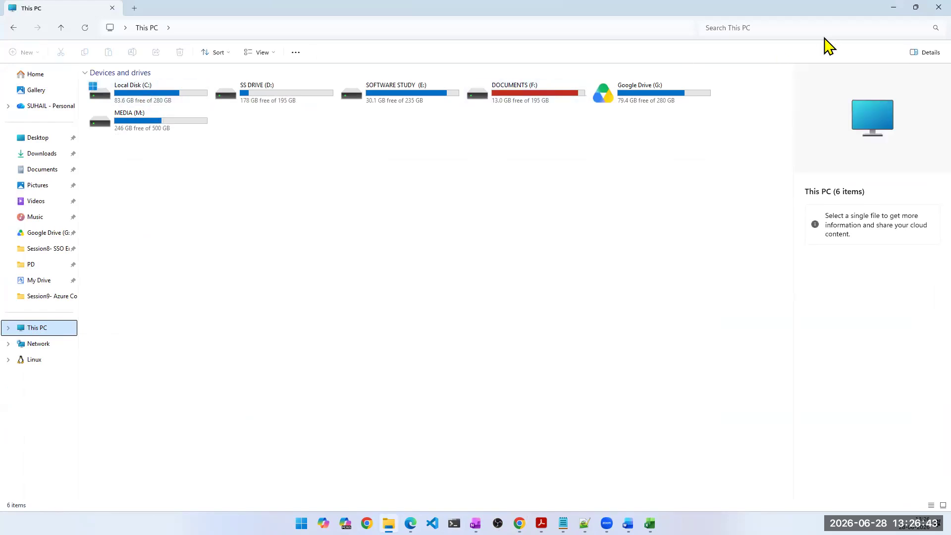
{"action": "left_click", "coordinate": [894, 9]}
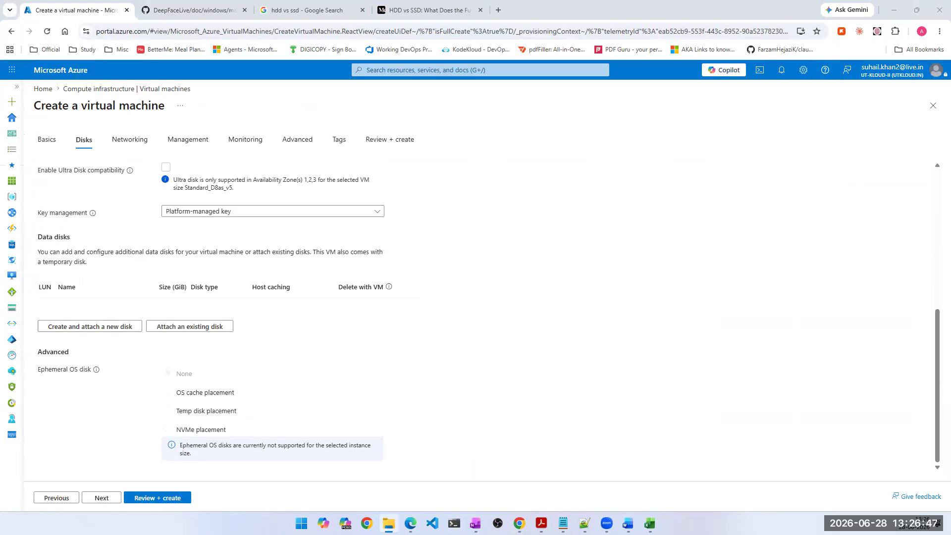
{"action": "mouse_move", "coordinate": [389, 524]}
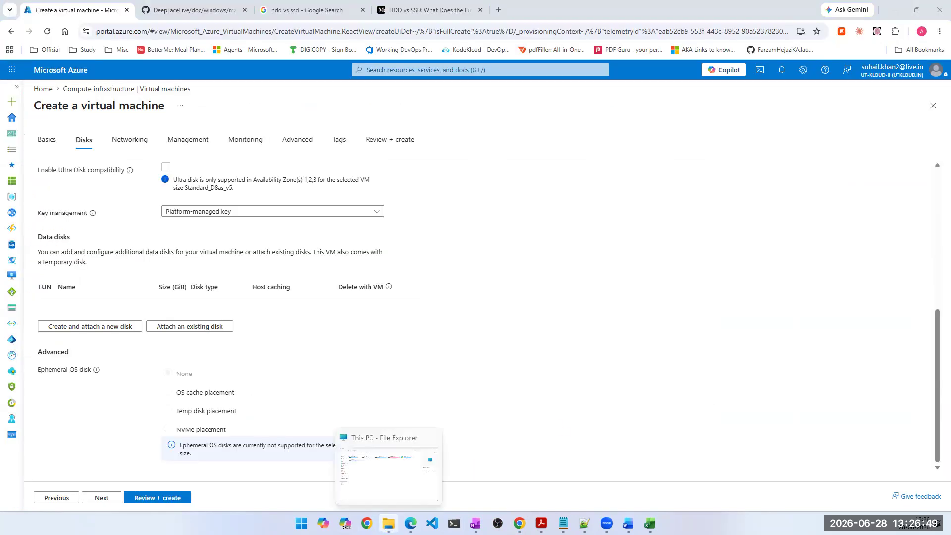
{"action": "left_click", "coordinate": [389, 523]}
{"action": "left_click", "coordinate": [935, 8]}
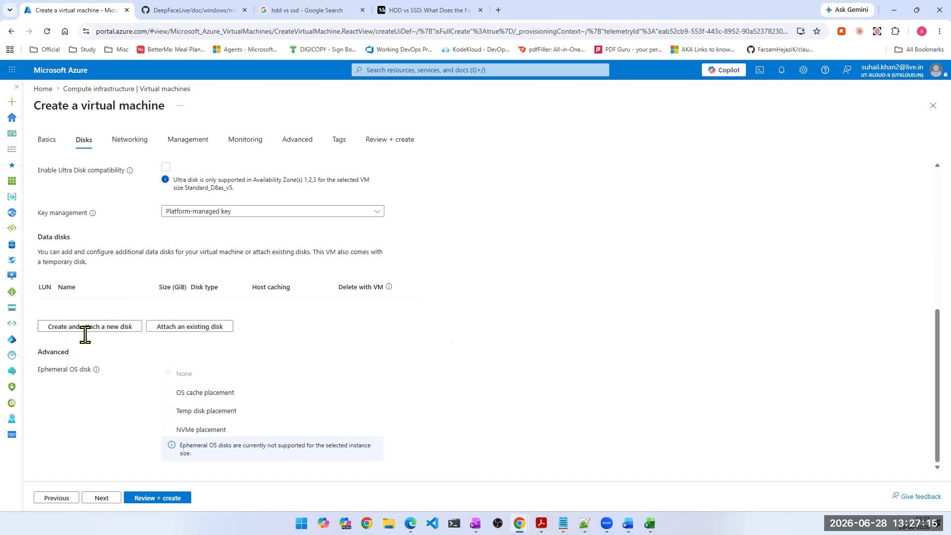
- Start creating and attaching a new data disk, and review its name and source type options, keeping None (empty disk)
{"action": "left_click", "coordinate": [89, 327]}
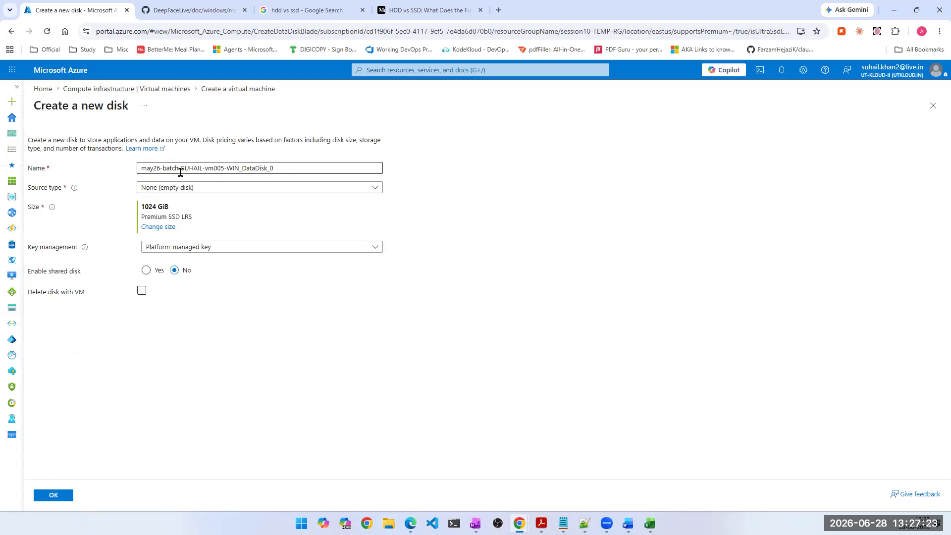
{"action": "left_click", "coordinate": [286, 167]}
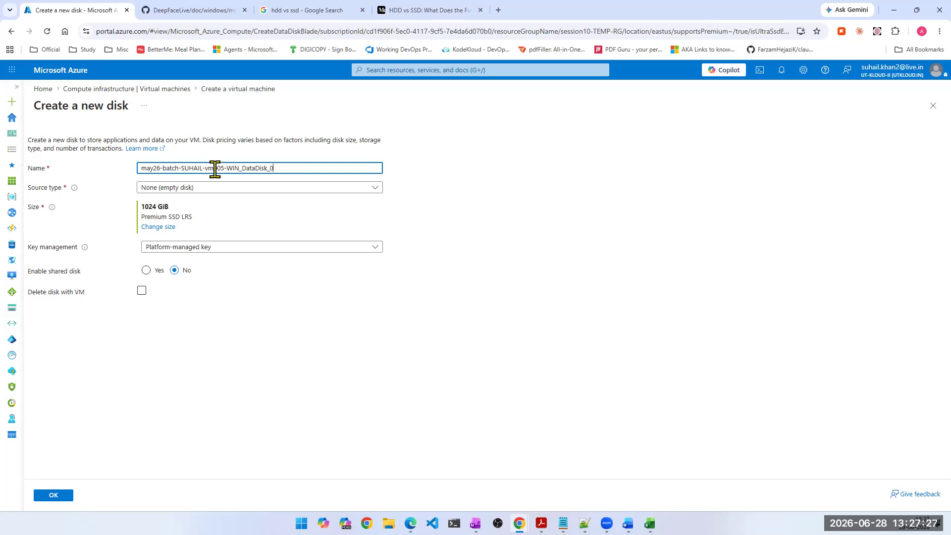
{"action": "double_click", "coordinate": [189, 168]}
{"action": "left_click", "coordinate": [221, 189]}
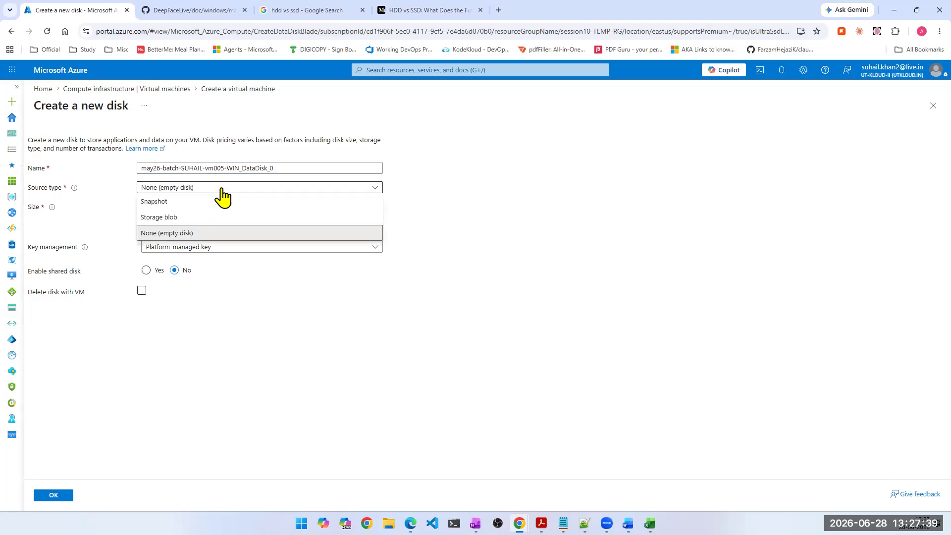
{"action": "left_click", "coordinate": [356, 371]}
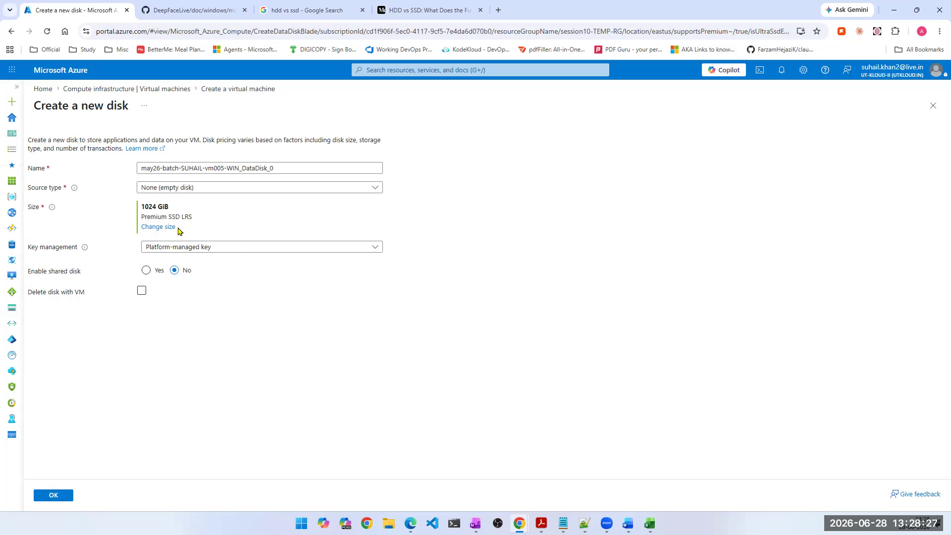
- Change the new data disk's storage type to locally-redundant Standard HDD in its size settings
{"action": "left_click", "coordinate": [162, 228]}
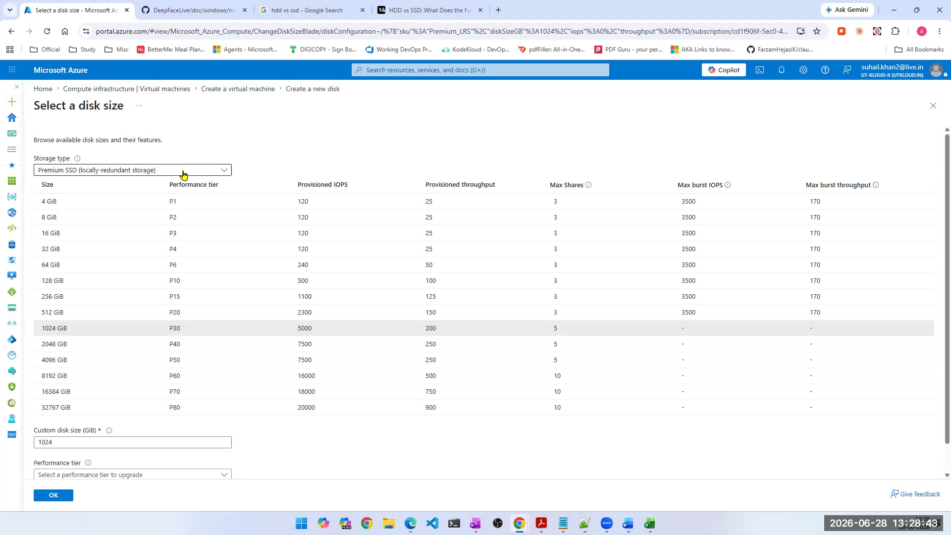
{"action": "left_click", "coordinate": [101, 176]}
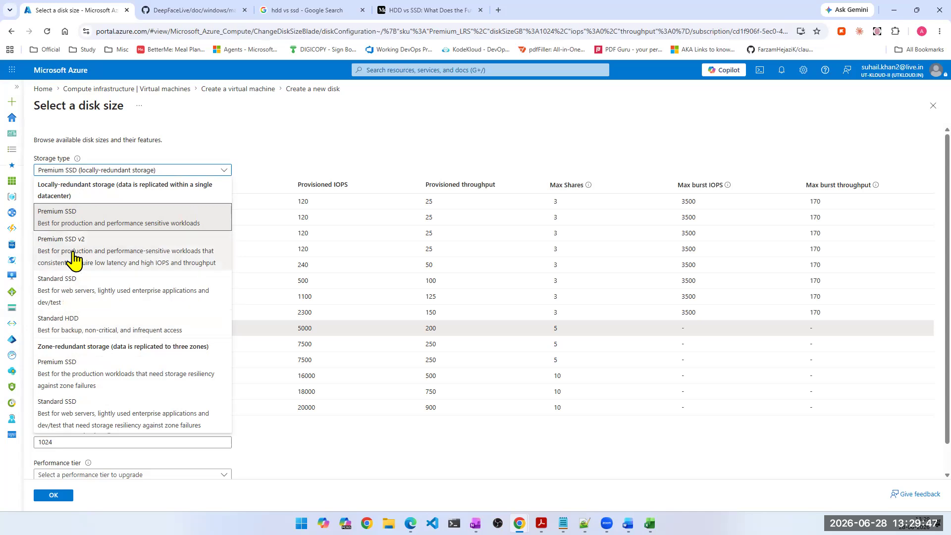
{"action": "left_click", "coordinate": [75, 327]}
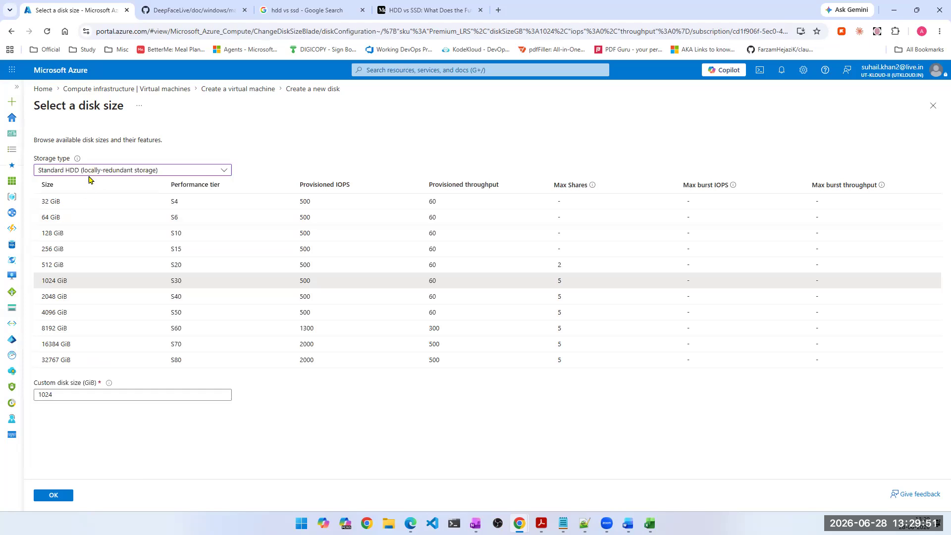
- Try the preset disk sizes of 32 GiB, 64 GiB and 128 GiB
{"action": "left_click", "coordinate": [90, 203]}
{"action": "left_click", "coordinate": [56, 215]}
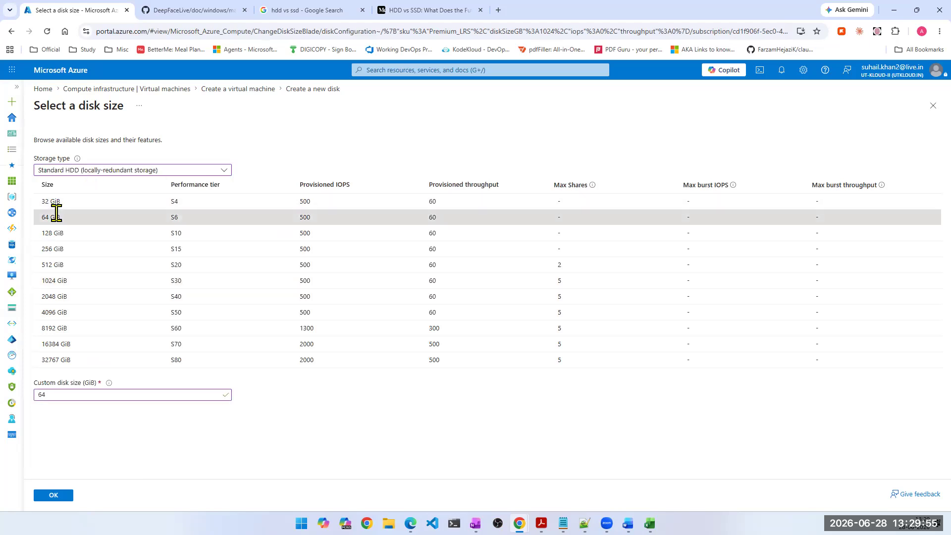
{"action": "left_click", "coordinate": [59, 233]}
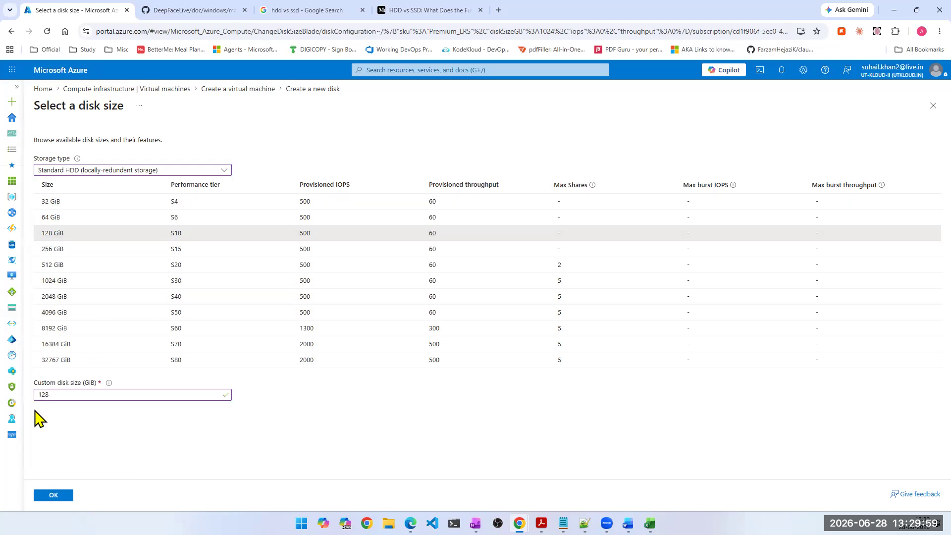
- Set the data disk's custom size to 20 GiB, apply it, and dismiss the browser's save-password prompt
{"action": "double_click", "coordinate": [43, 396]}
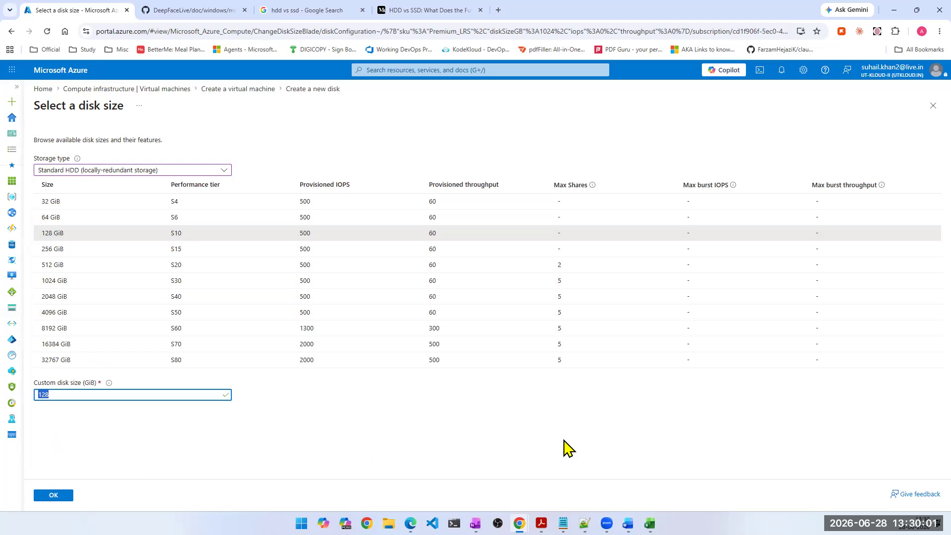
{"action": "type", "text": "20"}
{"action": "left_click", "coordinate": [367, 417]}
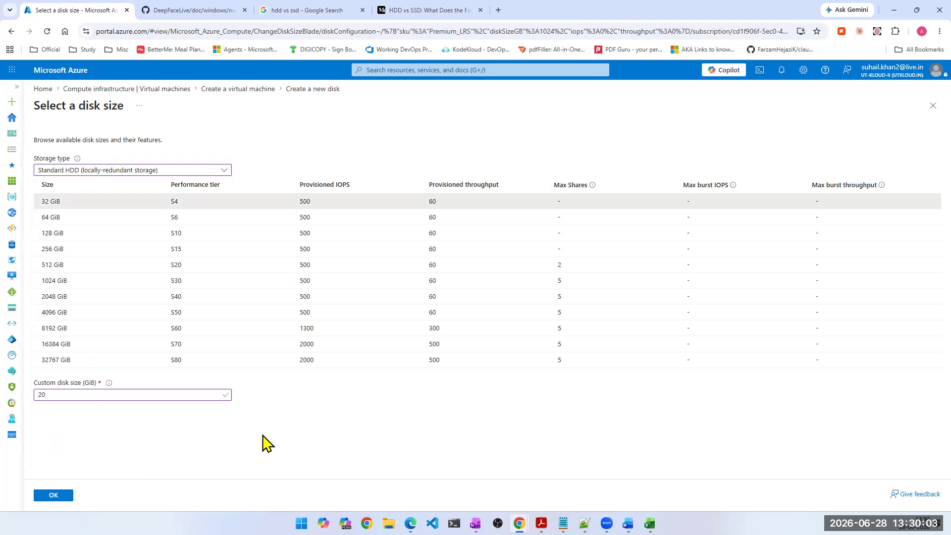
{"action": "left_click", "coordinate": [55, 496]}
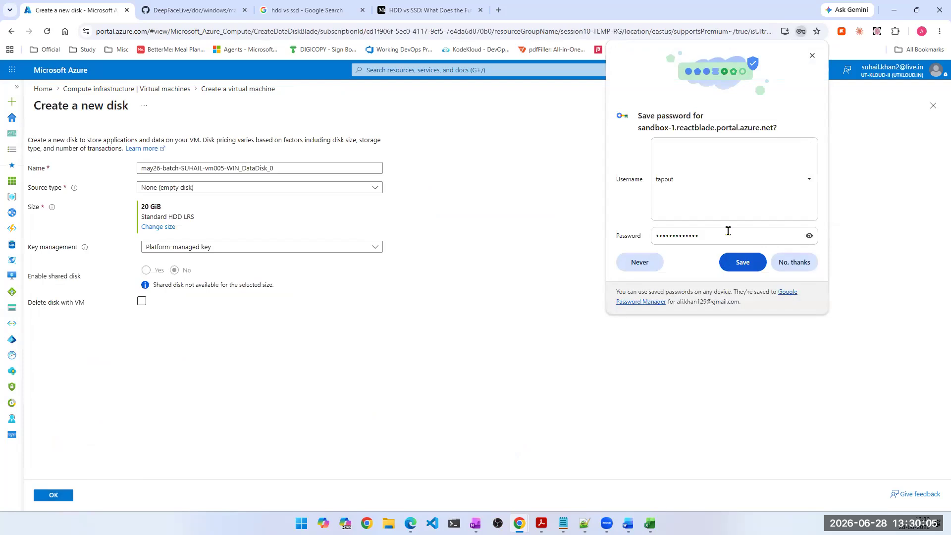
{"action": "left_click", "coordinate": [812, 56]}
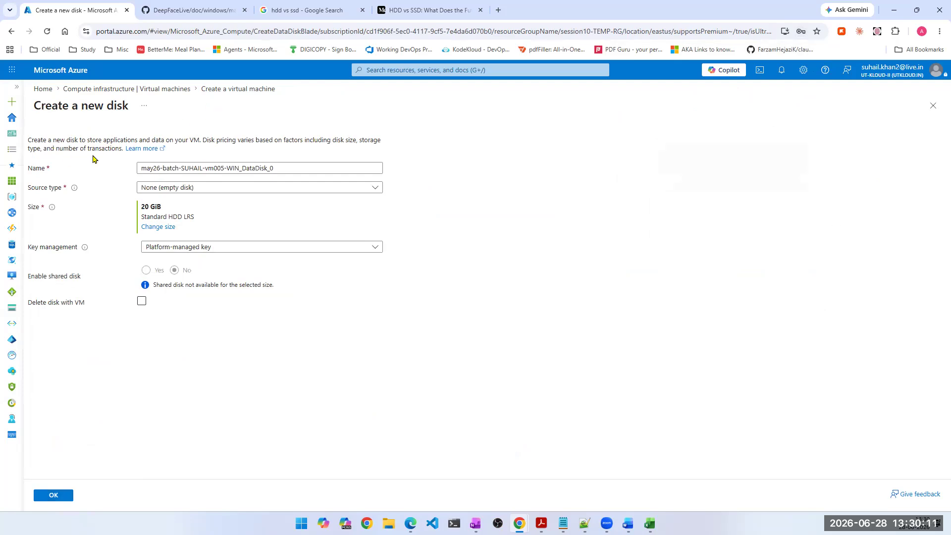
- Highlight the new disk's description text, then confirm the data disk to attach it to the virtual machine configuration
{"action": "left_click_drag", "start_coordinate": [54, 140], "coordinate": [257, 142]}
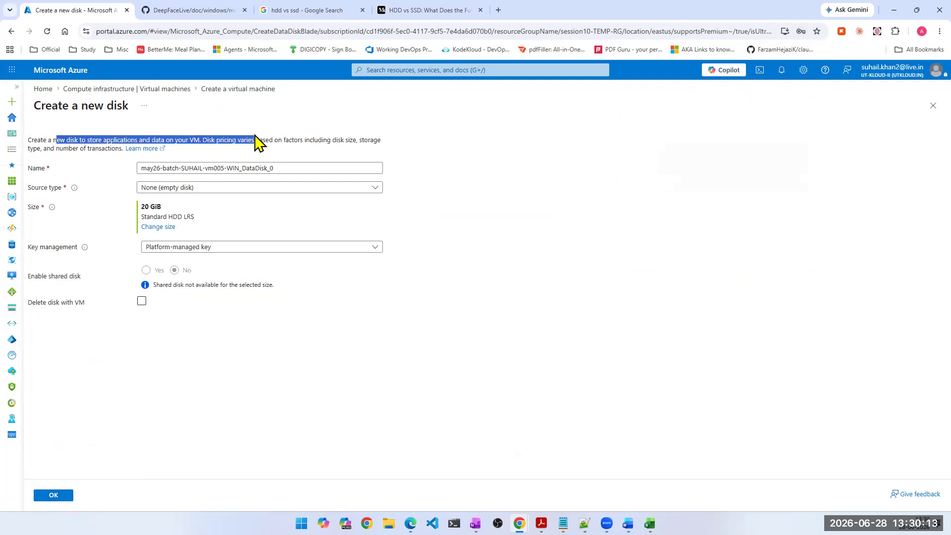
{"action": "left_click", "coordinate": [207, 153]}
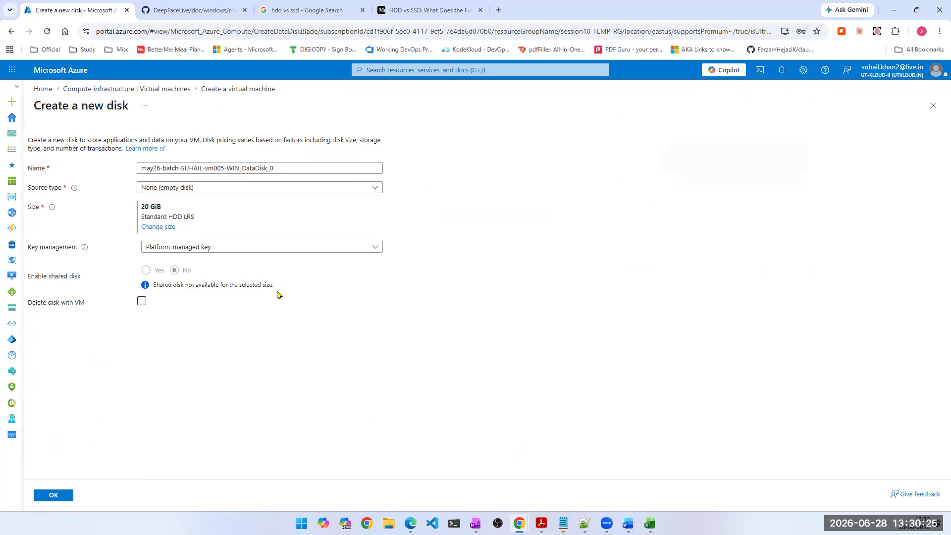
{"action": "left_click", "coordinate": [62, 499]}
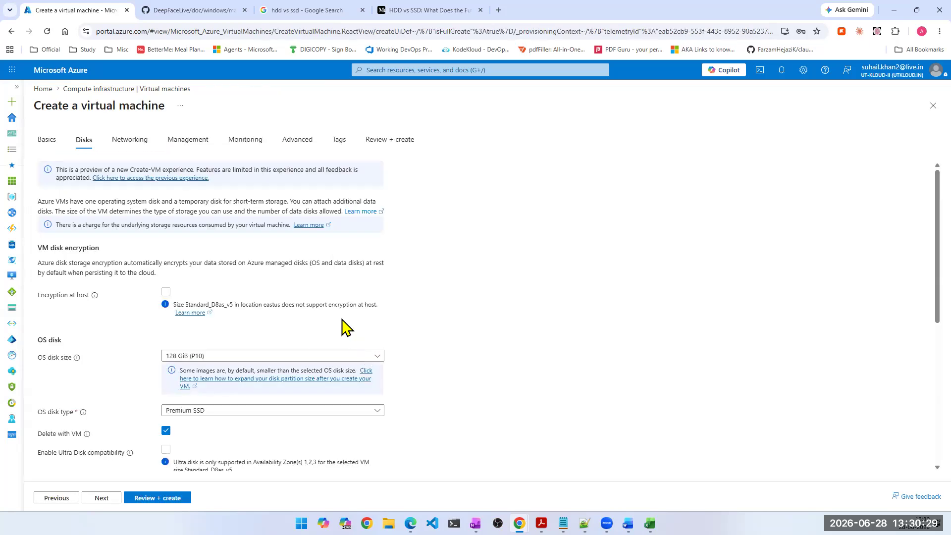
- Continue past the disk settings, look over the networking options, and proceed to the management settings
{"action": "scroll", "coordinate": [346, 327], "scroll_direction": "down", "scroll_amount": 6}
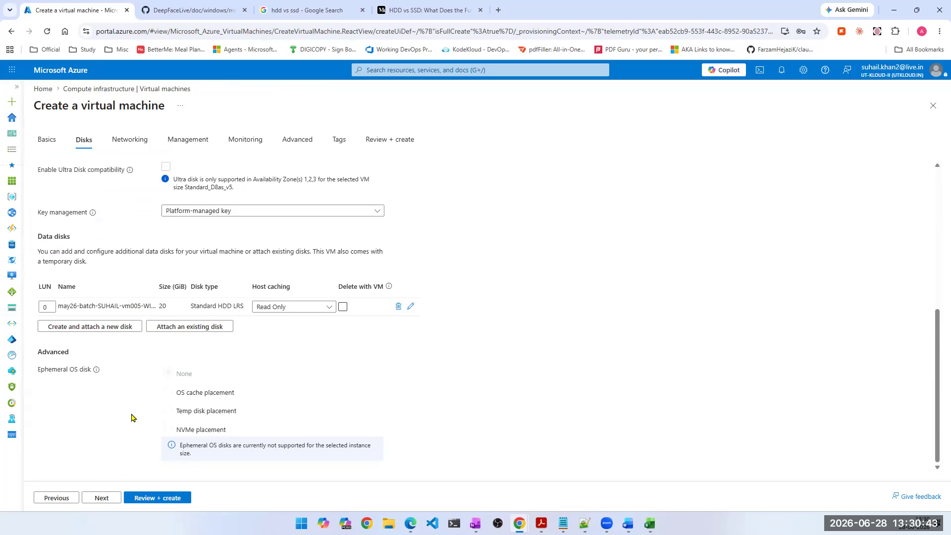
{"action": "left_click", "coordinate": [102, 498]}
{"action": "scroll", "coordinate": [122, 360], "scroll_direction": "down", "scroll_amount": 8}
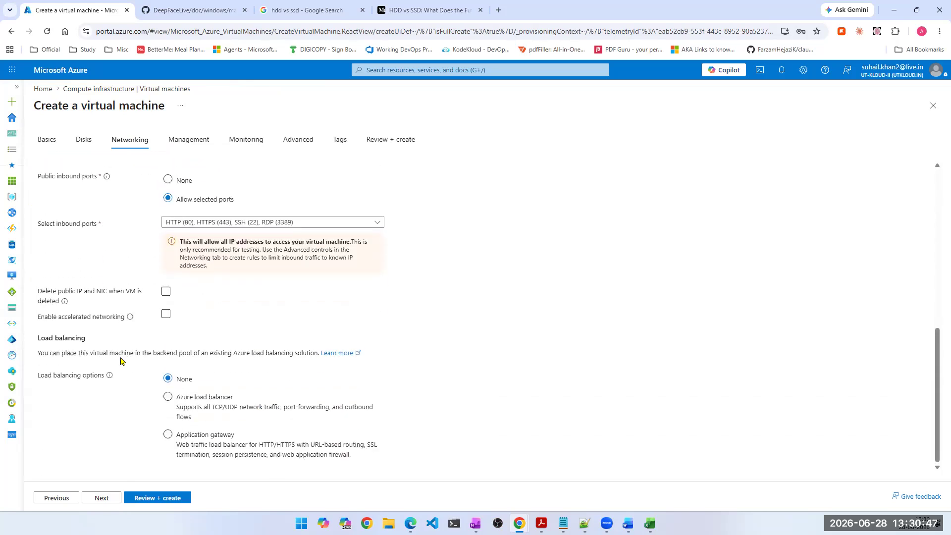
{"action": "scroll", "coordinate": [104, 443], "scroll_direction": "up", "scroll_amount": 5}
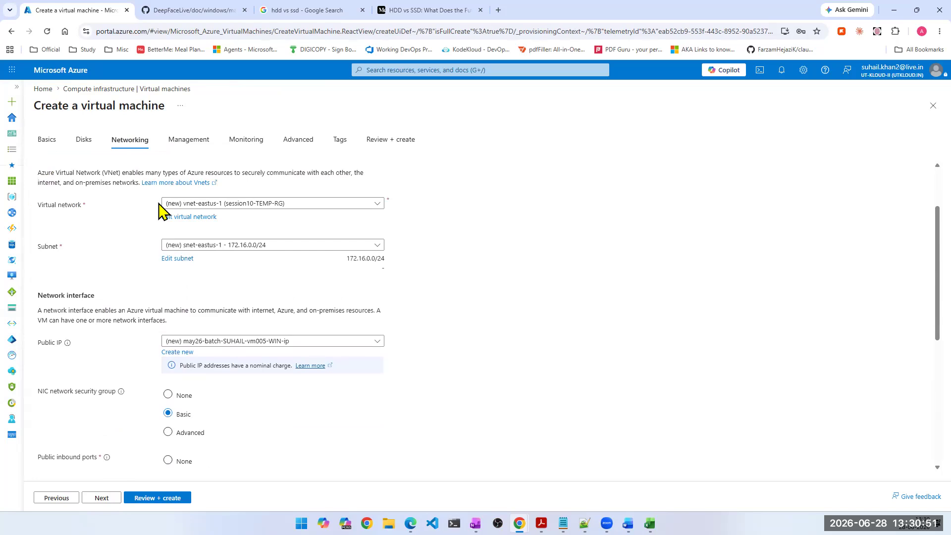
{"action": "scroll", "coordinate": [102, 441], "scroll_direction": "down", "scroll_amount": 5}
{"action": "left_click", "coordinate": [103, 498]}
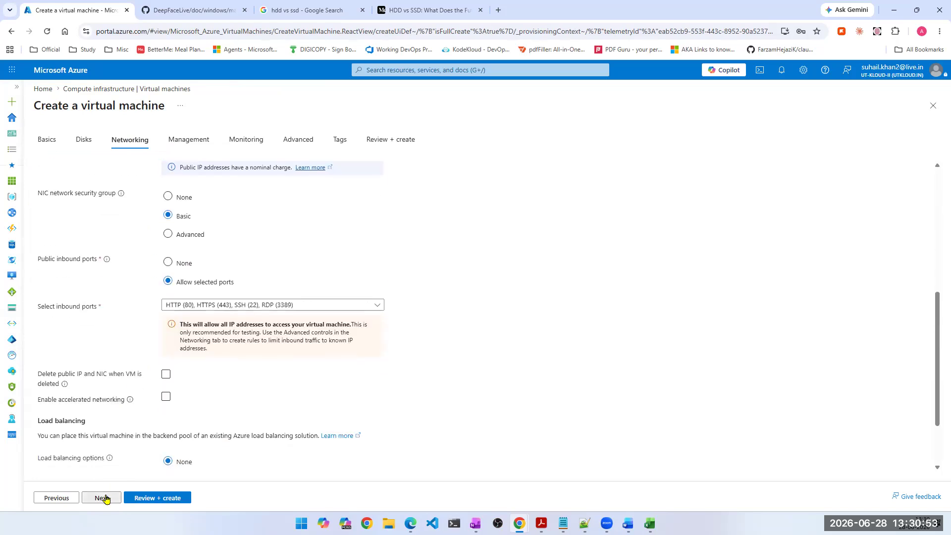
- Turn off the notification before shutdown in the virtual machine's auto-shutdown settings
{"action": "scroll", "coordinate": [165, 314], "scroll_direction": "down", "scroll_amount": 5}
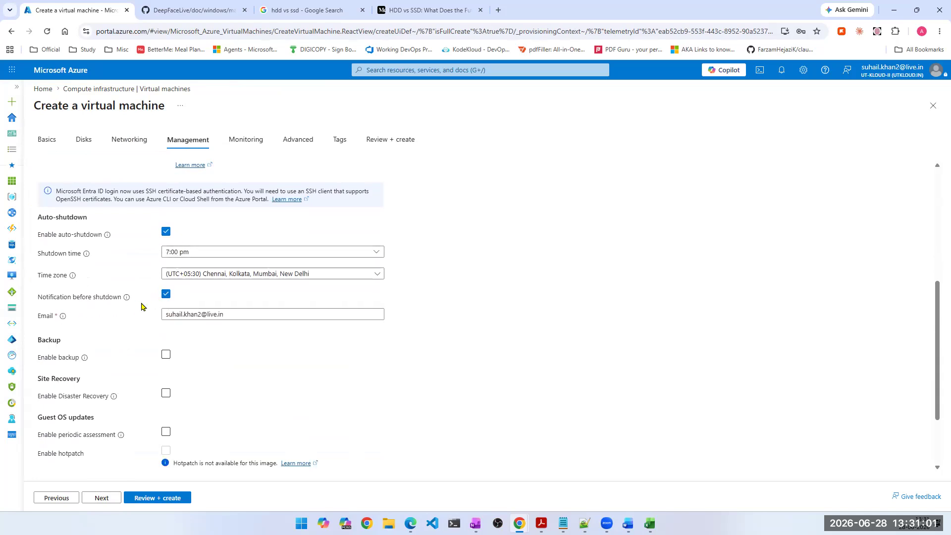
{"action": "left_click", "coordinate": [166, 295]}
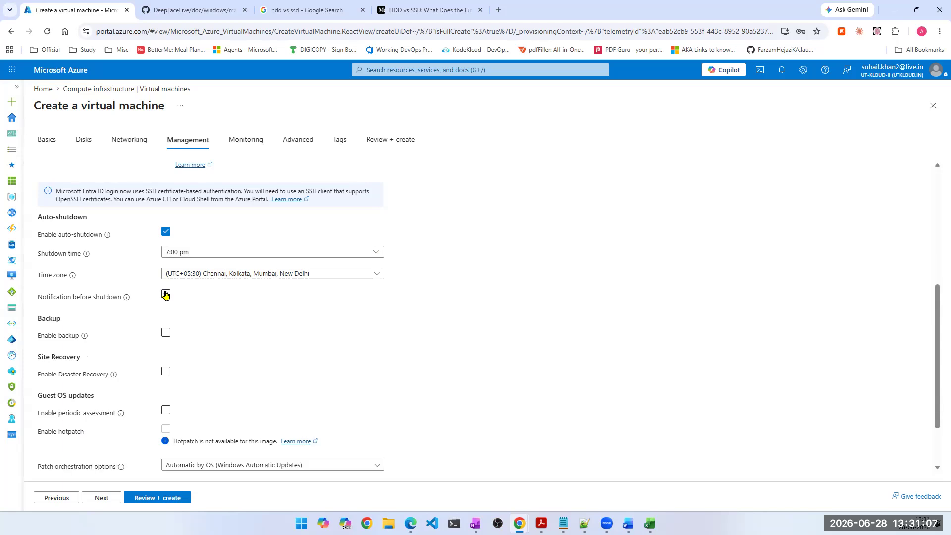
{"action": "left_click", "coordinate": [166, 294]}
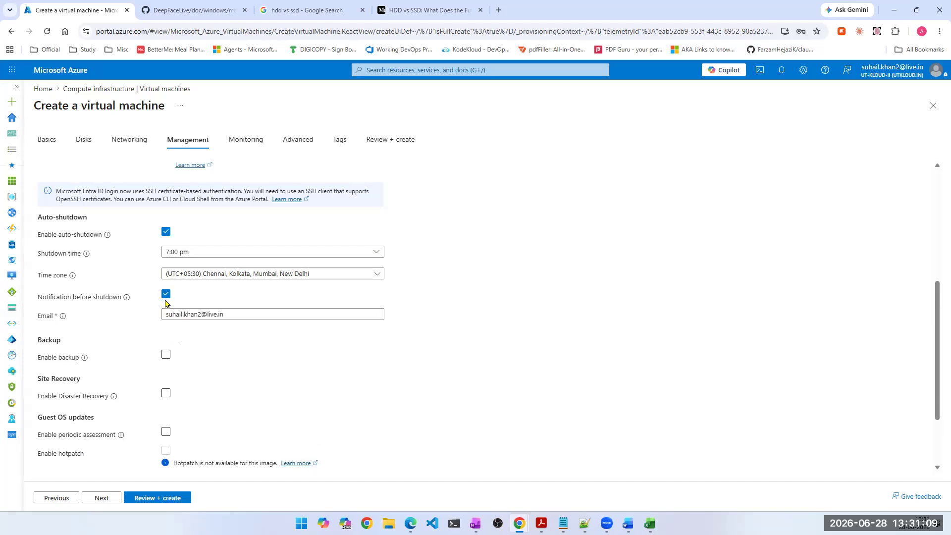
{"action": "left_click", "coordinate": [166, 295]}
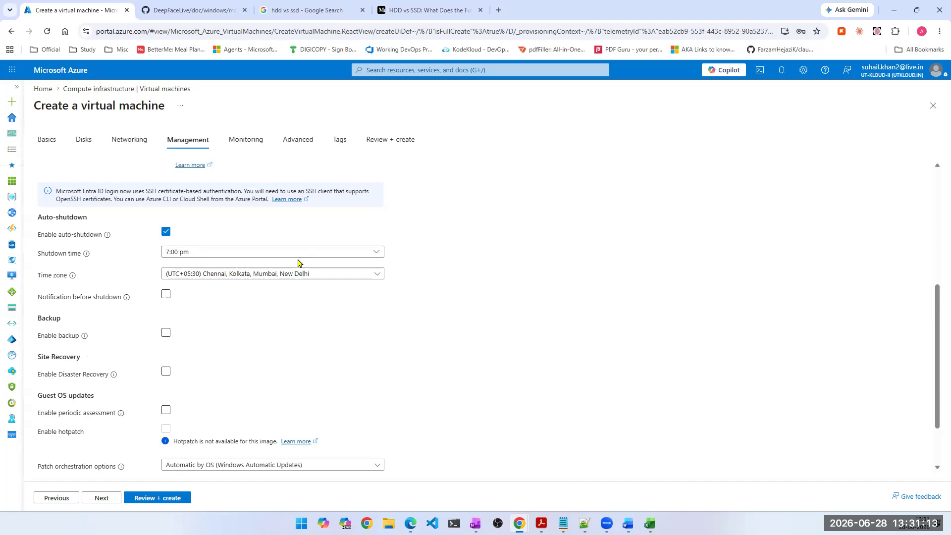
- Proceed to the monitoring settings, keep them as they are, and start the configuration's review and validation
{"action": "scroll", "coordinate": [243, 342], "scroll_direction": "down", "scroll_amount": 1}
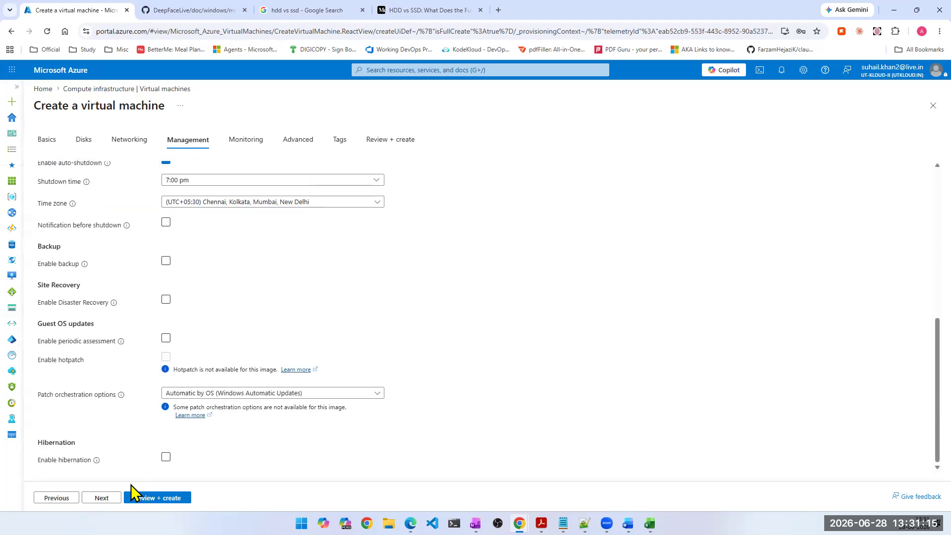
{"action": "left_click", "coordinate": [103, 499]}
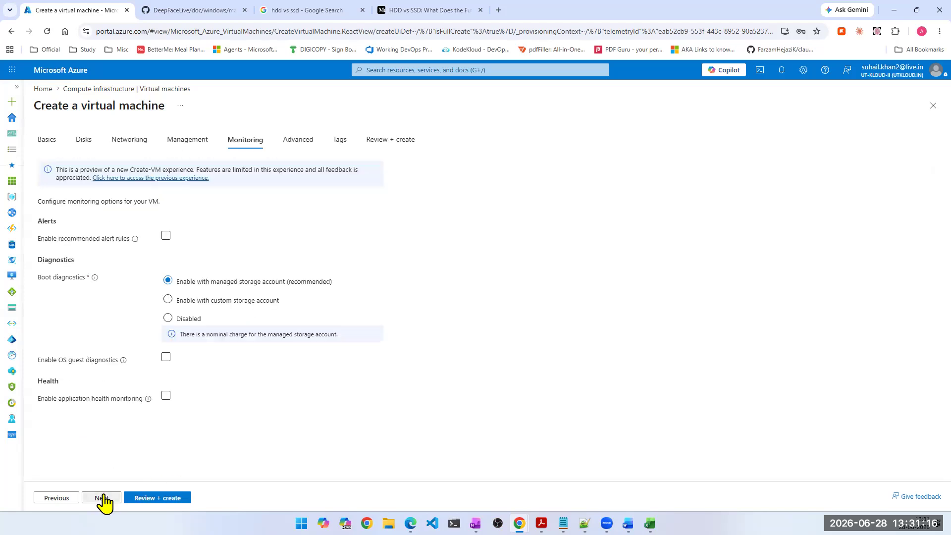
{"action": "left_click", "coordinate": [156, 498]}
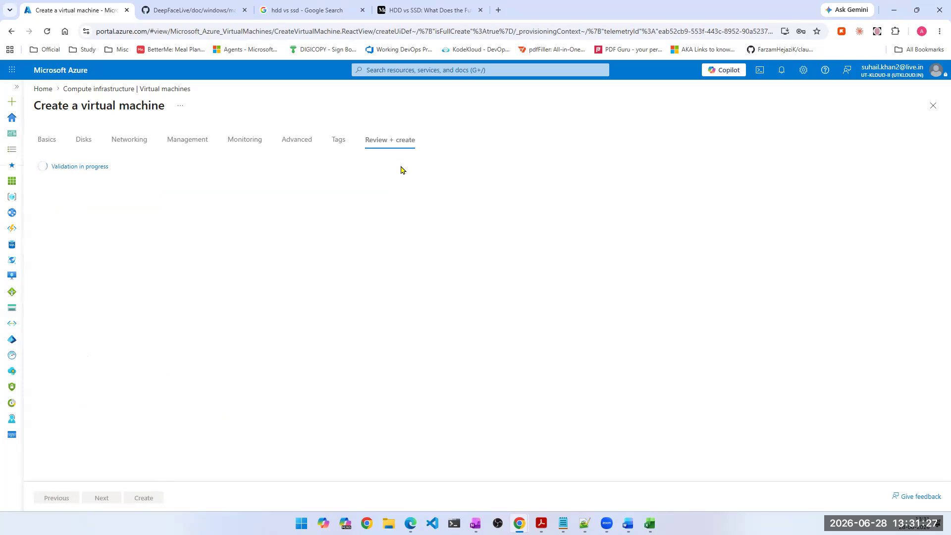
{"action": "key", "text": "alt+Tab"}
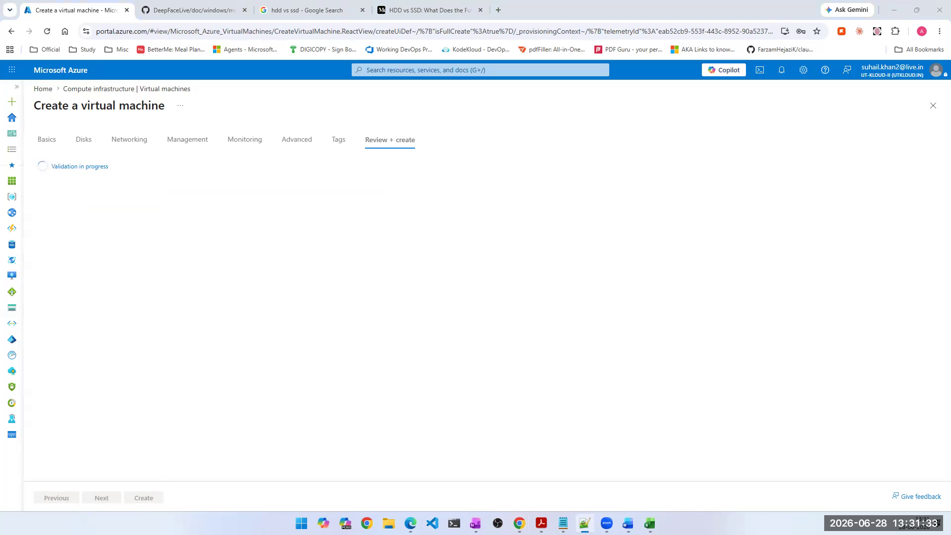
- Add an Owner tag to the virtual machine configuration and select the owner's name as its value
{"action": "left_click", "coordinate": [340, 146]}
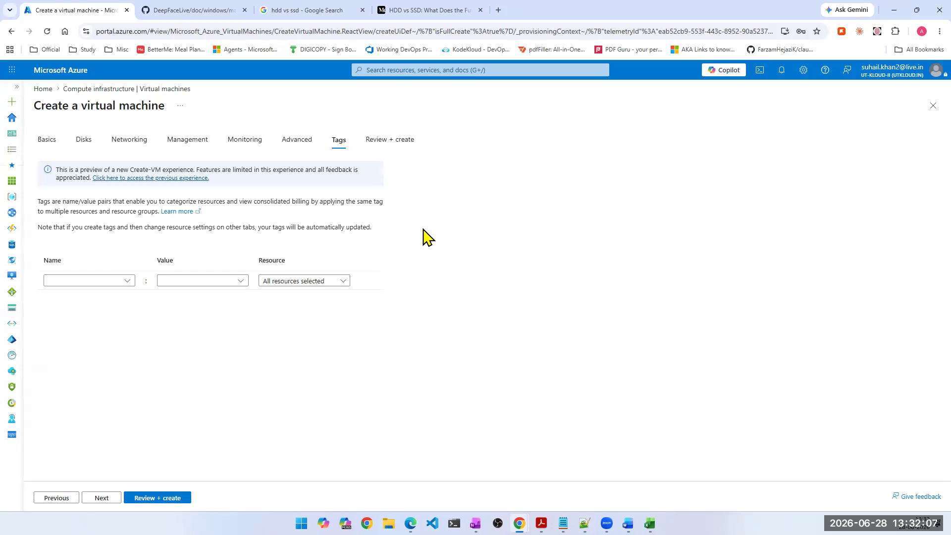
{"action": "left_click", "coordinate": [125, 283]}
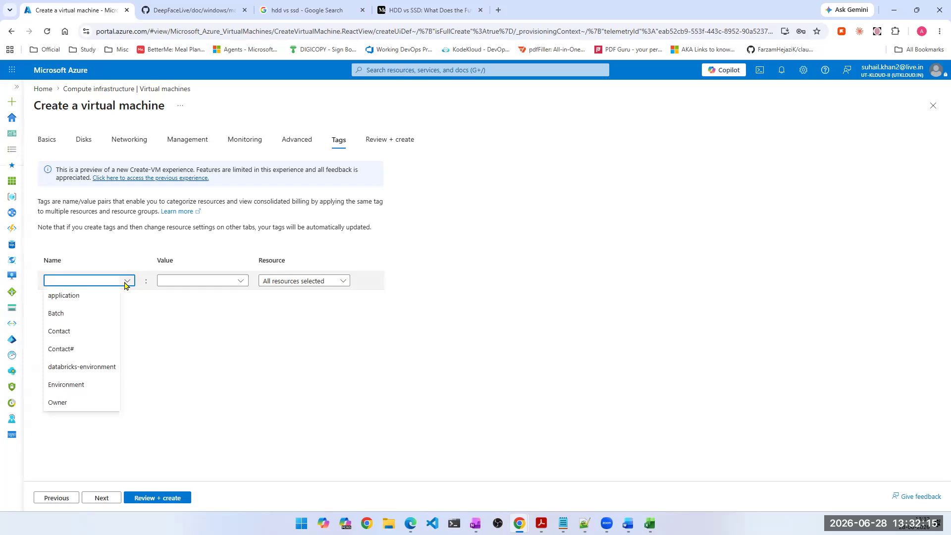
{"action": "left_click", "coordinate": [65, 402]}
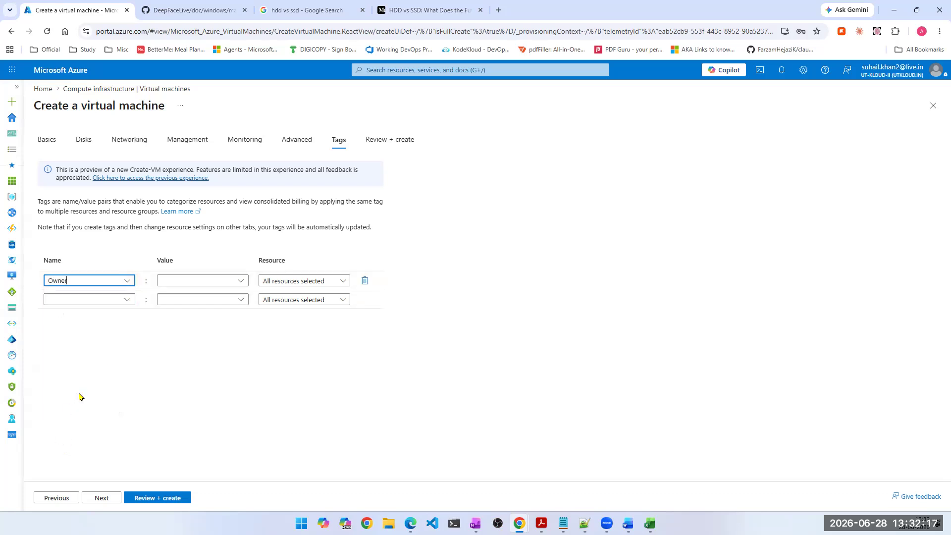
{"action": "left_click", "coordinate": [241, 281]}
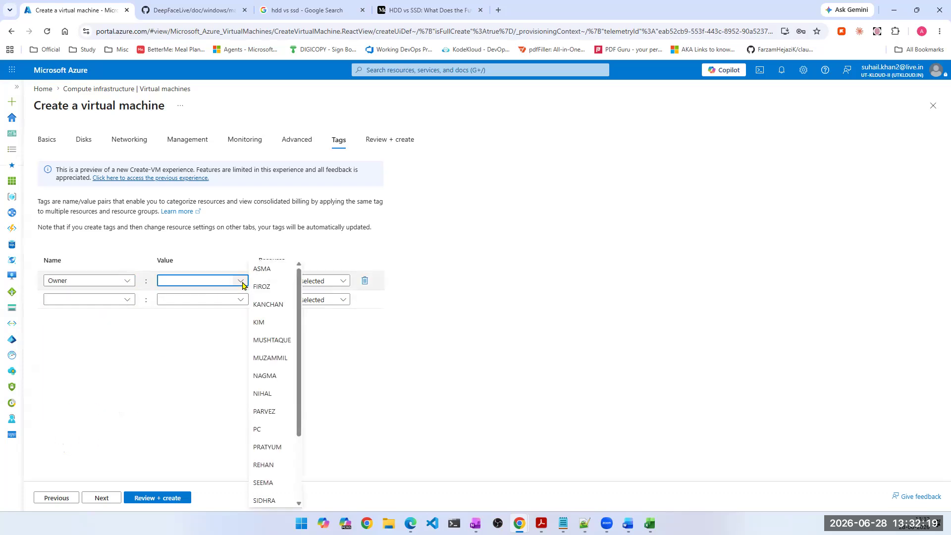
{"action": "scroll", "coordinate": [271, 307], "scroll_direction": "down", "scroll_amount": 2}
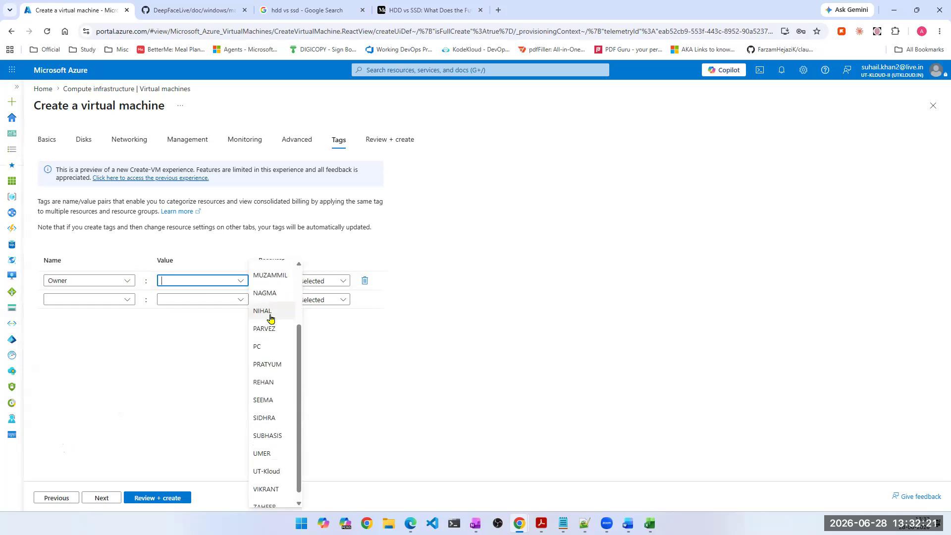
{"action": "left_click", "coordinate": [264, 384]}
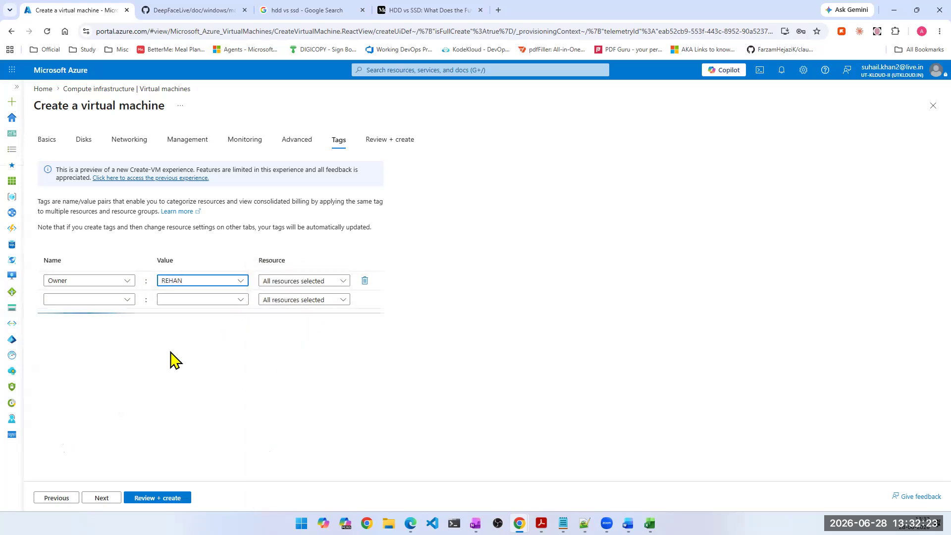
- Add a second tag named Task# with the value 3
{"action": "left_click", "coordinate": [79, 298]}
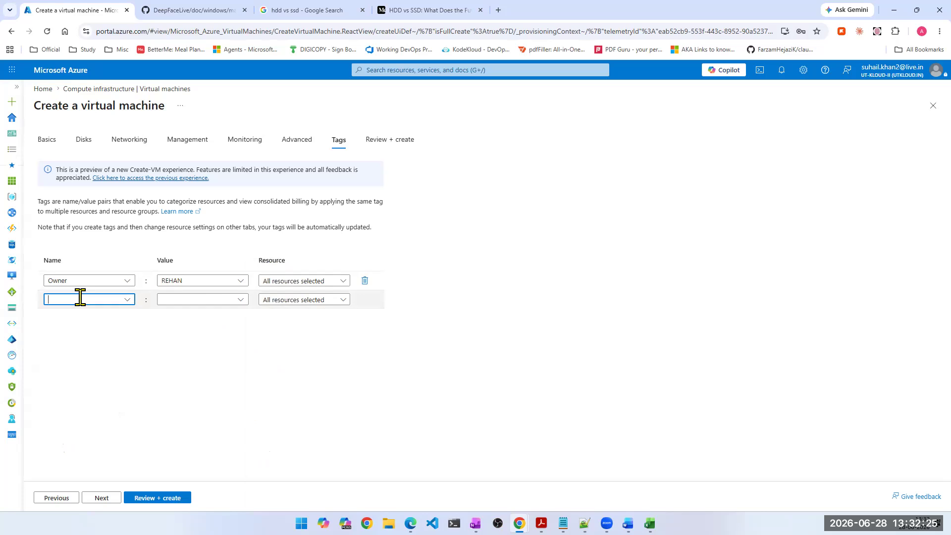
{"action": "left_click", "coordinate": [129, 282]}
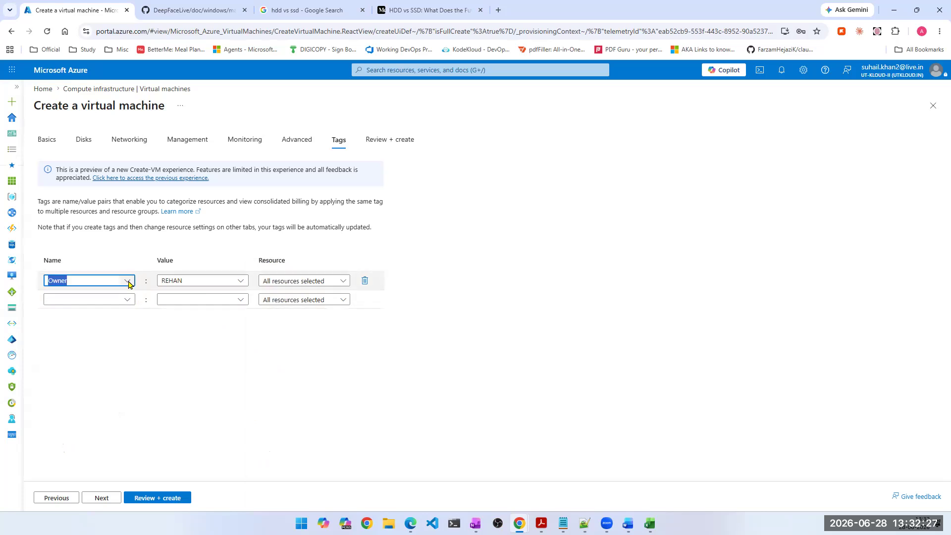
{"action": "left_click", "coordinate": [85, 300]}
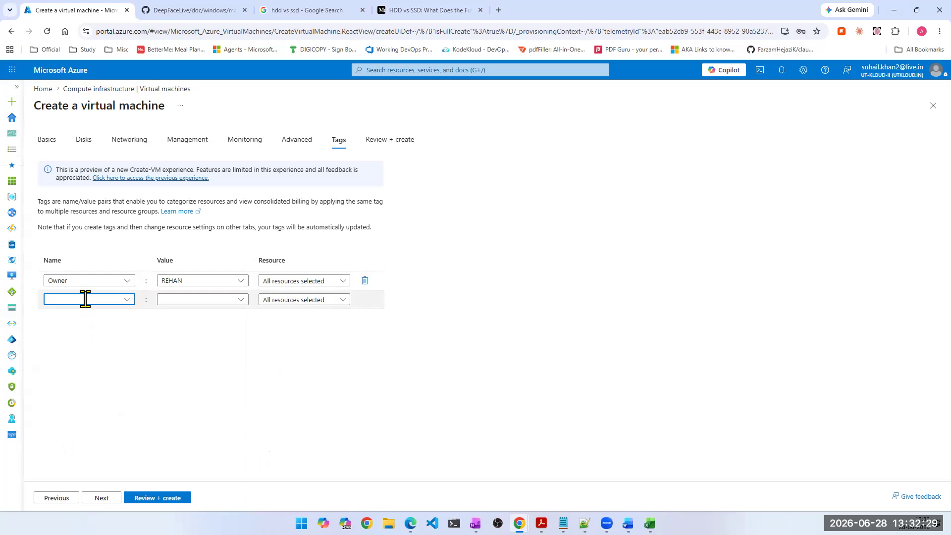
{"action": "type", "text": "Task"}
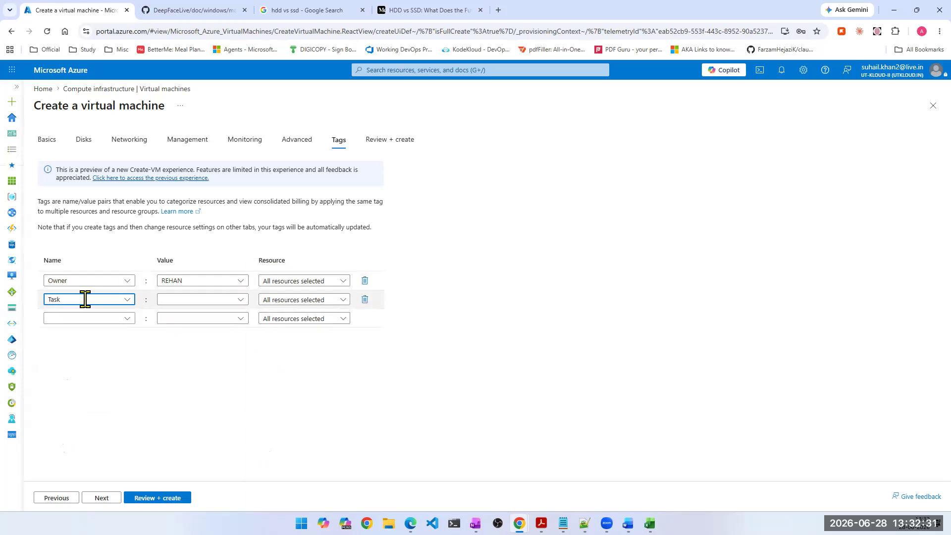
{"action": "type", "text": "#"}
{"action": "left_click", "coordinate": [52, 267]}
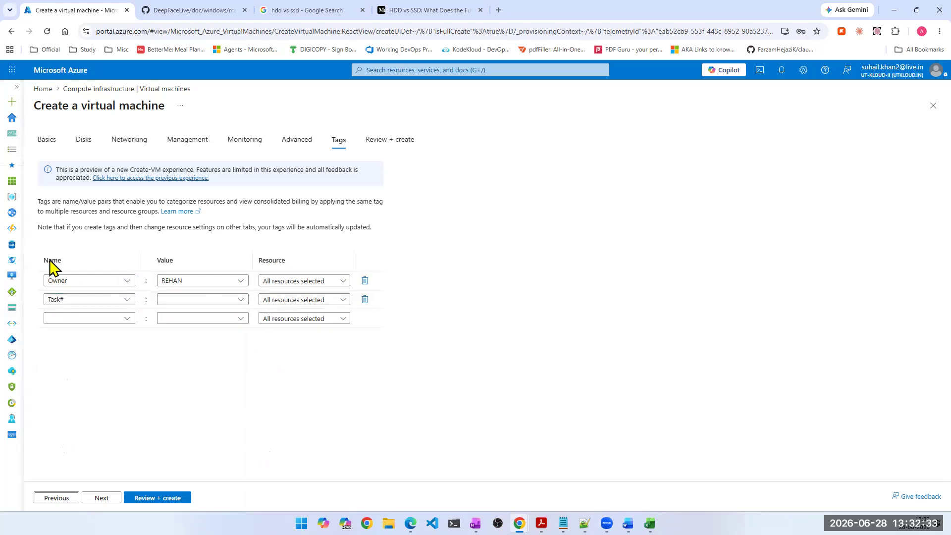
{"action": "left_click", "coordinate": [178, 299]}
{"action": "type", "text": "3"}
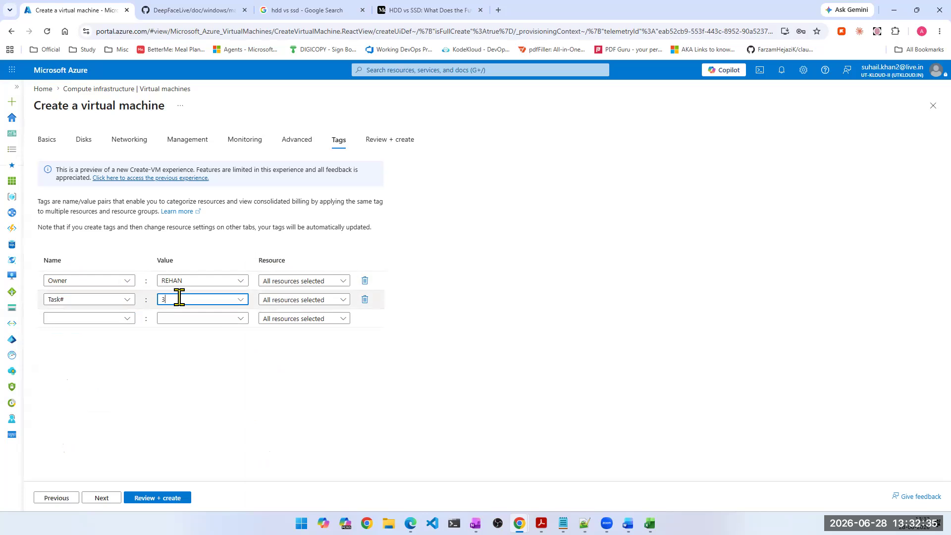
{"action": "key", "text": "Return"}
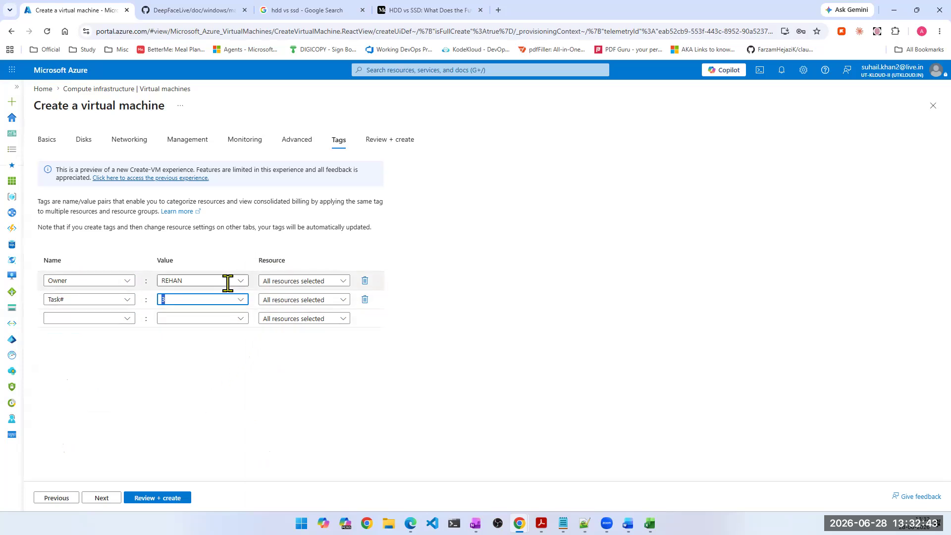
- Add a third tag using the existing name Environment and set its value to Test
{"action": "left_click", "coordinate": [66, 318]}
{"action": "type", "text": "Env"}
{"action": "double_click", "coordinate": [66, 318]}
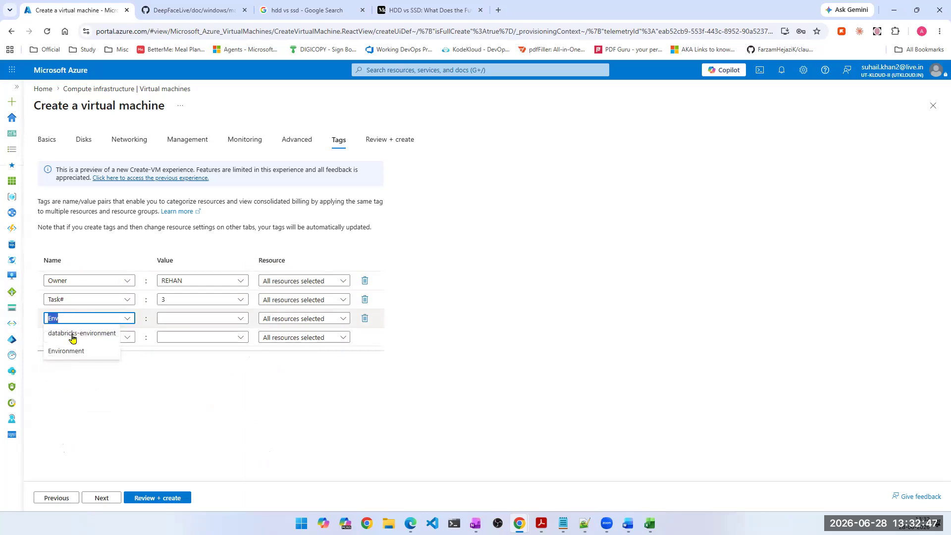
{"action": "left_click", "coordinate": [76, 351]}
{"action": "left_click", "coordinate": [238, 318]}
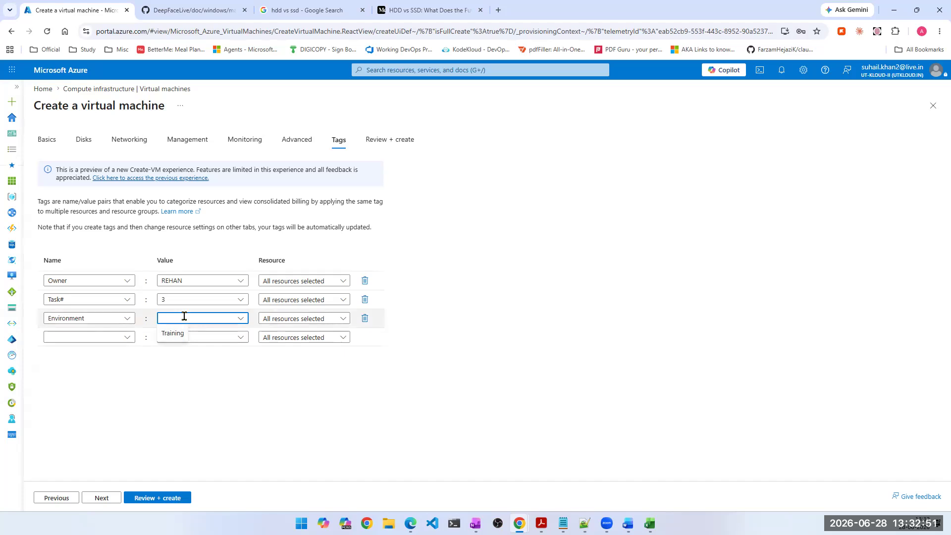
{"action": "type", "text": "Test"}
- Try limiting the Owner tag to the virtual machine resource only, then select all resources again
{"action": "left_click", "coordinate": [333, 291]}
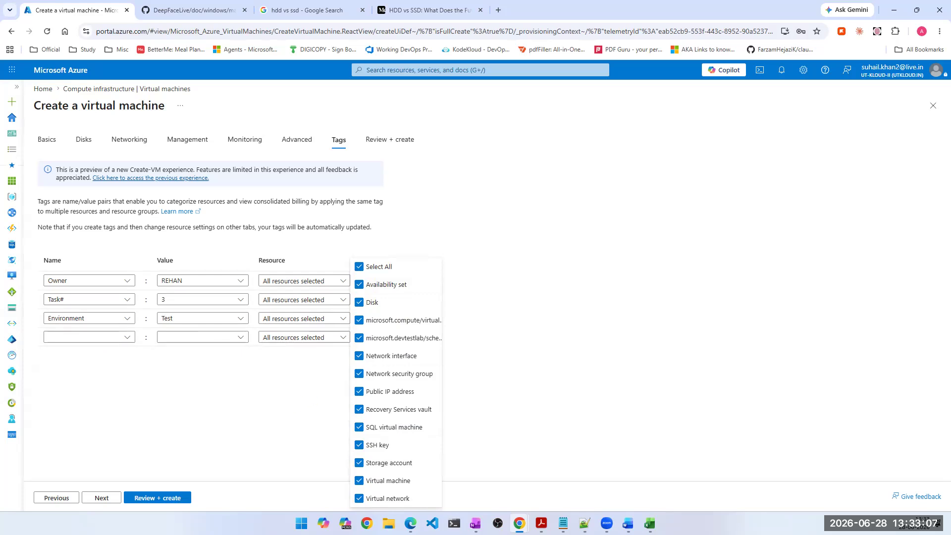
{"action": "left_click", "coordinate": [359, 266]}
{"action": "left_click", "coordinate": [359, 481]}
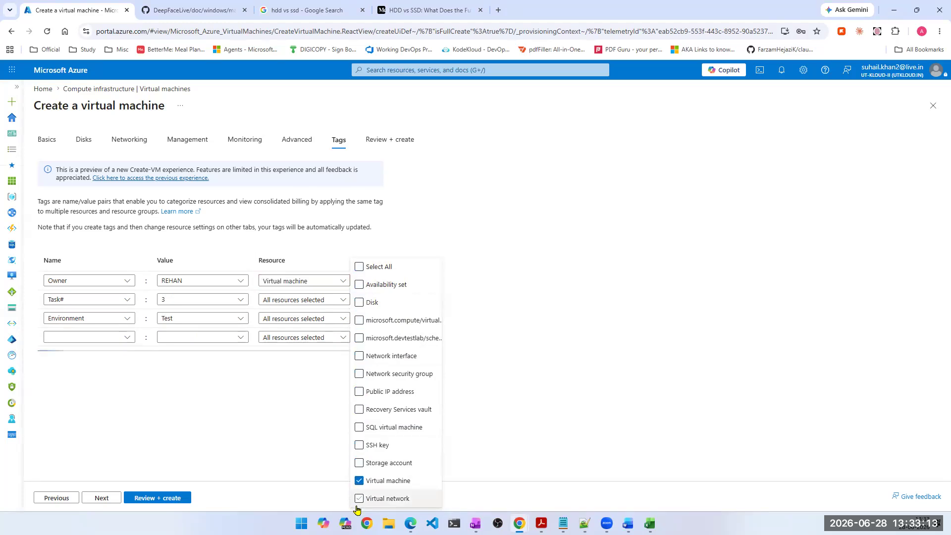
{"action": "left_click", "coordinate": [359, 266]}
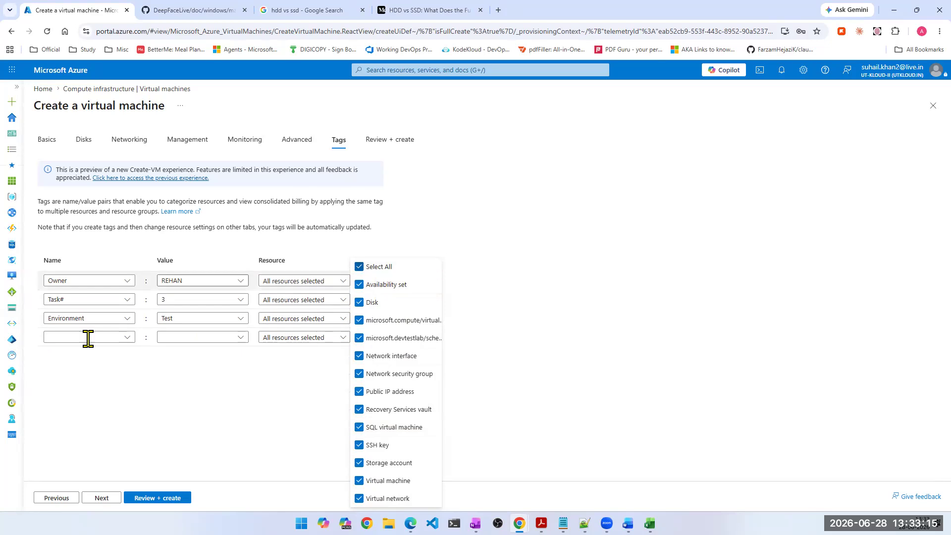
{"action": "left_click", "coordinate": [261, 419]}
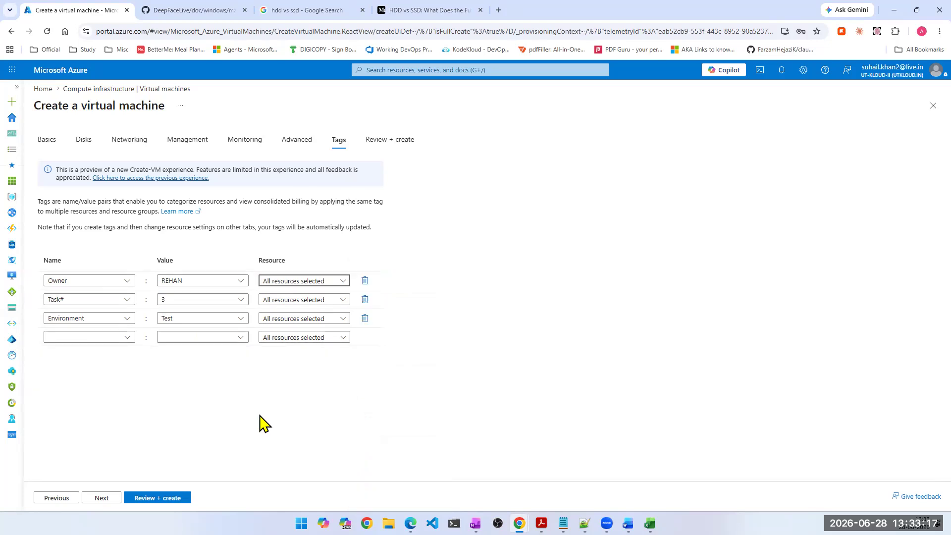
- Add two more tag names, Cost Center and Application Owner, below the Environment tag
{"action": "left_click", "coordinate": [85, 337]}
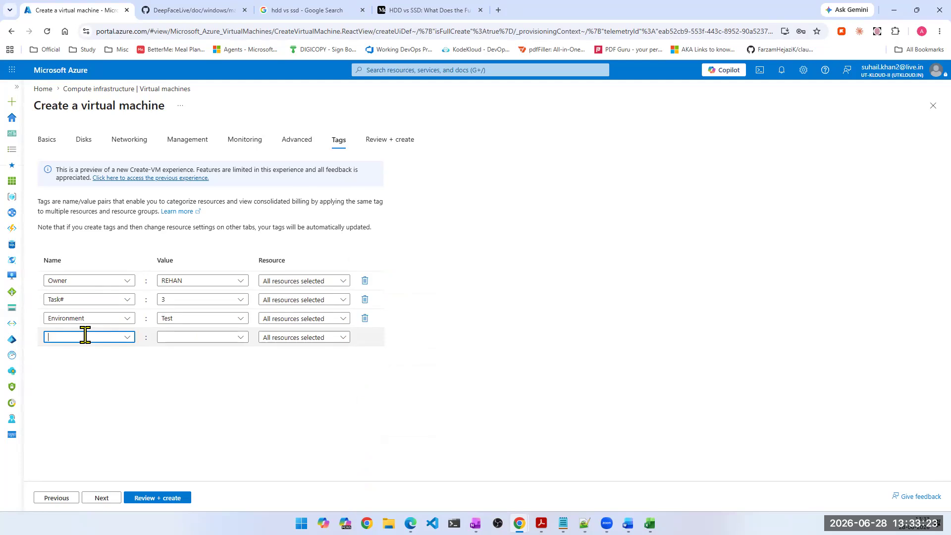
{"action": "type", "text": "C"}
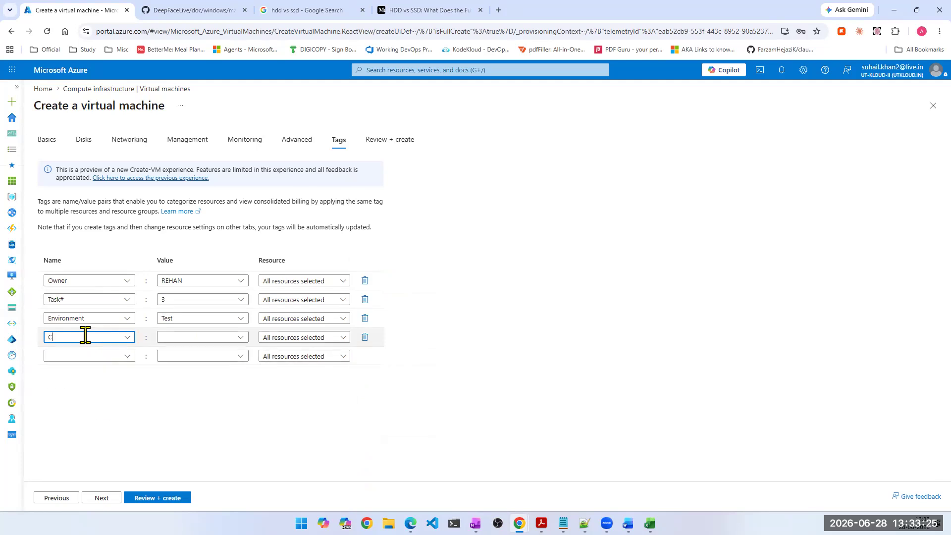
{"action": "type", "text": "ost Center"}
{"action": "key", "text": "Tab"}
{"action": "left_click", "coordinate": [96, 355]}
{"action": "type", "text": "Applicat"}
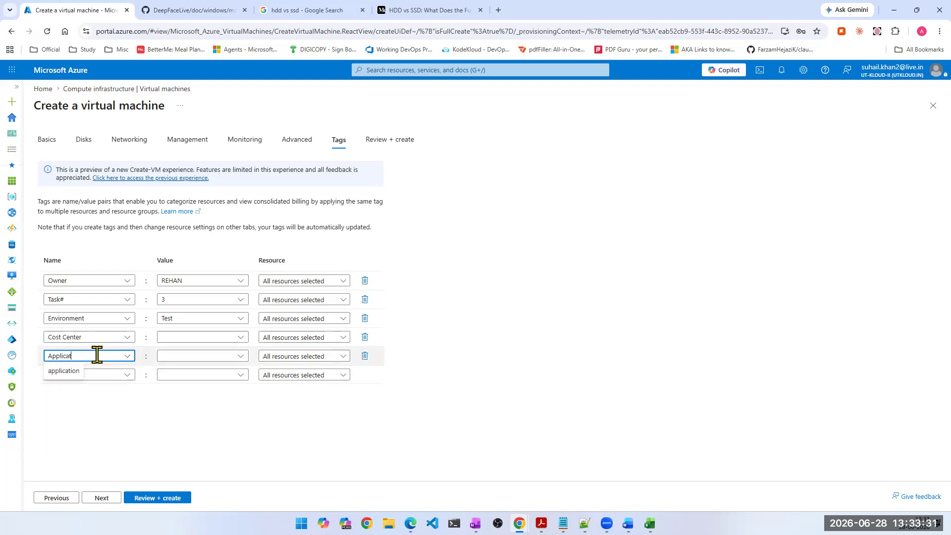
{"action": "type", "text": "ion Owner"}
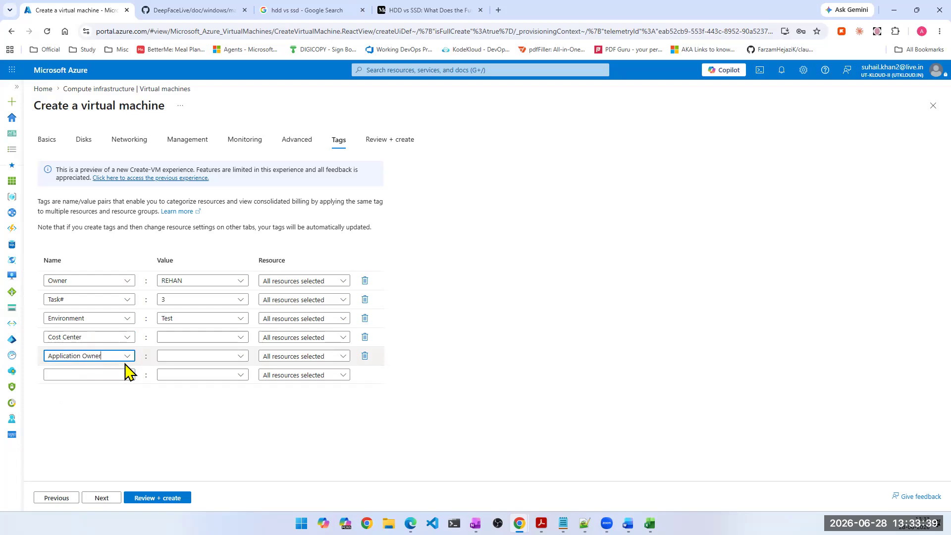
- Rename the Application Owner tag as Date and set its value to 30-06-2026
{"action": "left_click", "coordinate": [187, 339]}
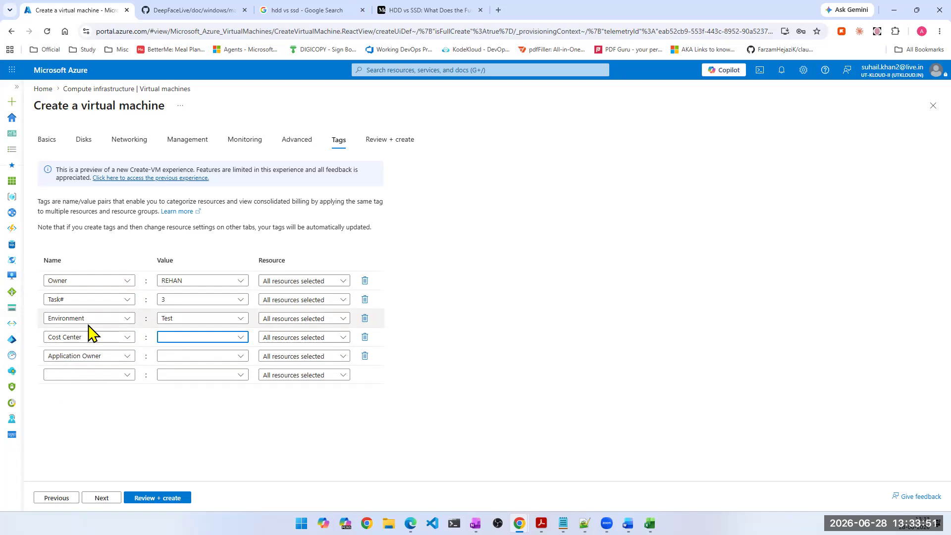
{"action": "left_click", "coordinate": [74, 356]}
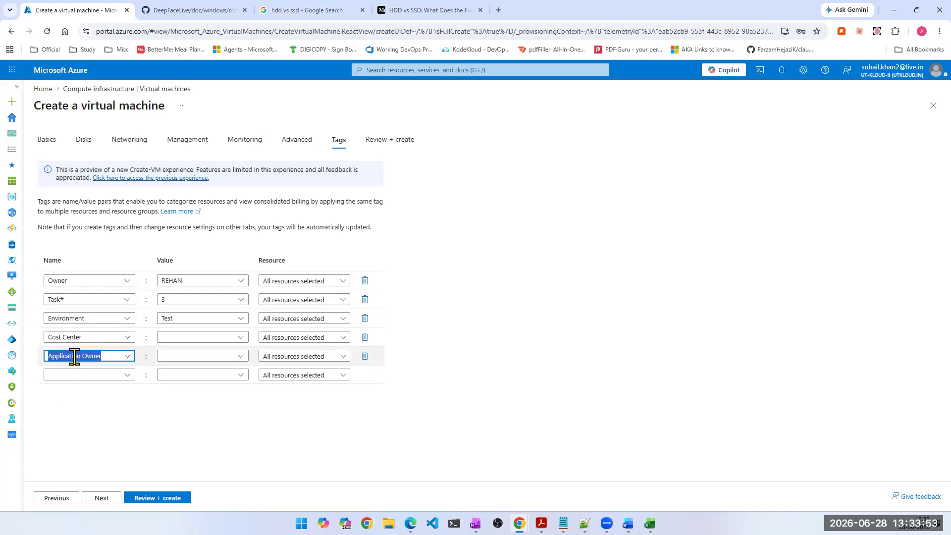
{"action": "type", "text": "Date"}
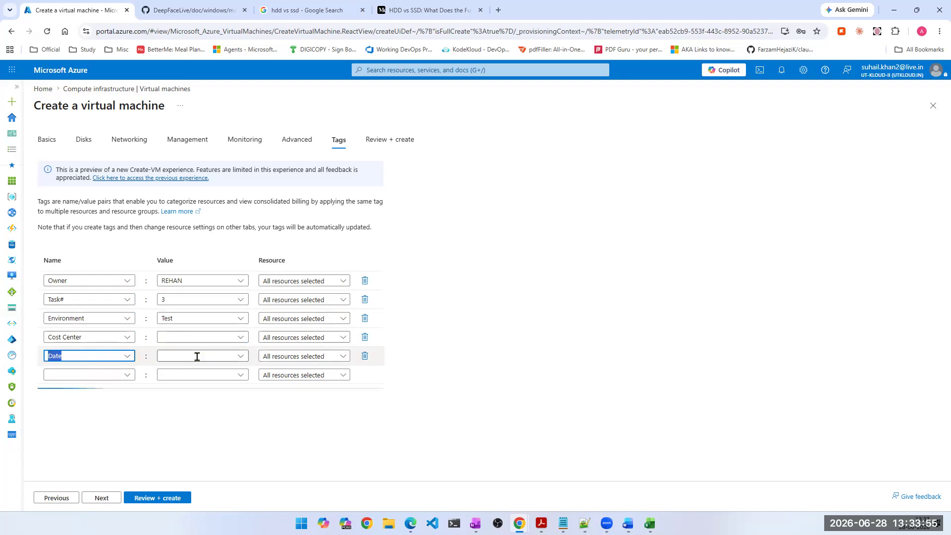
{"action": "left_click", "coordinate": [196, 356]}
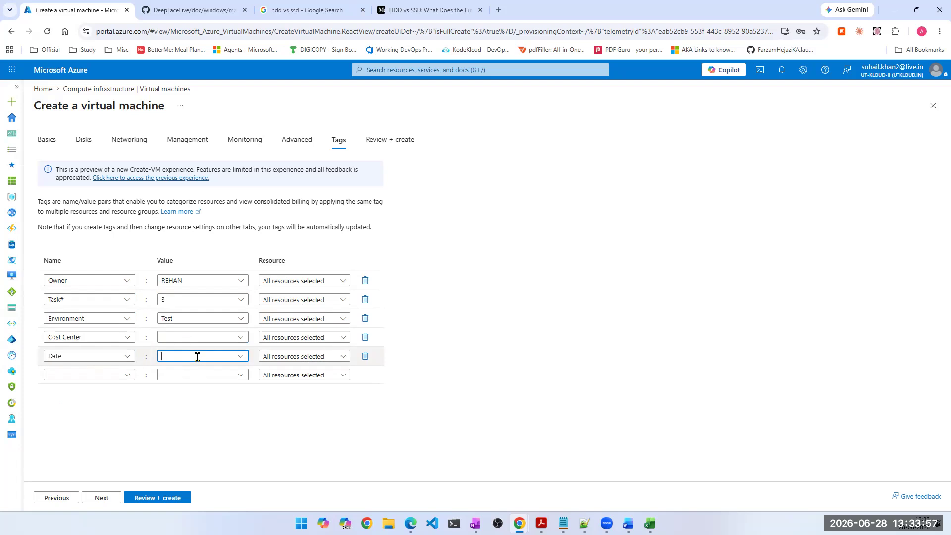
{"action": "type", "text": "30-06-2026"}
{"action": "left_click", "coordinate": [213, 440]}
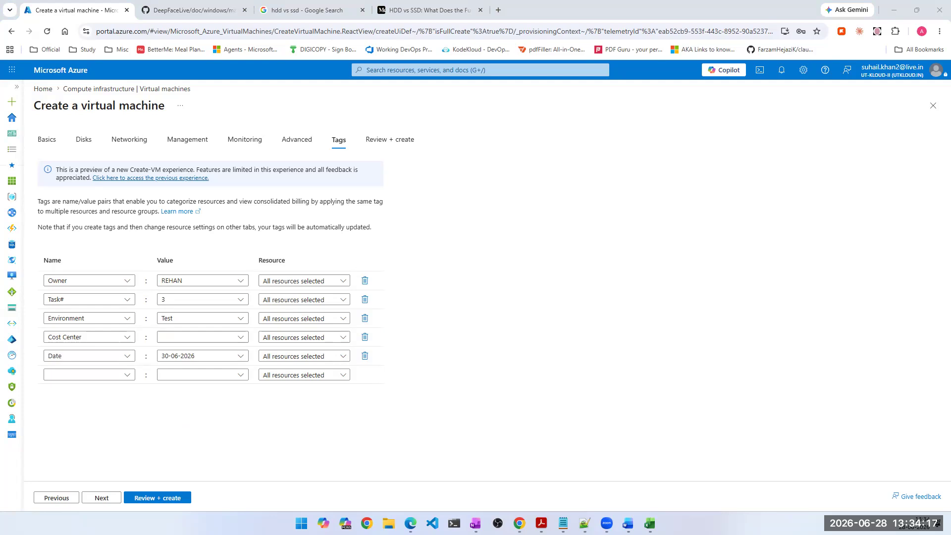
{"action": "left_click", "coordinate": [186, 314]}
{"action": "left_click", "coordinate": [189, 311]}
{"action": "left_click", "coordinate": [242, 338]}
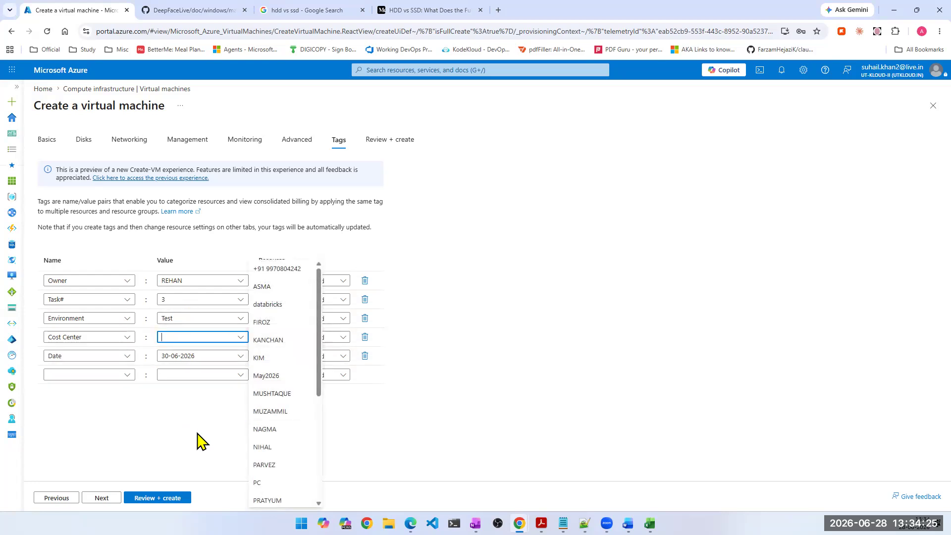
{"action": "left_click", "coordinate": [86, 338]}
{"action": "double_click", "coordinate": [85, 338]}
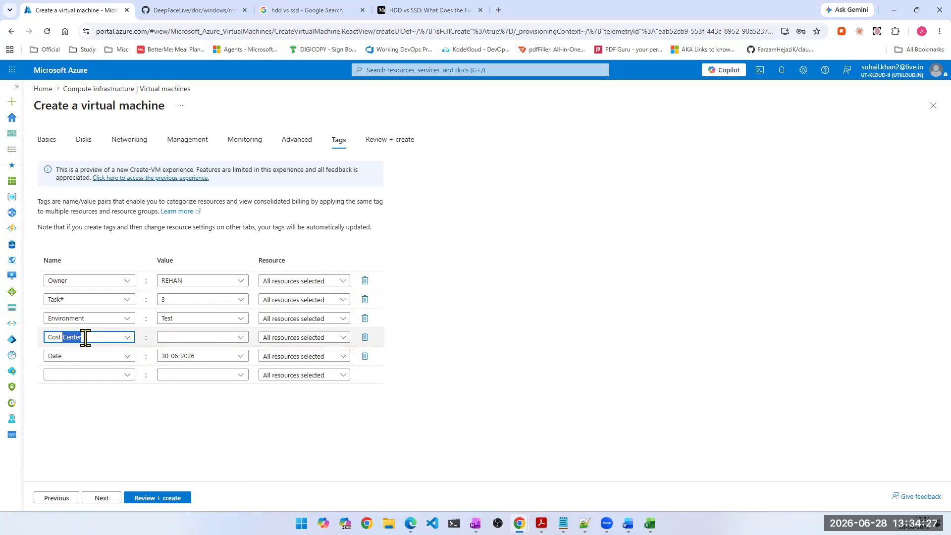
{"action": "left_click", "coordinate": [233, 408]}
{"action": "left_click", "coordinate": [207, 337]}
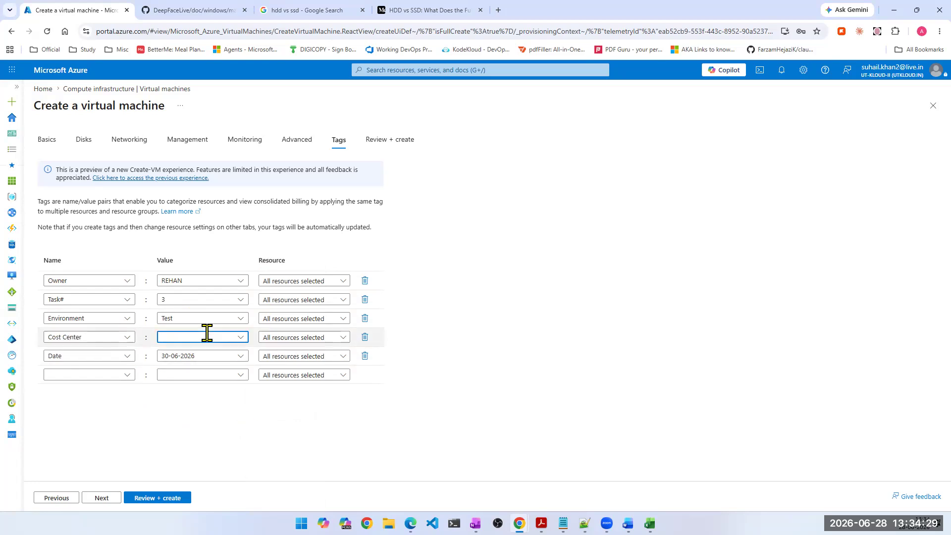
{"action": "type", "text": "st"}
{"action": "key", "text": "BackSpace"}
{"action": "key", "text": "BackSpace"}
{"action": "key", "text": "BackSpace"}
{"action": "key", "text": "BackSpace"}
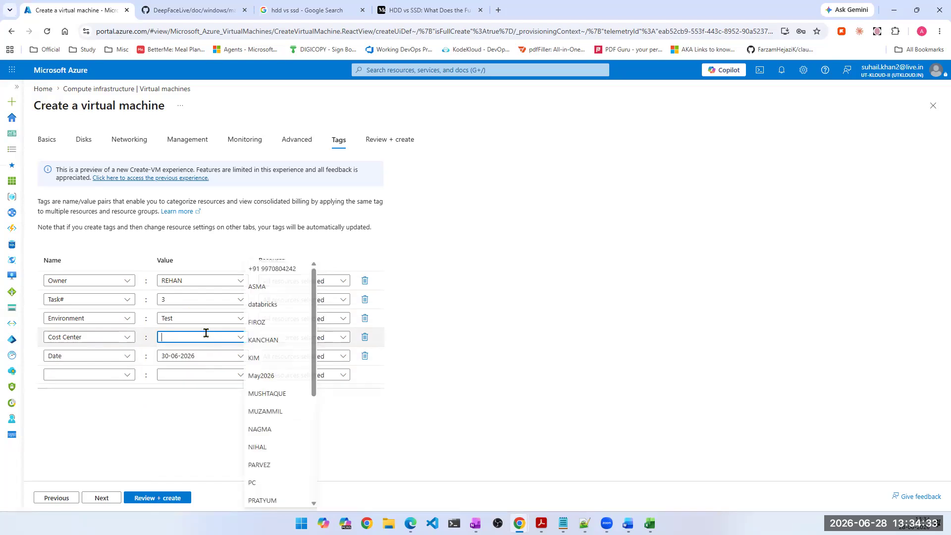
- Rename the Cost Center tag as Session# and set its value to 10
{"action": "left_click", "coordinate": [90, 339]}
{"action": "type", "text": "S"}
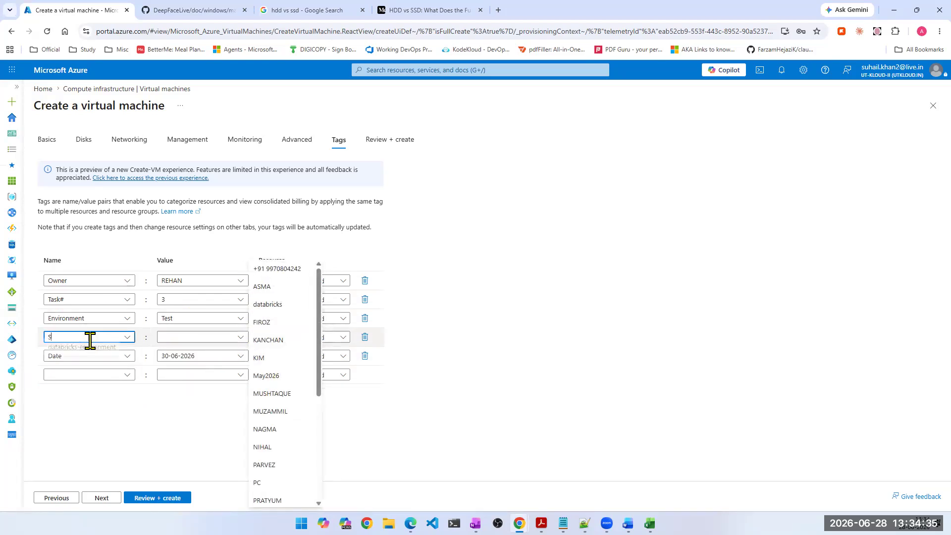
{"action": "type", "text": "ession#"}
{"action": "left_click", "coordinate": [181, 339]}
{"action": "type", "text": "10"}
{"action": "key", "text": "ctrl+a"}
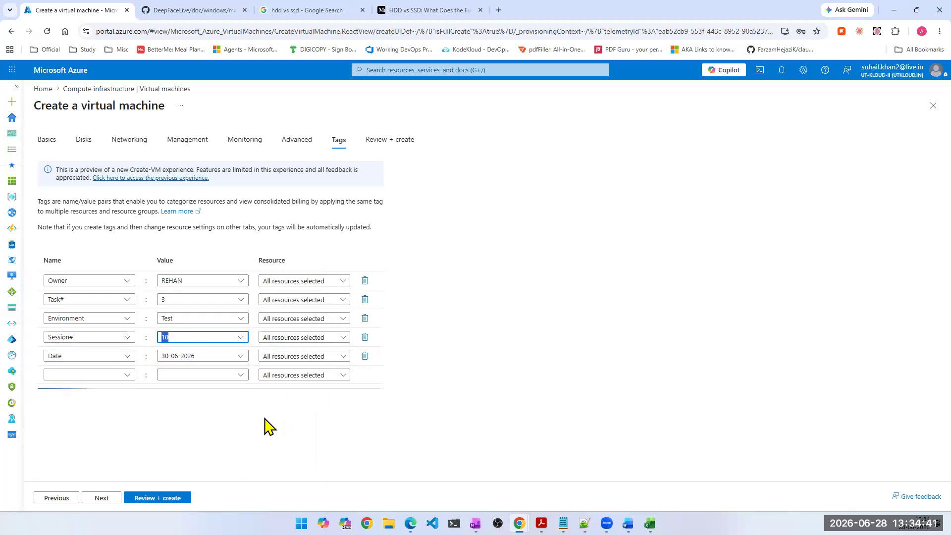
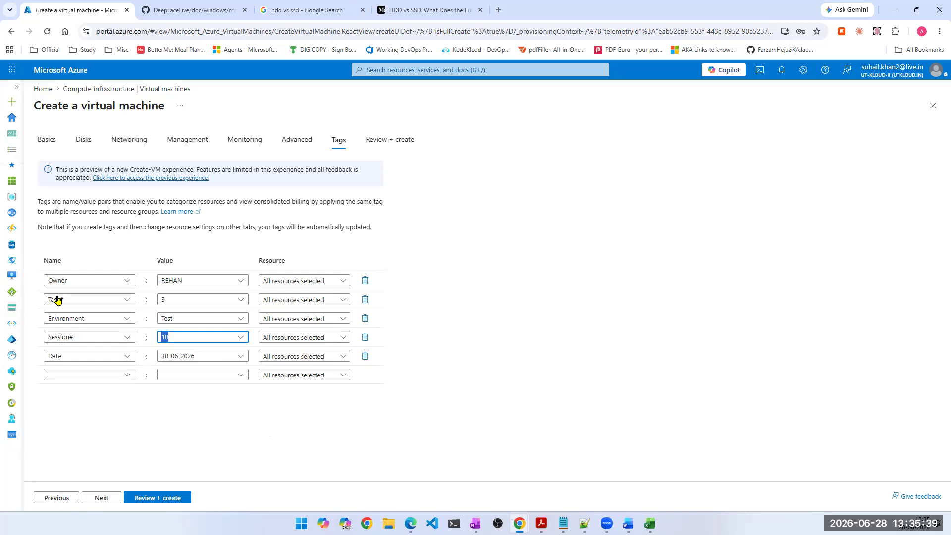
{"action": "left_click", "coordinate": [92, 296]}
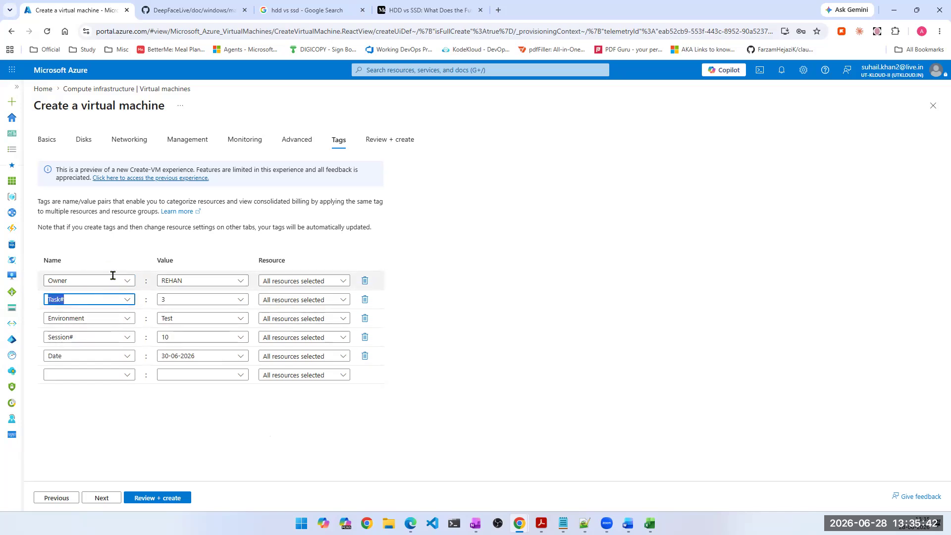
{"action": "left_click", "coordinate": [83, 336]}
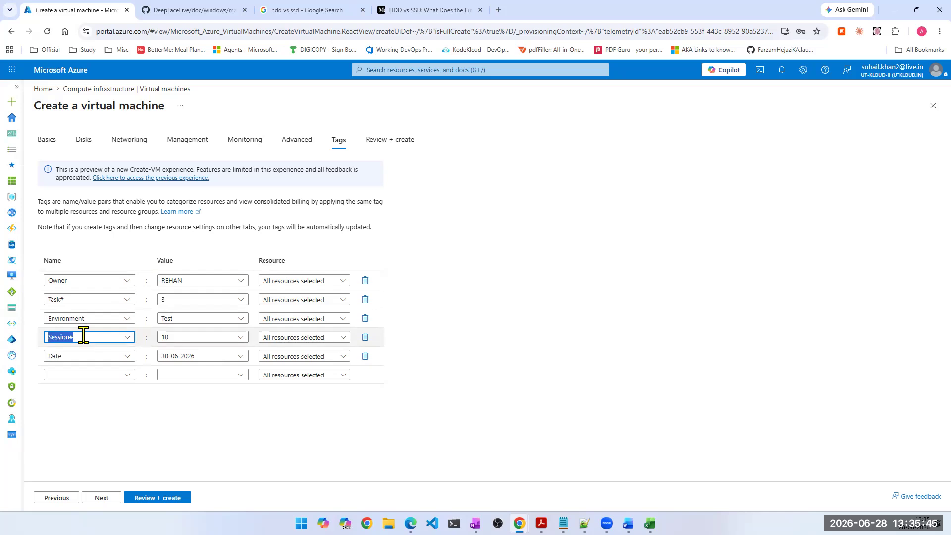
{"action": "left_click", "coordinate": [93, 300]}
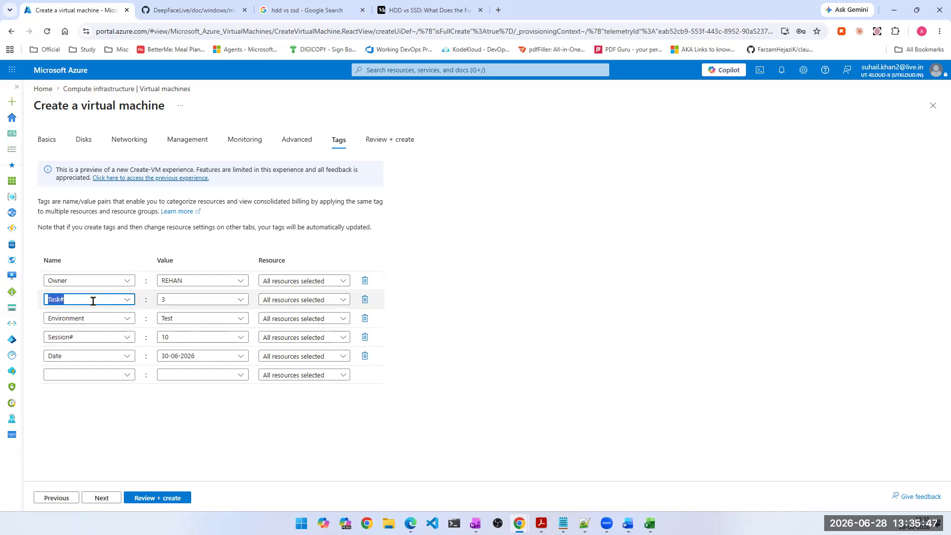
{"action": "left_click", "coordinate": [93, 337]}
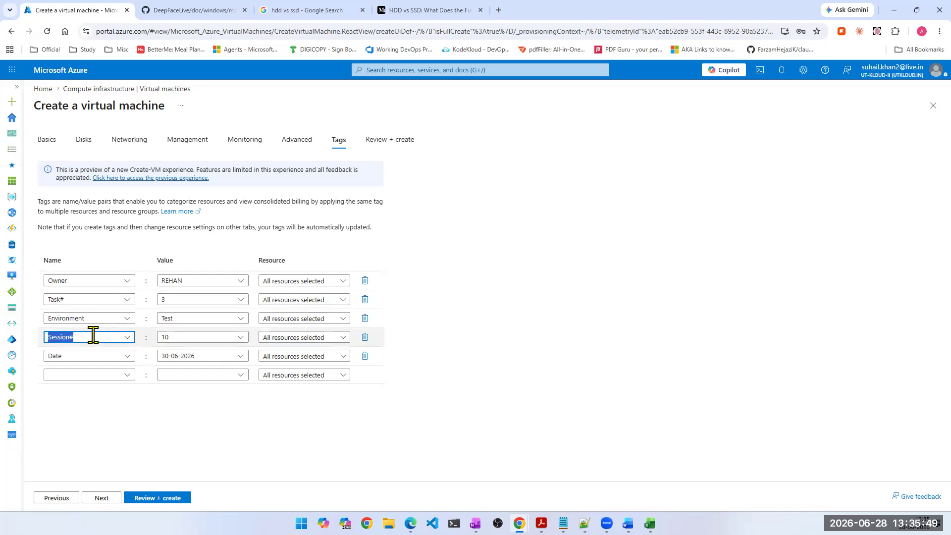
{"action": "left_click", "coordinate": [99, 306]}
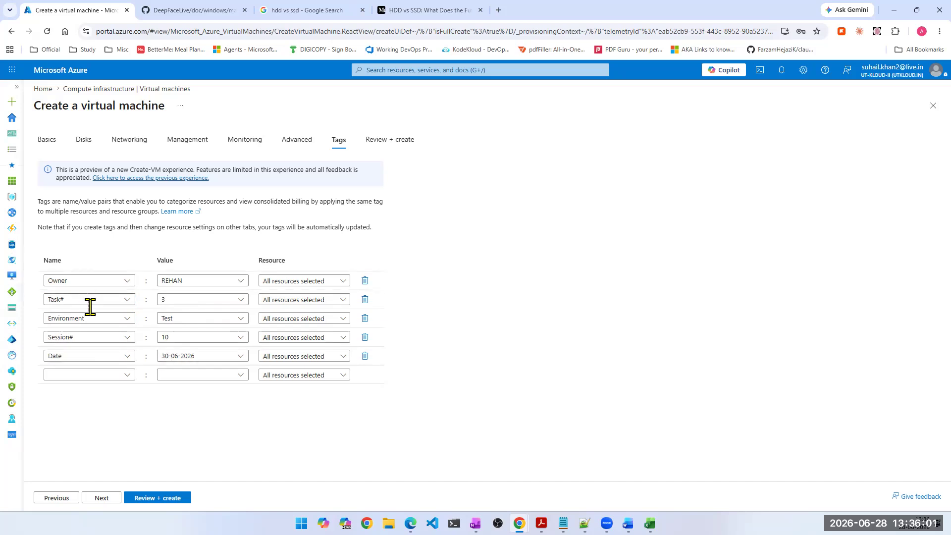
{"action": "left_click", "coordinate": [107, 332]}
- Set the Environment tag's value to lowercase test
{"action": "left_click", "coordinate": [187, 318]}
{"action": "type", "text": "TEST"}
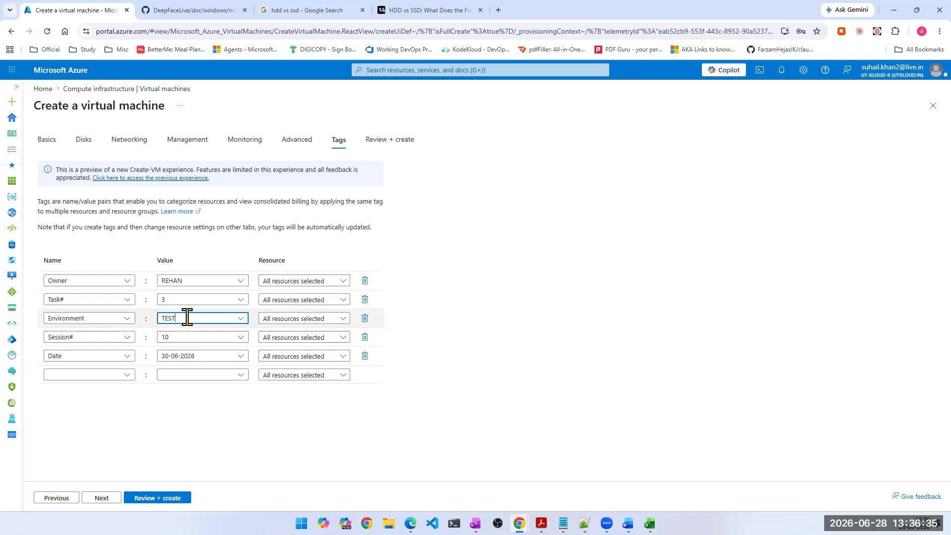
{"action": "double_click", "coordinate": [187, 318]}
{"action": "type", "text": "tes"}
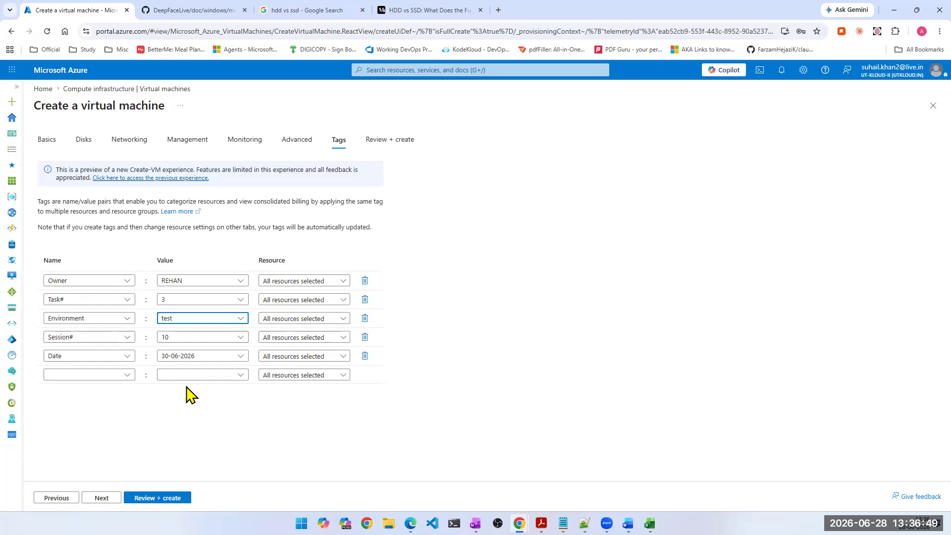
- Set the Date tag's value to 30/06/2026, using slashes as separators
{"action": "left_click", "coordinate": [198, 356]}
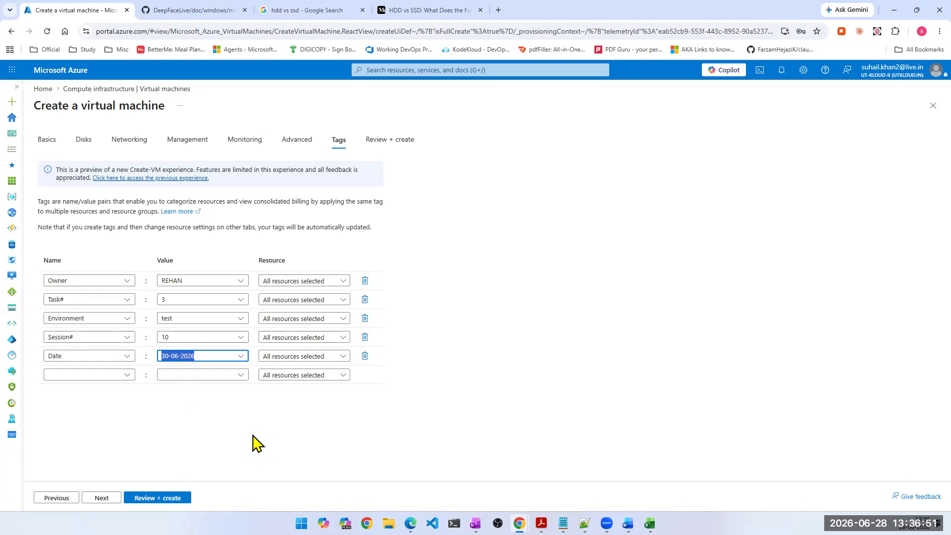
{"action": "left_click", "coordinate": [82, 355]}
{"action": "key", "text": "Tab"}
{"action": "left_click", "coordinate": [82, 355]}
{"action": "key", "text": "Tab"}
{"action": "left_click", "coordinate": [212, 355]}
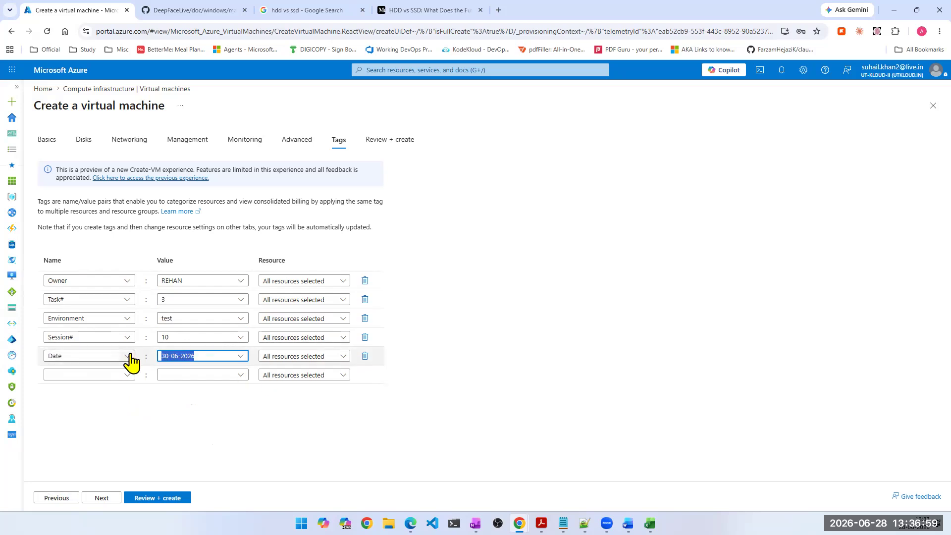
{"action": "type", "text": "30/06"}
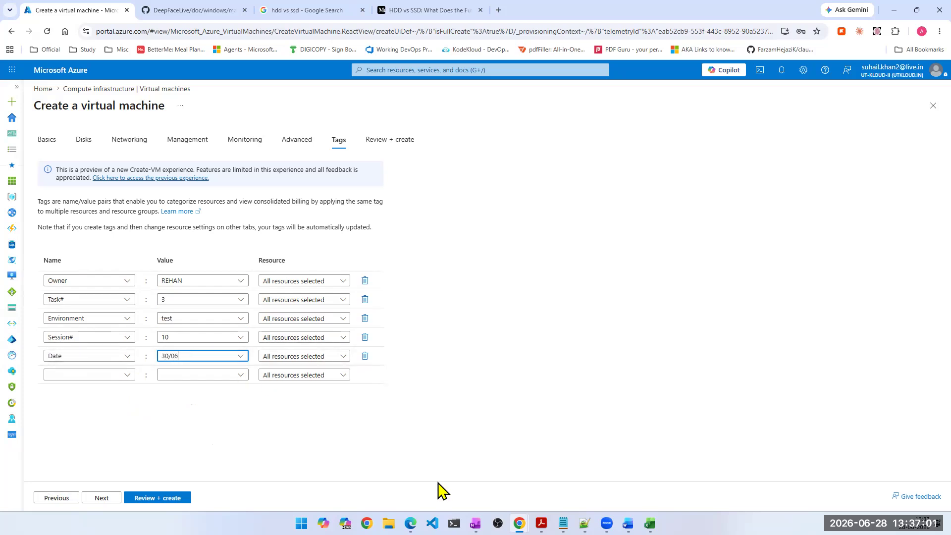
{"action": "type", "text": "/2026"}
{"action": "left_click", "coordinate": [244, 446]}
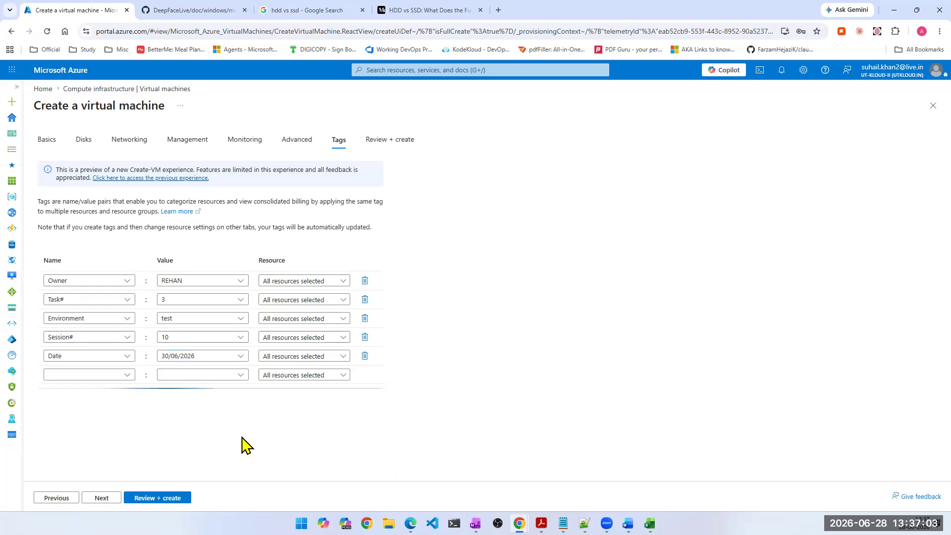
- Try to add another tag named date in lowercase below the Date tag, then clear its name
{"action": "left_click", "coordinate": [89, 372]}
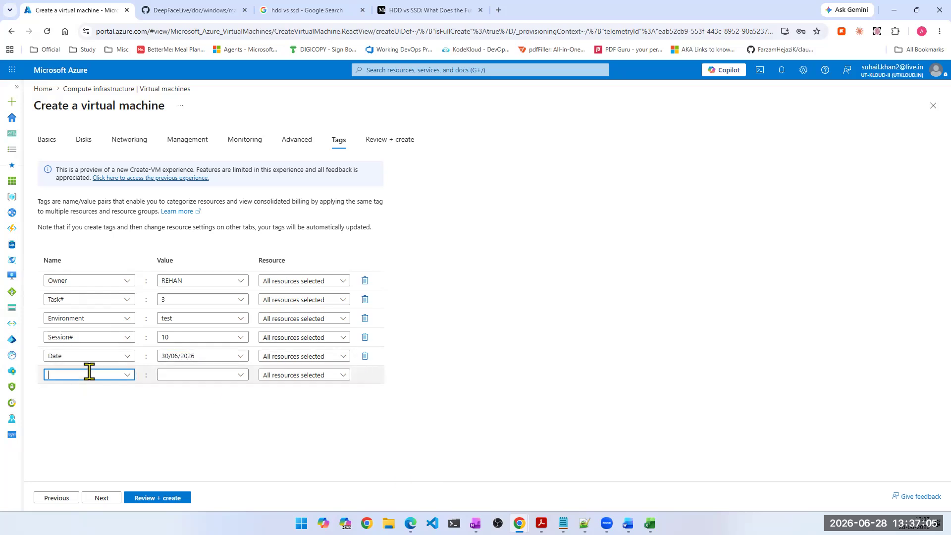
{"action": "type", "text": "date"}
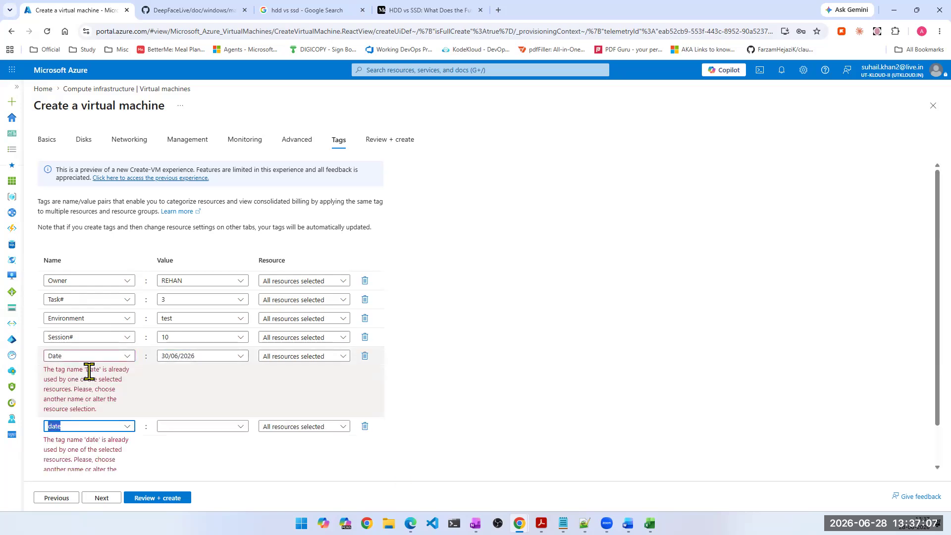
{"action": "scroll", "coordinate": [183, 422], "scroll_direction": "down", "scroll_amount": 1}
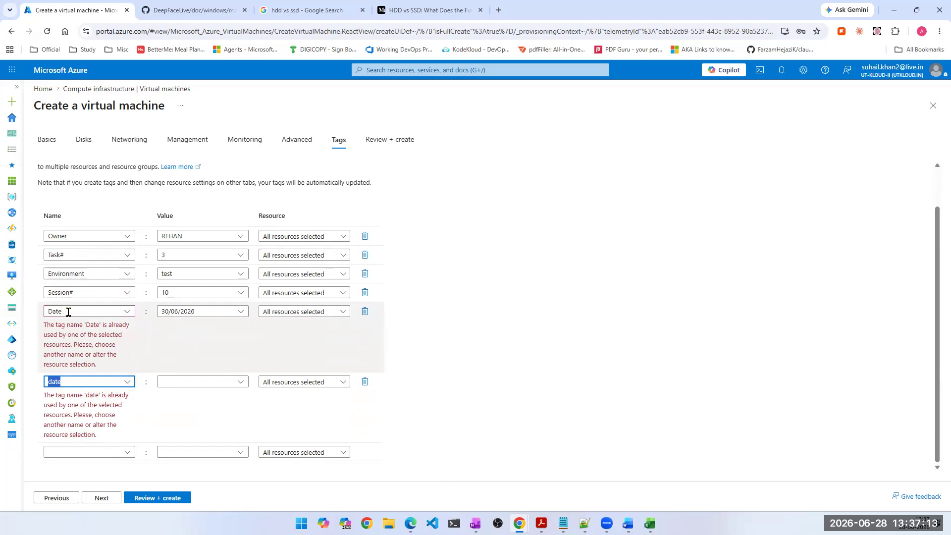
{"action": "left_click", "coordinate": [75, 385]}
{"action": "double_click", "coordinate": [63, 382]}
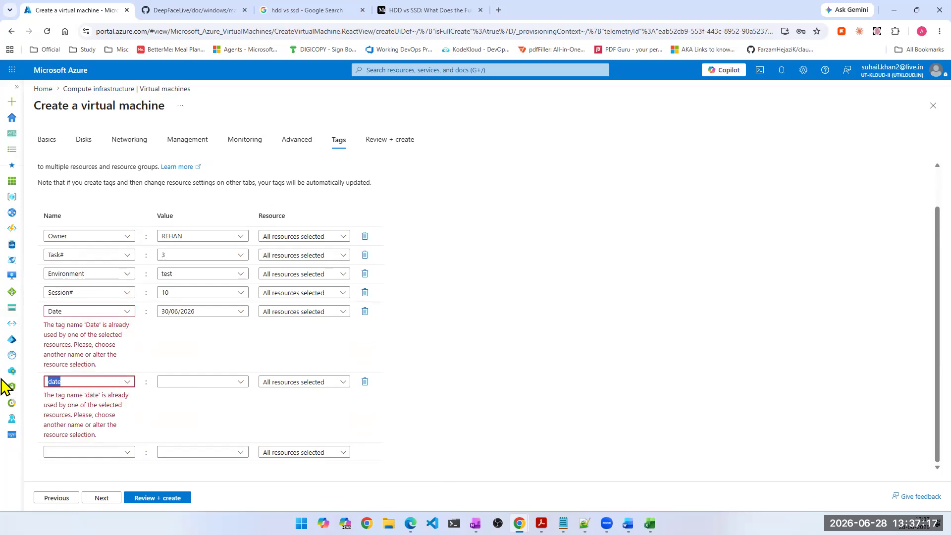
{"action": "key", "text": "BackSpace"}
- Rename the existing Date tag as date in lowercase
{"action": "double_click", "coordinate": [55, 357]}
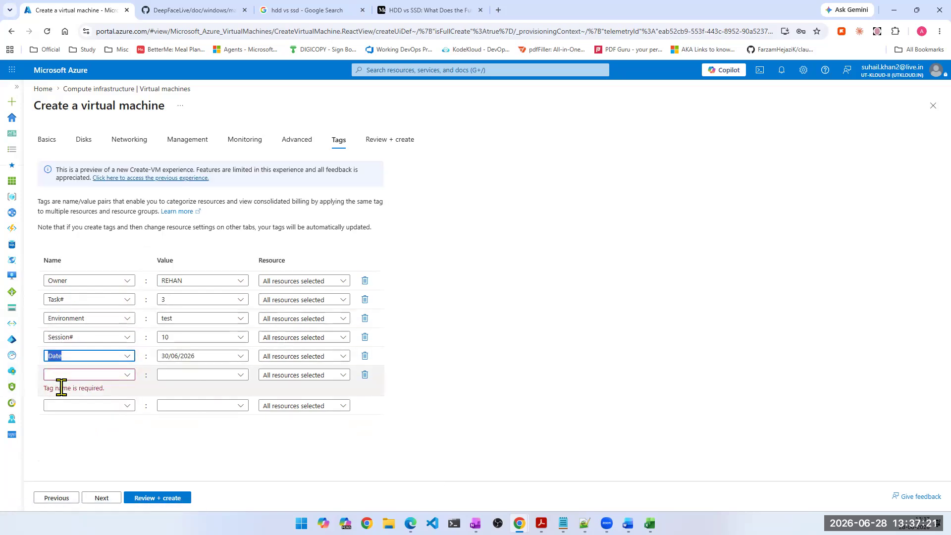
{"action": "left_click", "coordinate": [52, 358]}
{"action": "key", "text": "BackSpace"}
{"action": "type", "text": "d"}
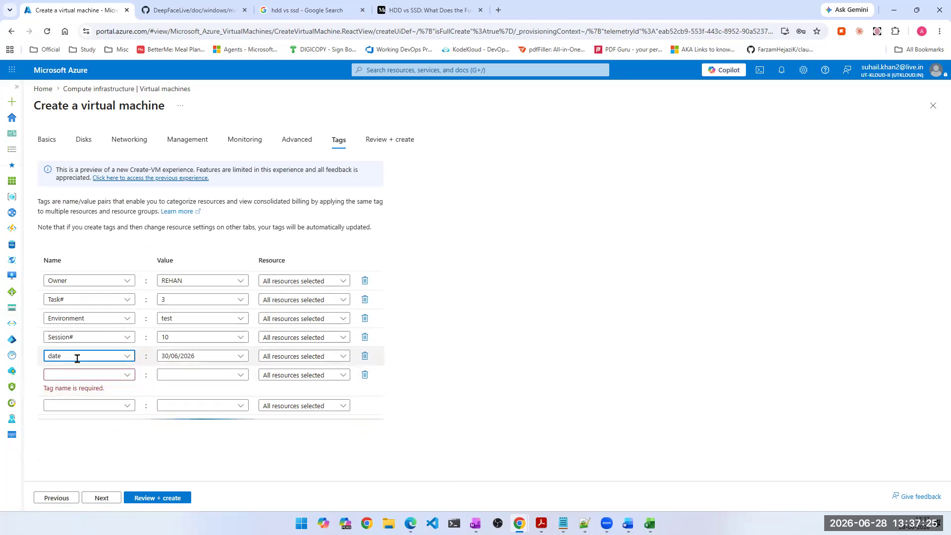
- Try to add another tag named Date in the last row, then delete it and rename the lowercase date tag as Date
{"action": "left_click", "coordinate": [76, 402]}
{"action": "type", "text": "Date"}
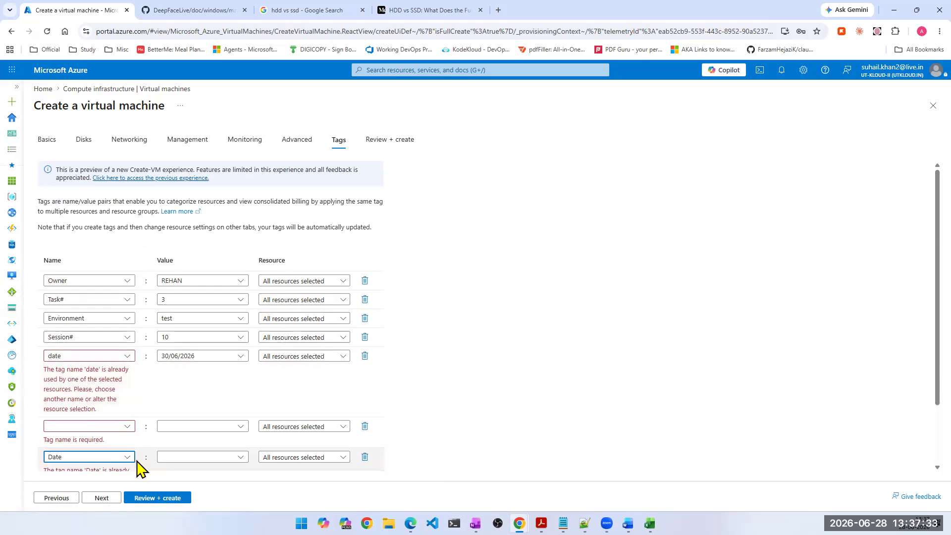
{"action": "key", "text": "ctrl+a"}
{"action": "left_click", "coordinate": [365, 457]}
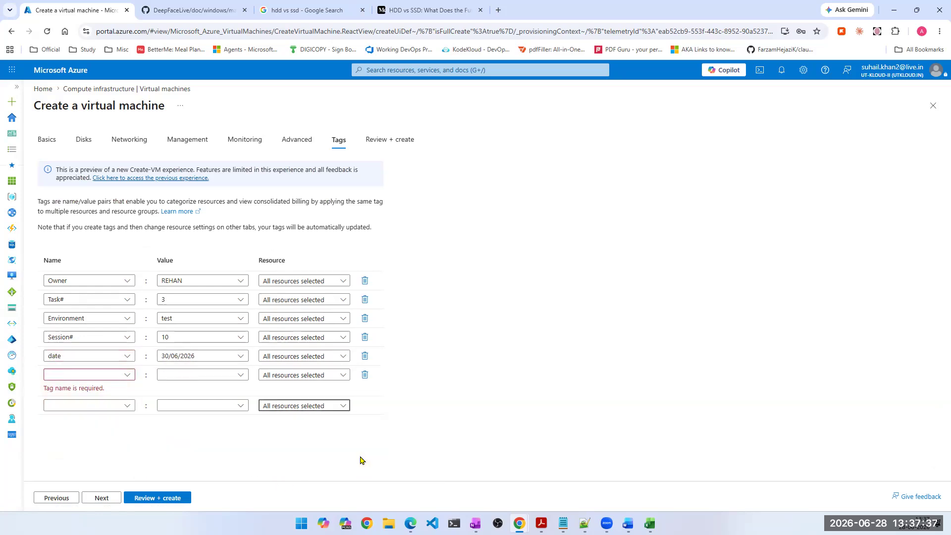
{"action": "double_click", "coordinate": [53, 355]}
{"action": "type", "text": "Date"}
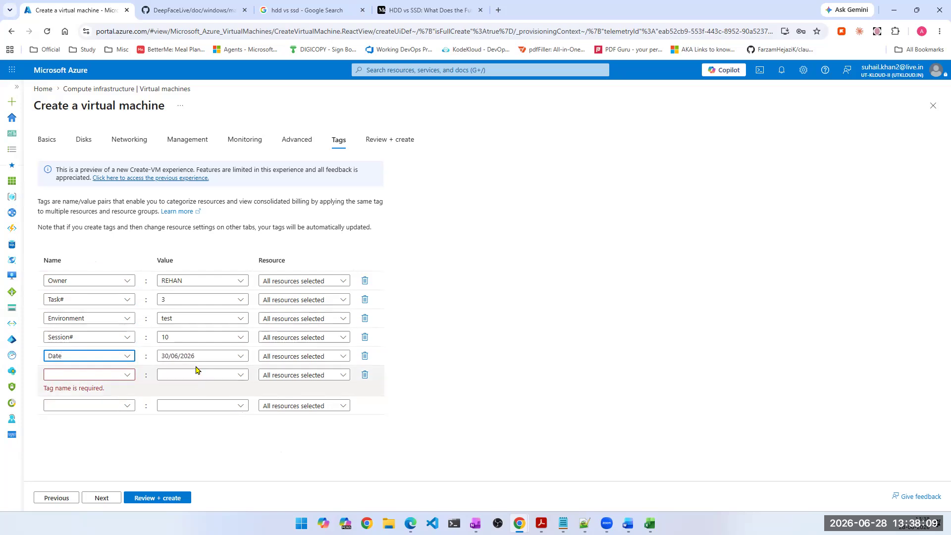
- Set the Date tag's value to 30 june
{"action": "left_click", "coordinate": [209, 355]}
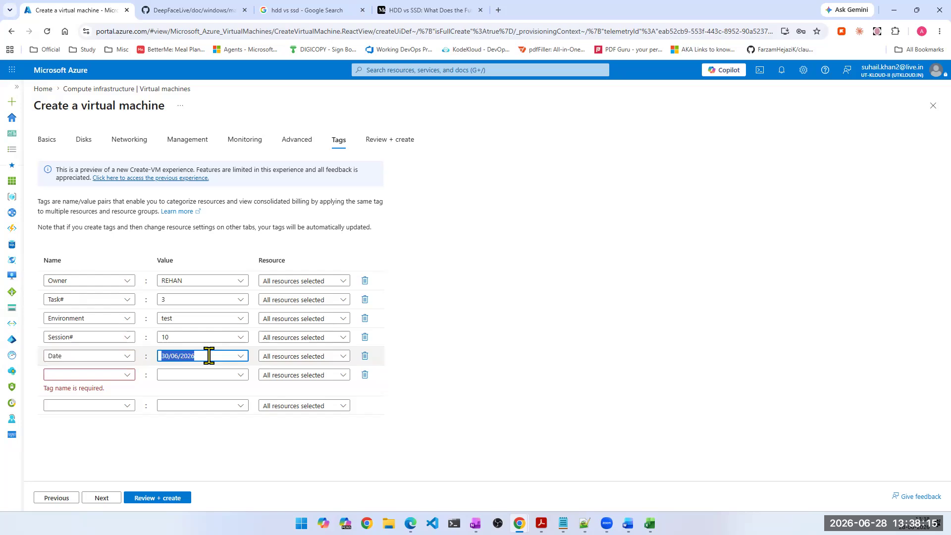
{"action": "type", "text": "30 june"}
{"action": "key", "text": "ctrl+a"}
{"action": "left_click", "coordinate": [195, 280]}
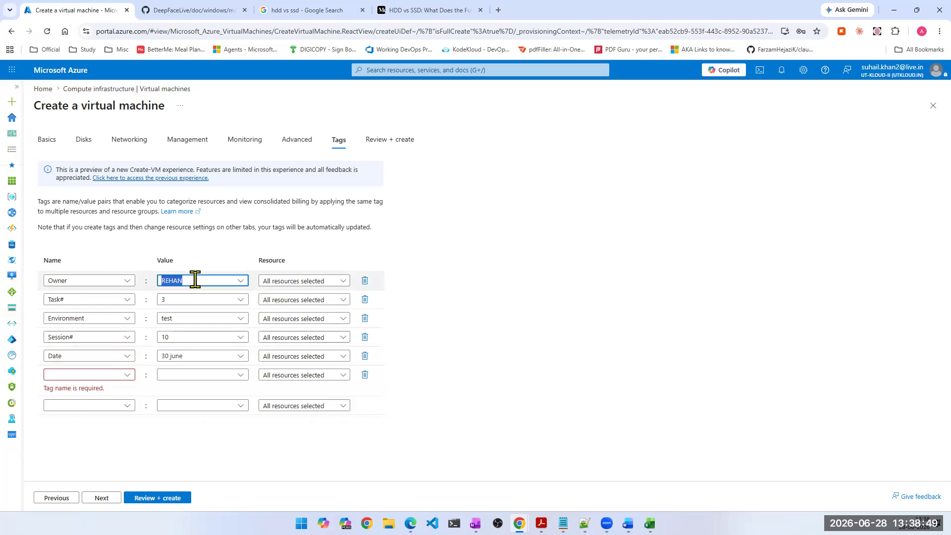
- Try 30/06/2026, 30 jun and again 30/06/2026 as alternative formats for the Date tag's value
{"action": "left_click", "coordinate": [200, 354]}
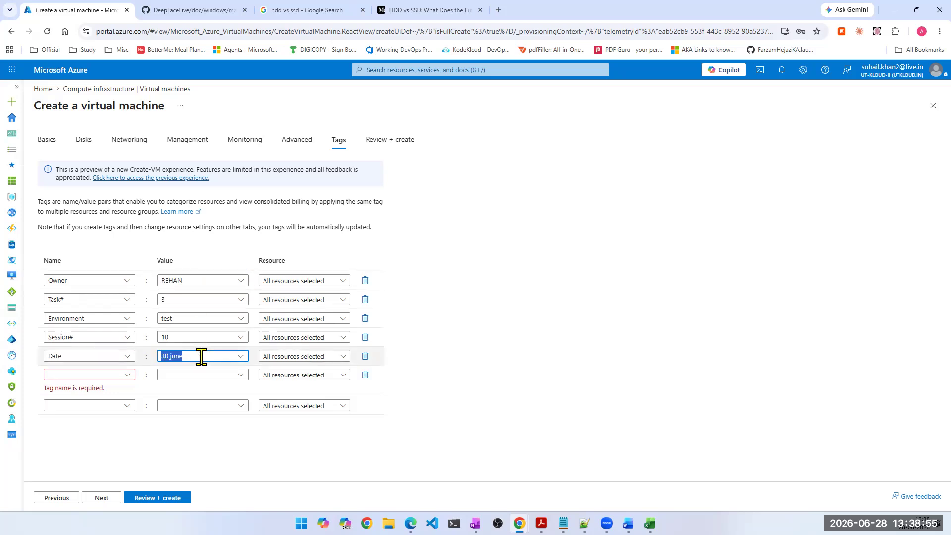
{"action": "type", "text": "30/06/2026"}
{"action": "left_click_drag", "start_coordinate": [201, 357], "coordinate": [64, 361]}
{"action": "type", "text": "30 jun"}
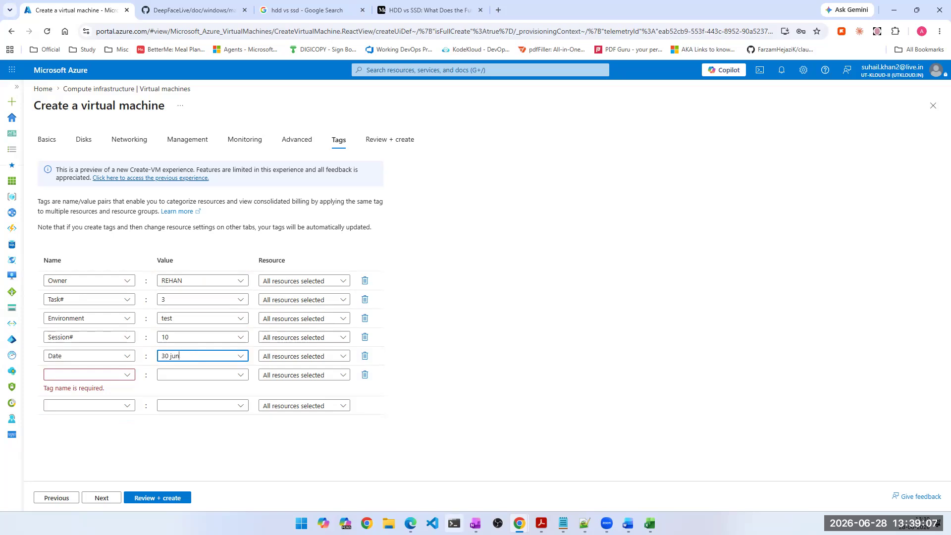
{"action": "key", "text": "ctrl+a"}
{"action": "type", "text": "30/06/2026"}
- Set the Date tag's value to 30-06-2026 and delete the unnamed tag row below it
{"action": "key", "text": "ctrl+a"}
{"action": "type", "text": "30-06-2026"}
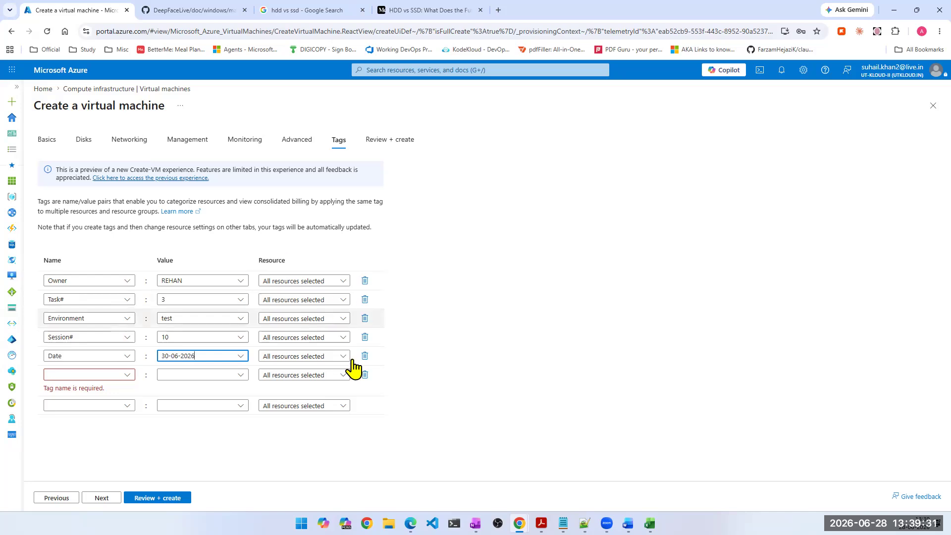
{"action": "left_click", "coordinate": [365, 375]}
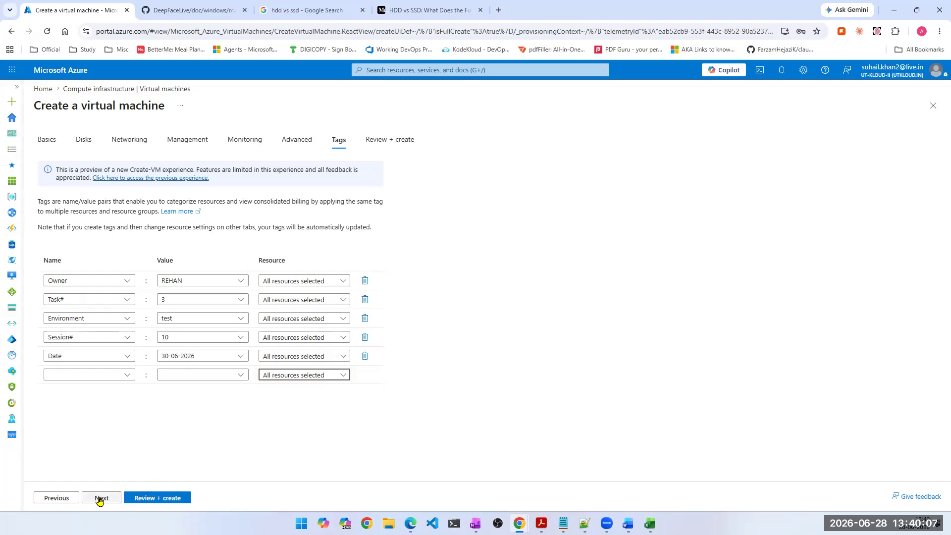
- Recheck the virtual machine's disk settings, then review the configuration and create the virtual machine
{"action": "left_click", "coordinate": [82, 141]}
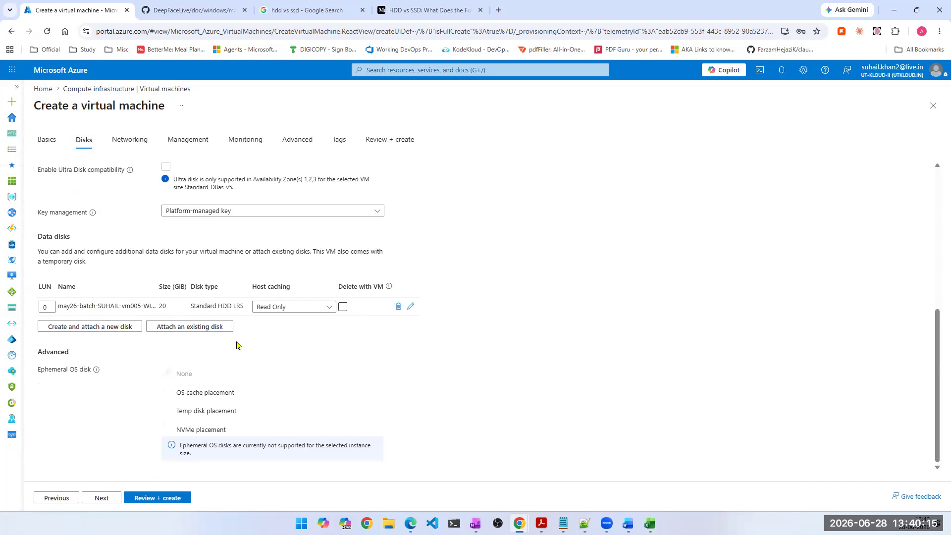
{"action": "scroll", "coordinate": [245, 361], "scroll_direction": "up", "scroll_amount": 2}
{"action": "left_click", "coordinate": [156, 499]}
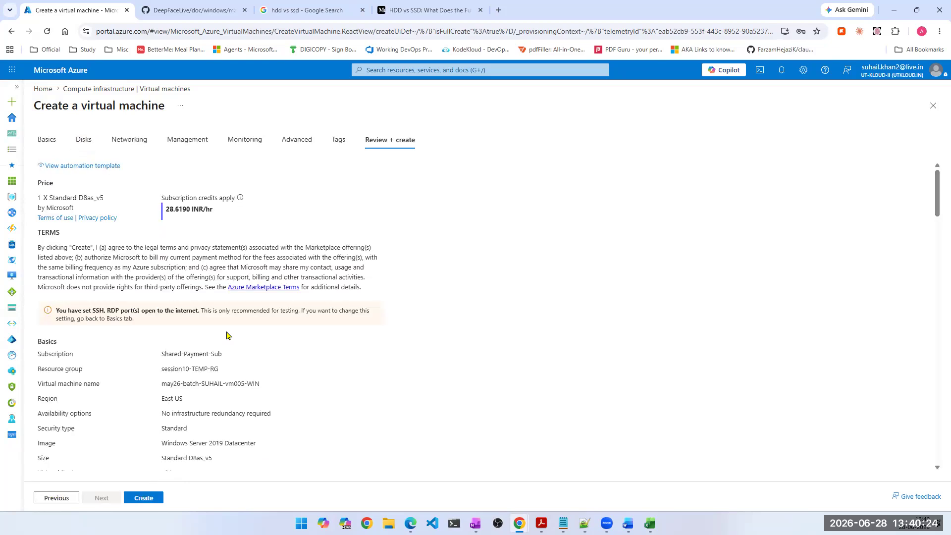
{"action": "left_click", "coordinate": [151, 501]}
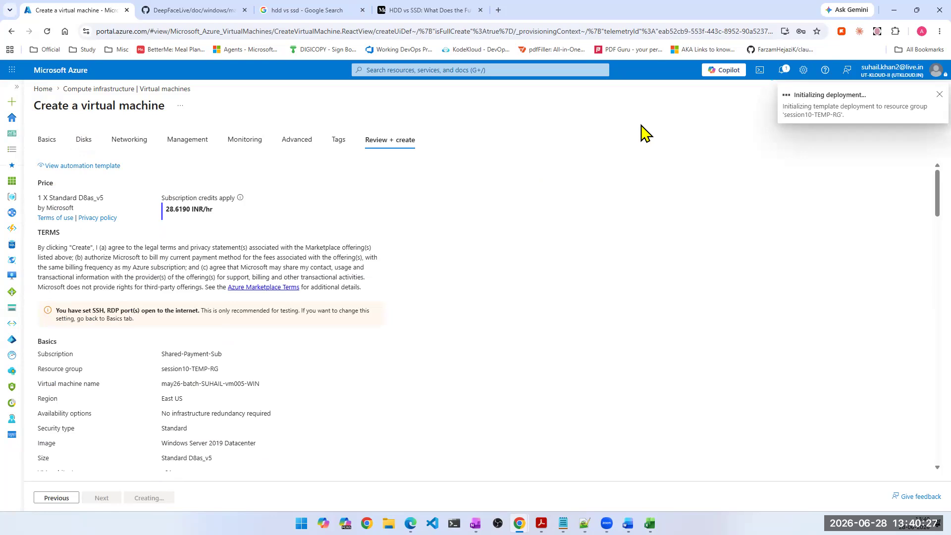